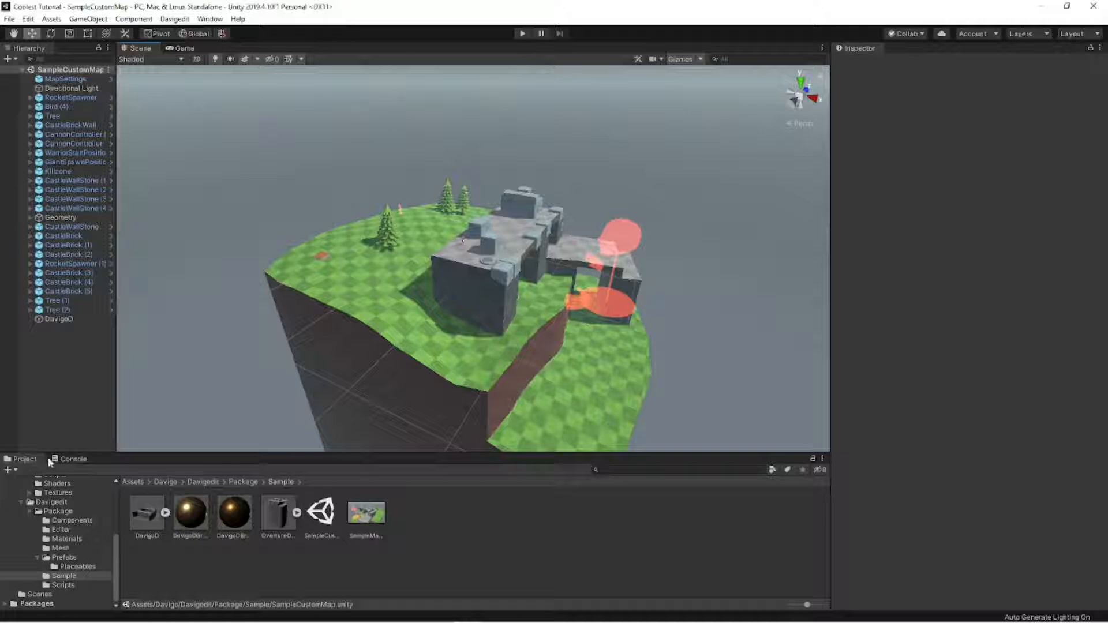
# - Open SampleScene from the project's Scenes folder
pyautogui.click(40, 594)
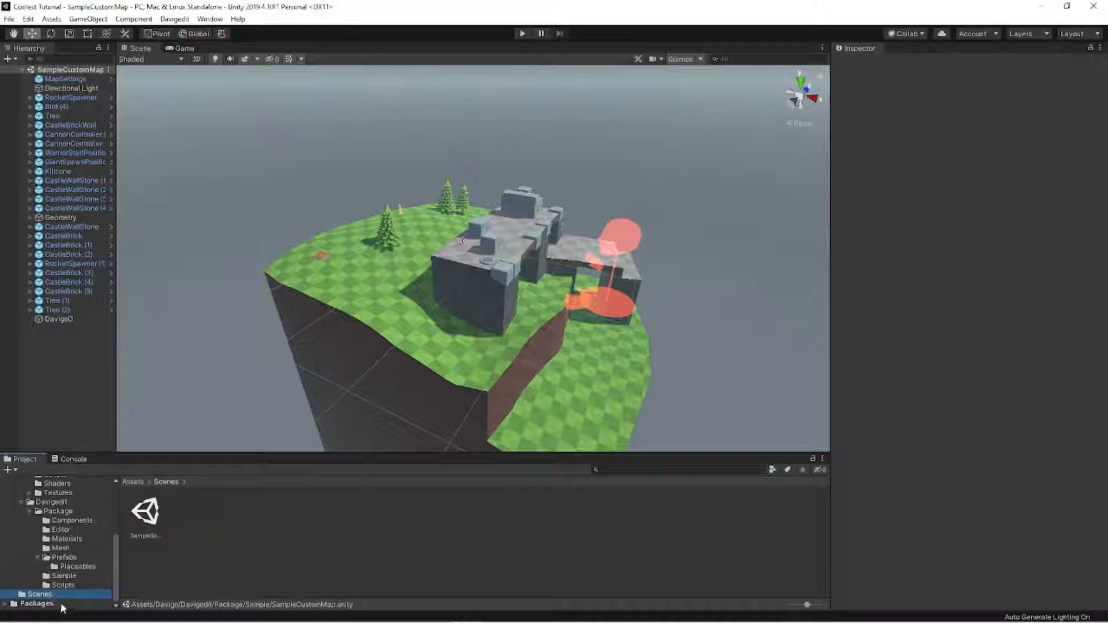
pyautogui.doubleClick(145, 513)
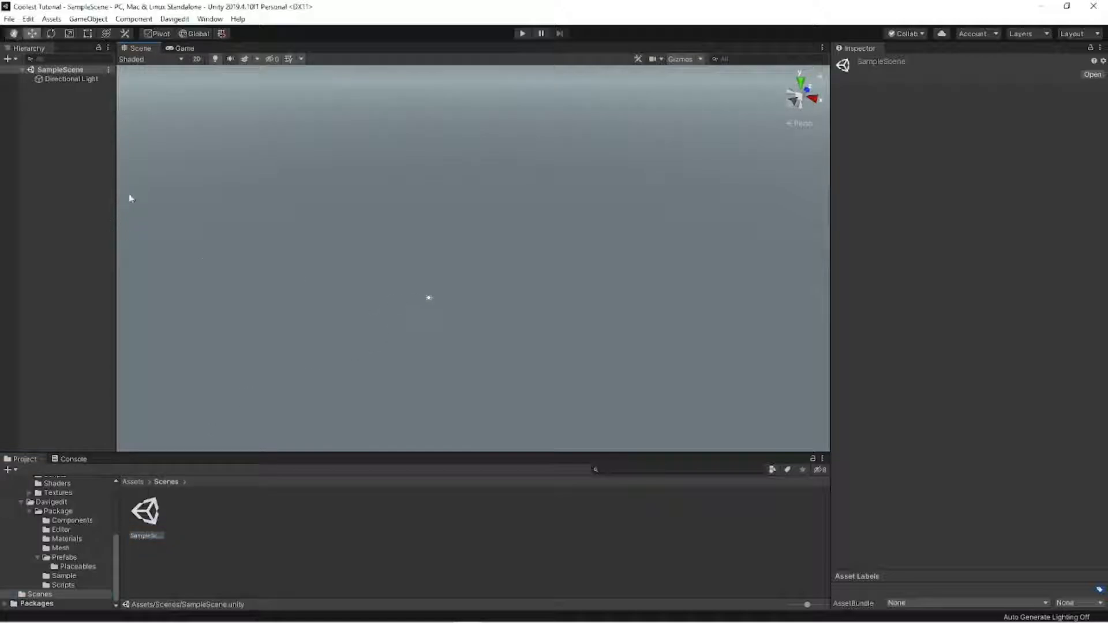
pyautogui.rightClick(113, 193)
pyautogui.click(178, 401)
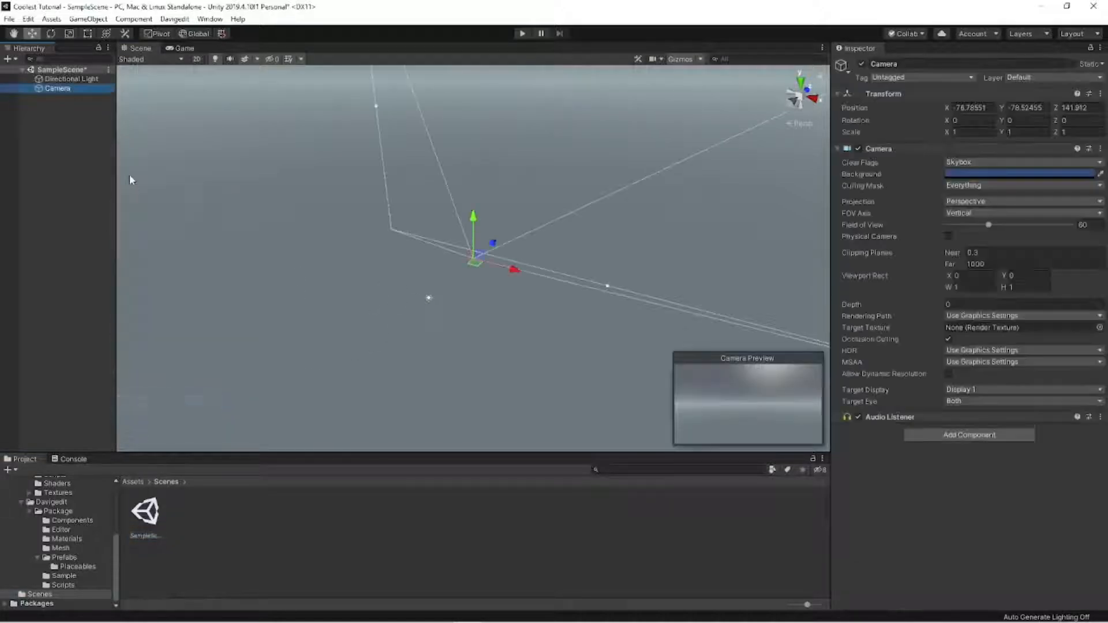
pyautogui.rightClick(74, 91)
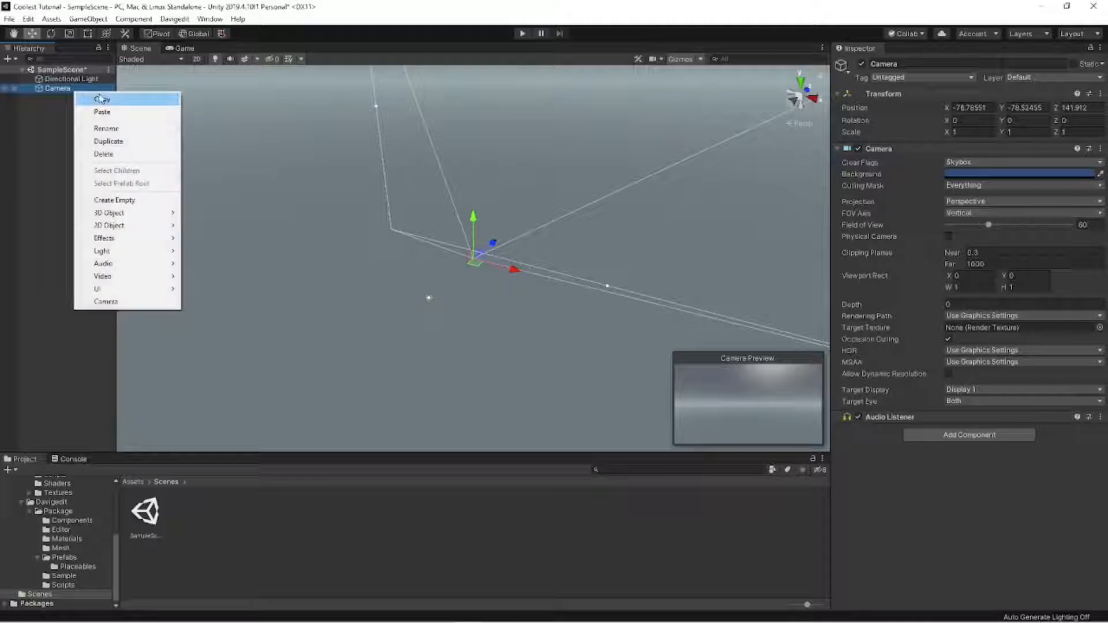
pyautogui.click(104, 154)
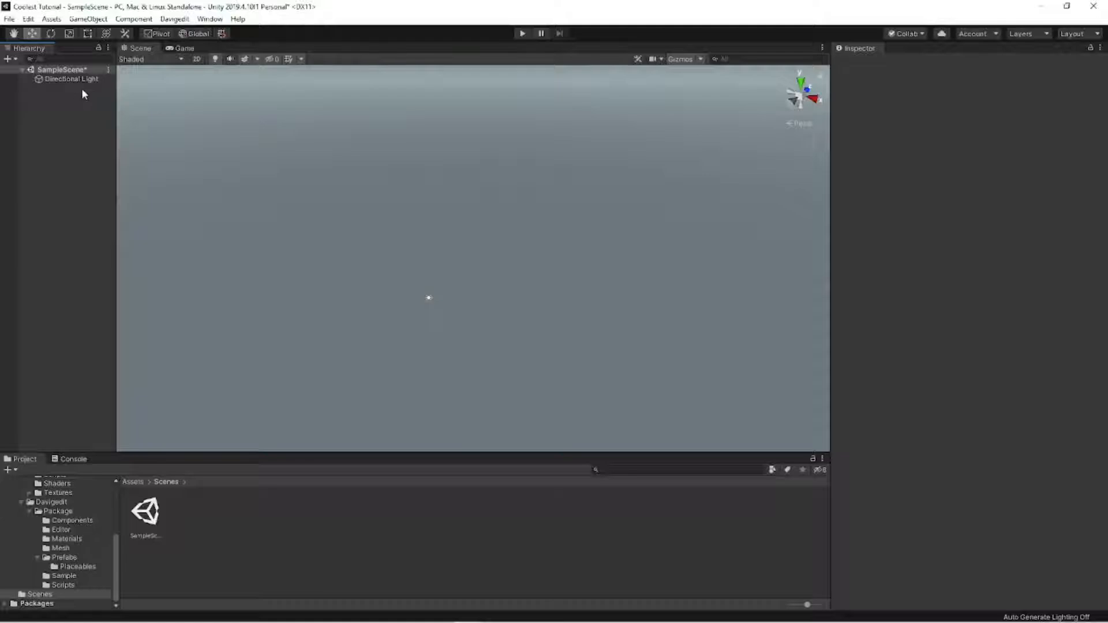
pyautogui.scroll(3, 41, 503)
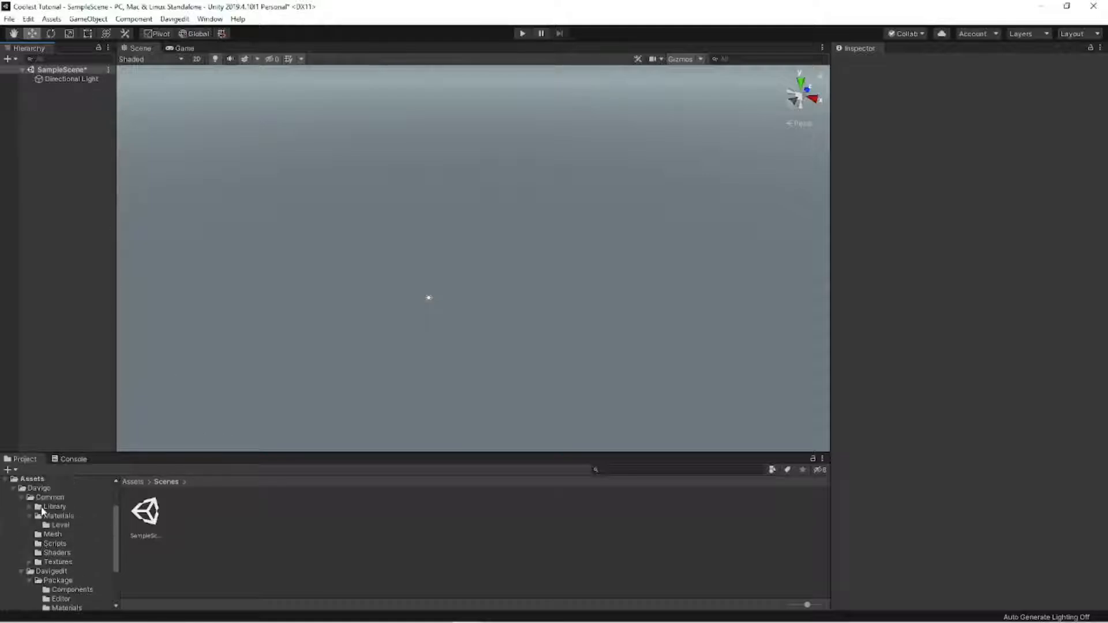
pyautogui.click(27, 562)
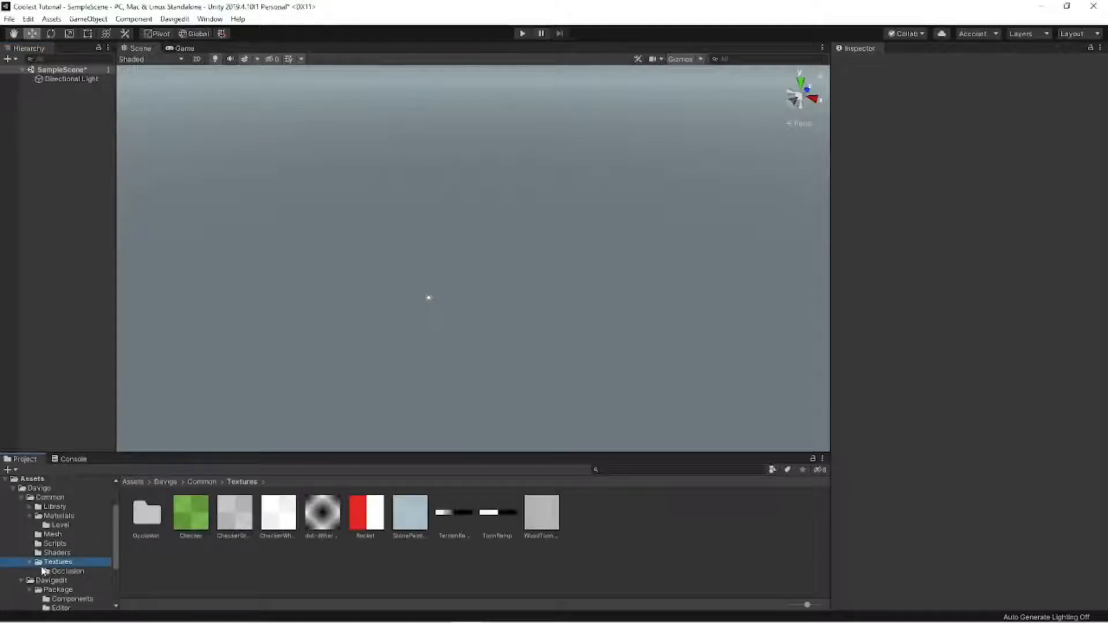
pyautogui.click(30, 570)
pyautogui.click(29, 562)
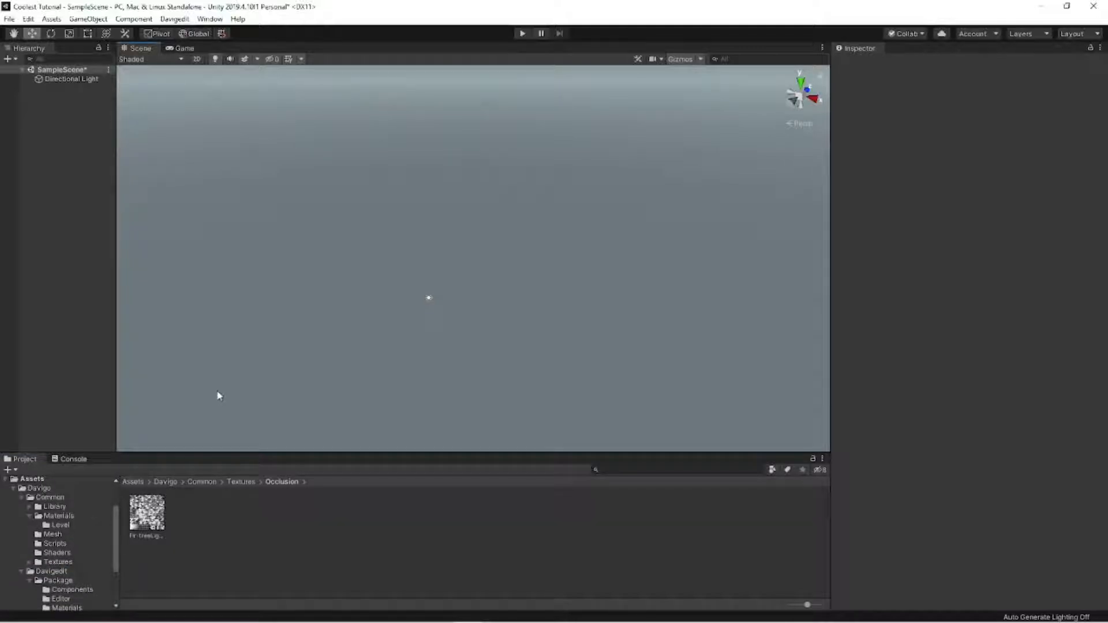
pyautogui.moveTo(235, 388); pyautogui.dragTo(234, 384, button='right')
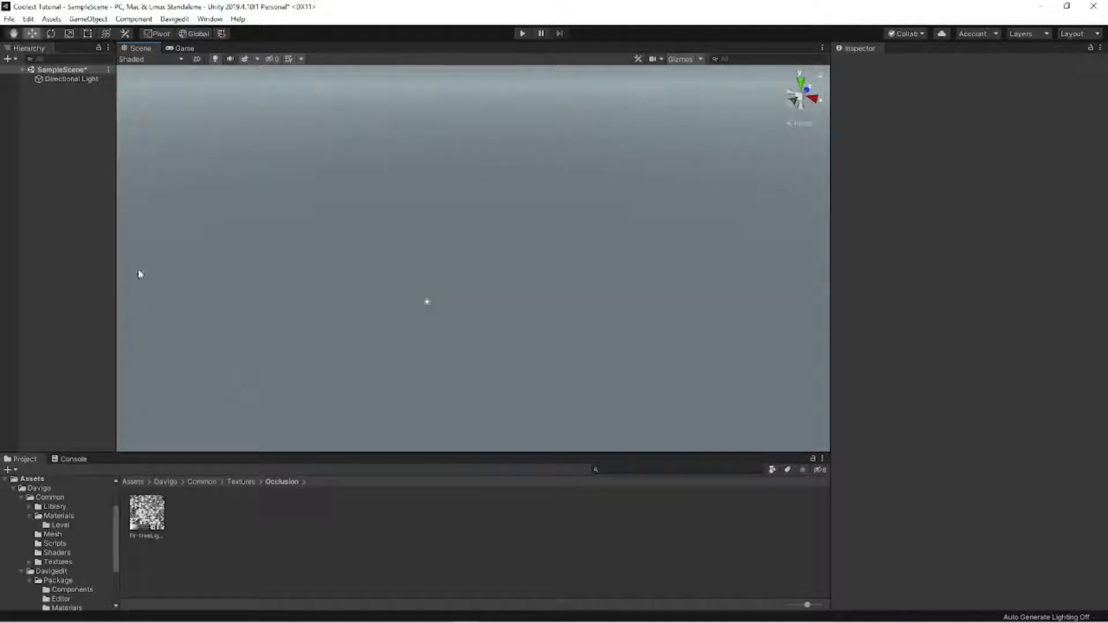
# - Create a 3D cube in SampleScene
pyautogui.rightClick(102, 262)
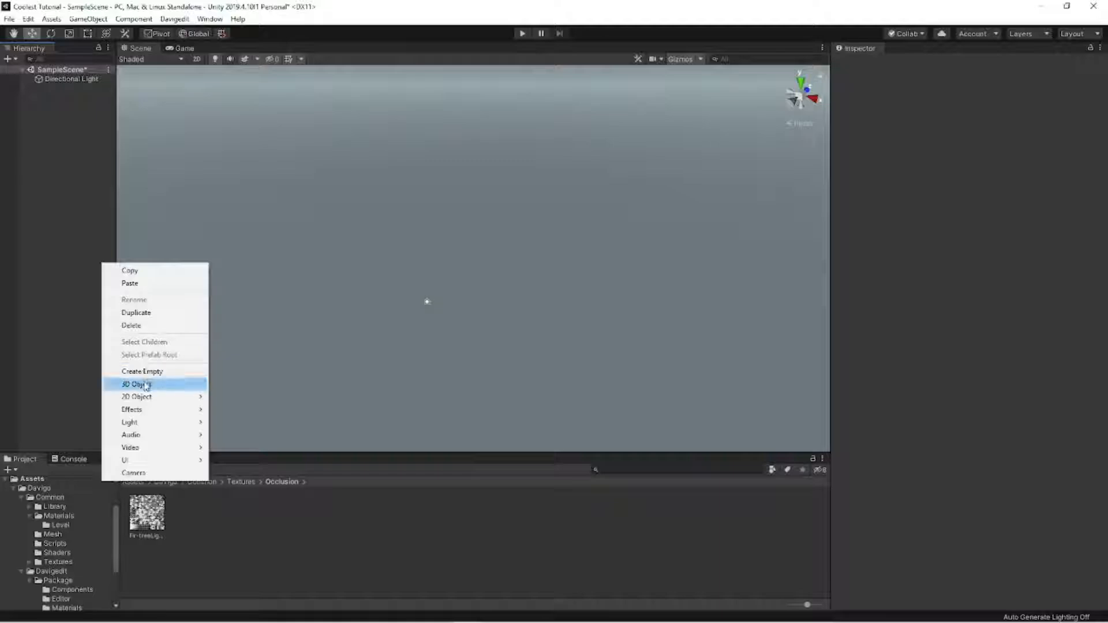
pyautogui.moveTo(145, 384)
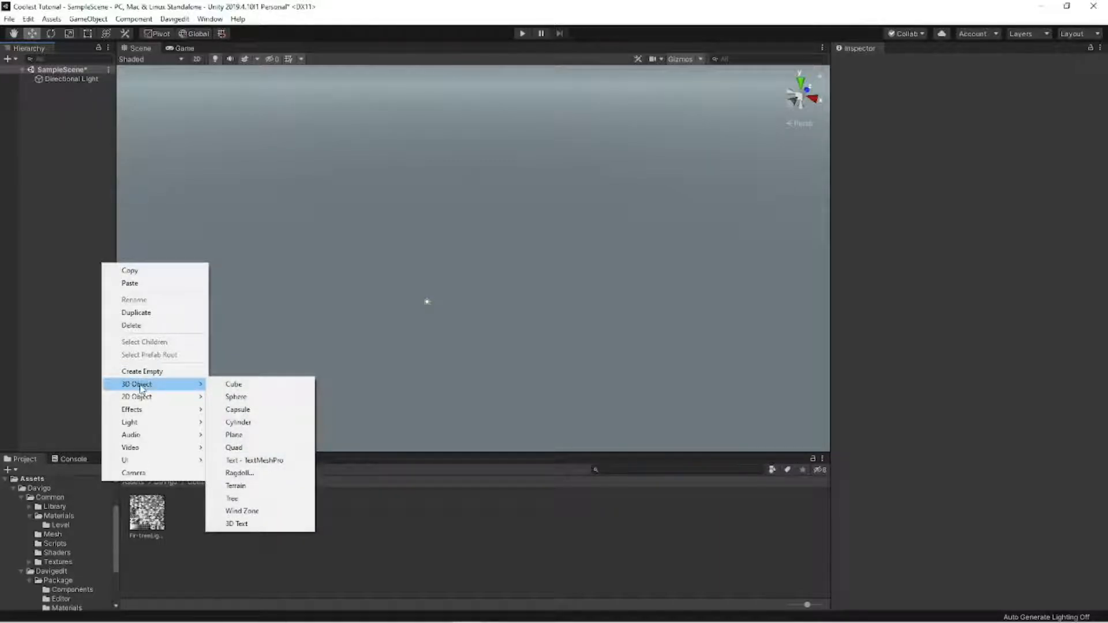
pyautogui.rightClick(47, 196)
pyautogui.rightClick(55, 142)
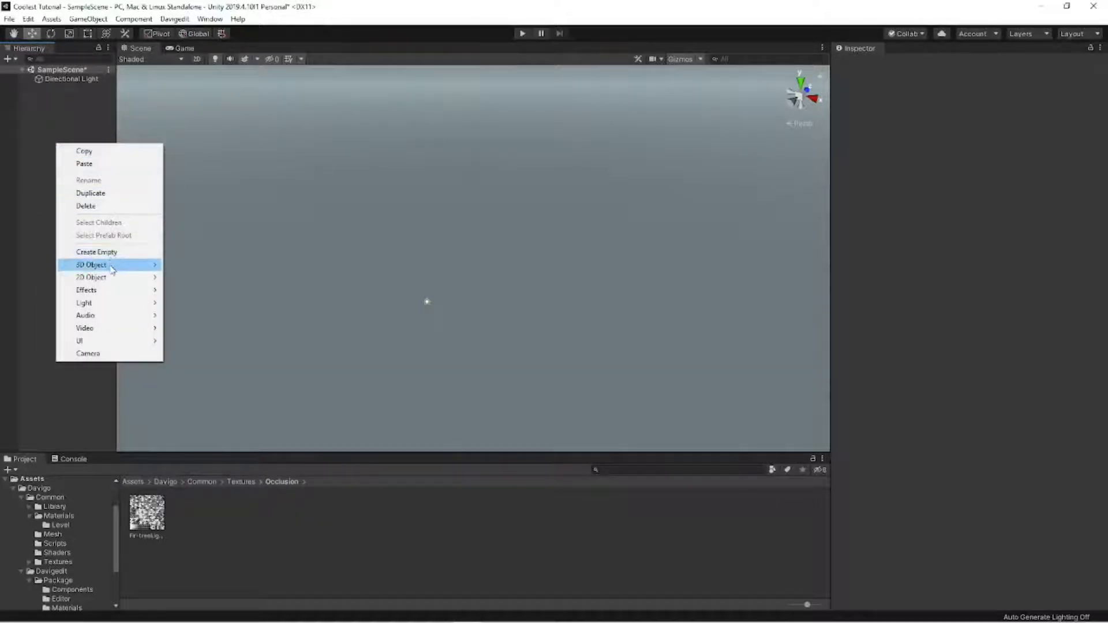
pyautogui.moveTo(116, 265)
pyautogui.click(184, 265)
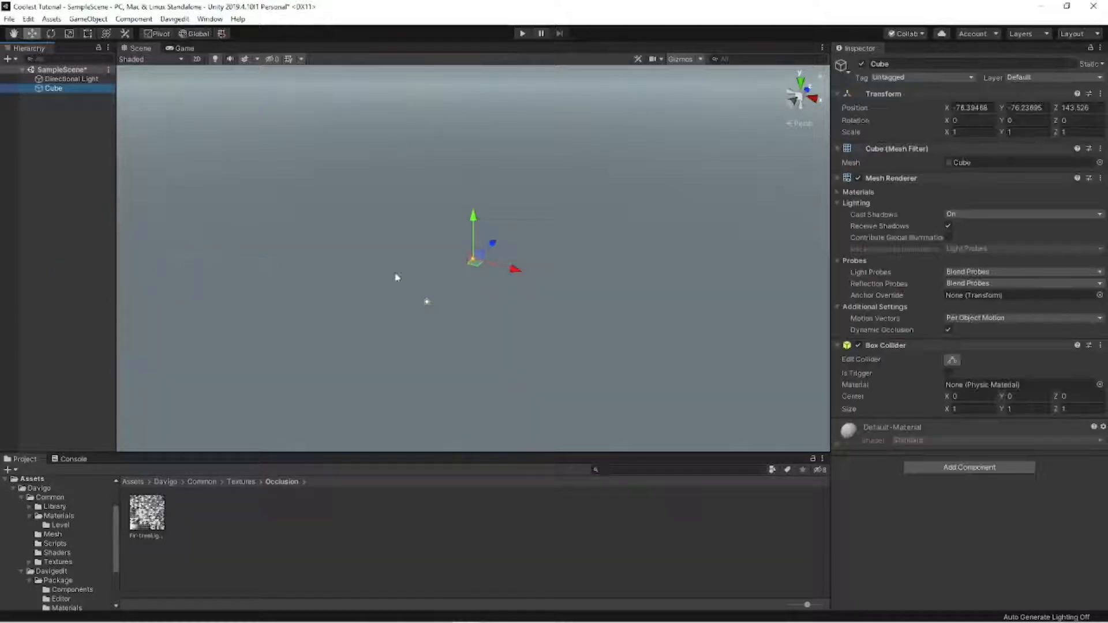
# - Set the cube's position to 0 on X, Y and Z and bring it into view in the scene
pyautogui.moveTo(622, 209); pyautogui.dragTo(466, 239, button='right')
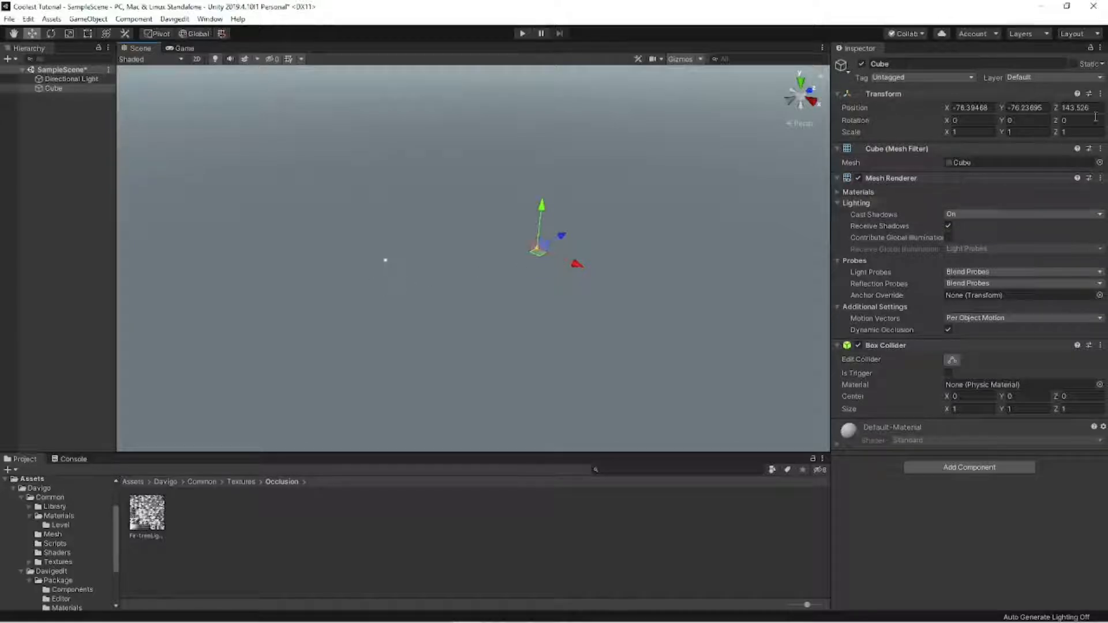
pyautogui.click(987, 108)
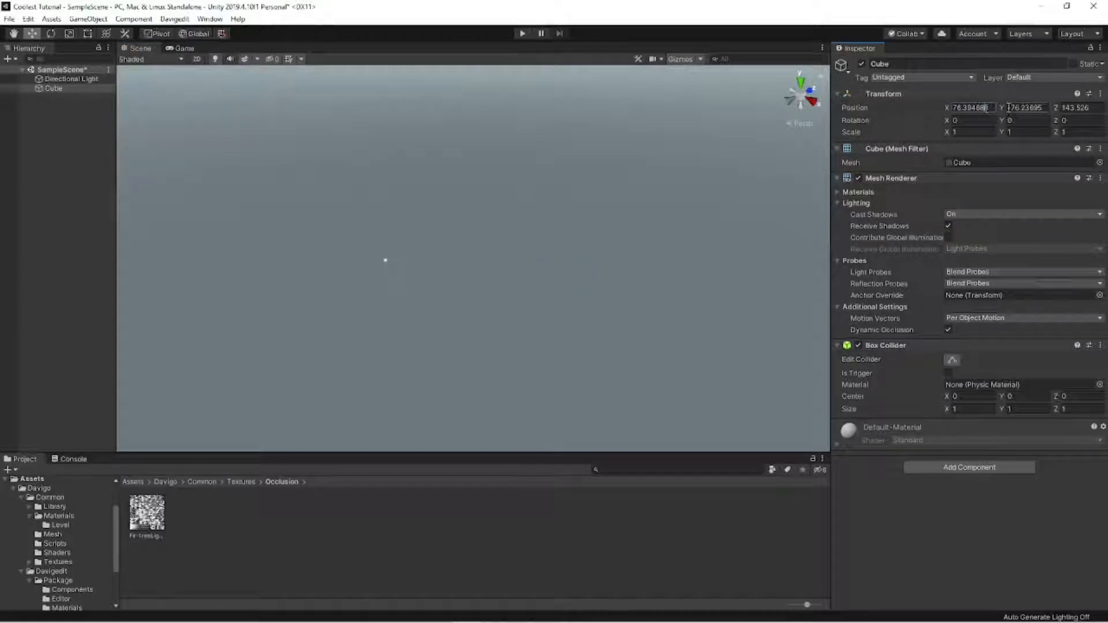
pyautogui.moveTo(992, 108); pyautogui.dragTo(953, 108)
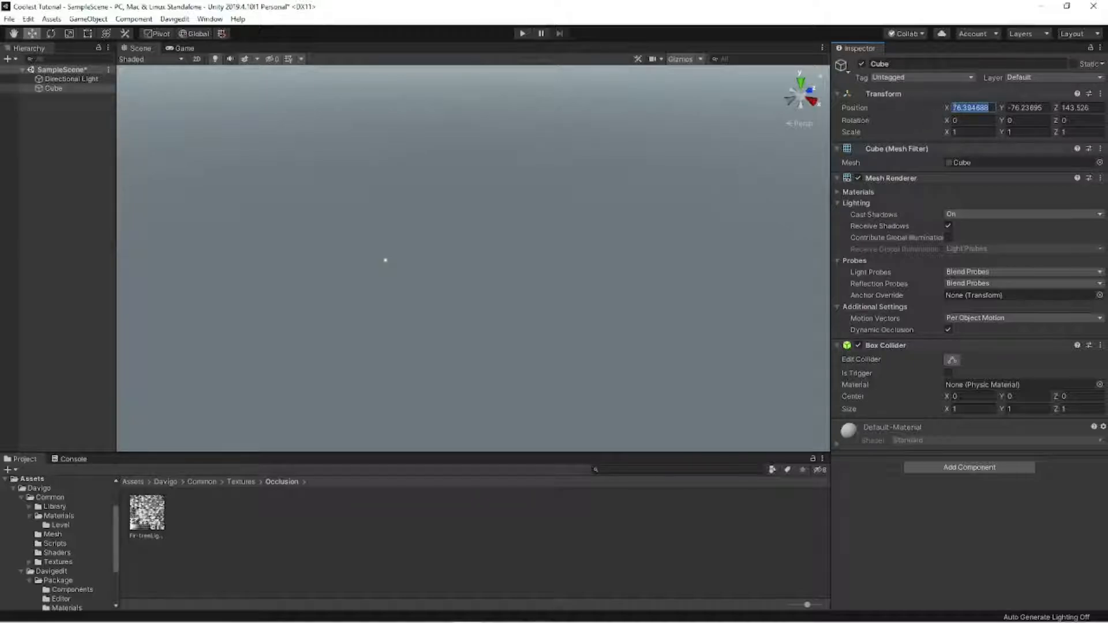
pyautogui.write('0')
pyautogui.press('Tab')
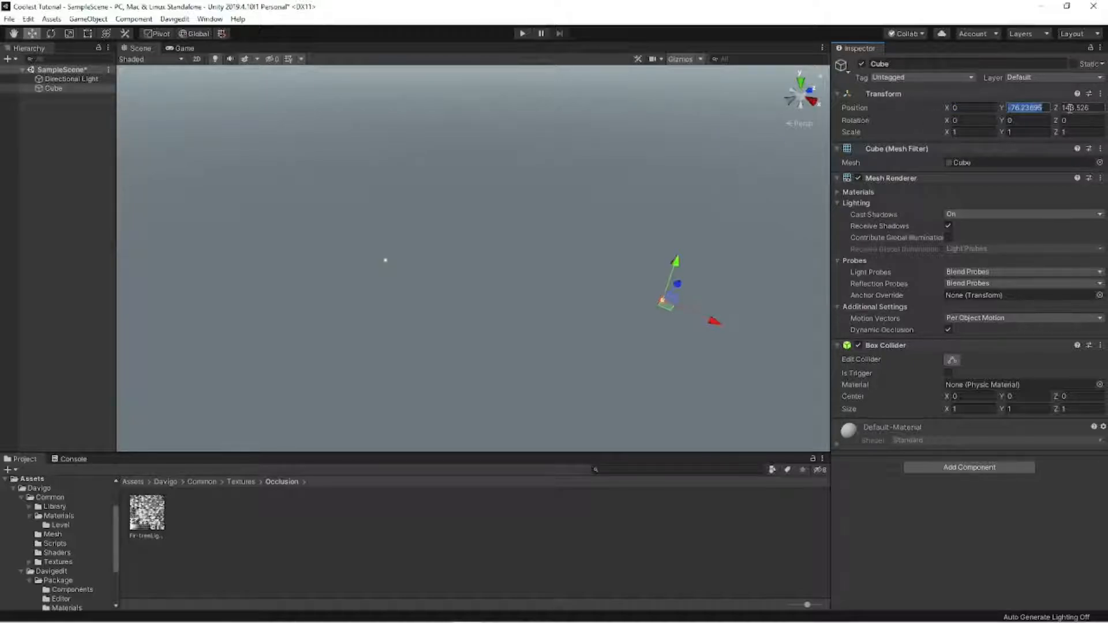
pyautogui.write('0')
pyautogui.press('Tab')
pyautogui.write('0')
pyautogui.click(507, 237)
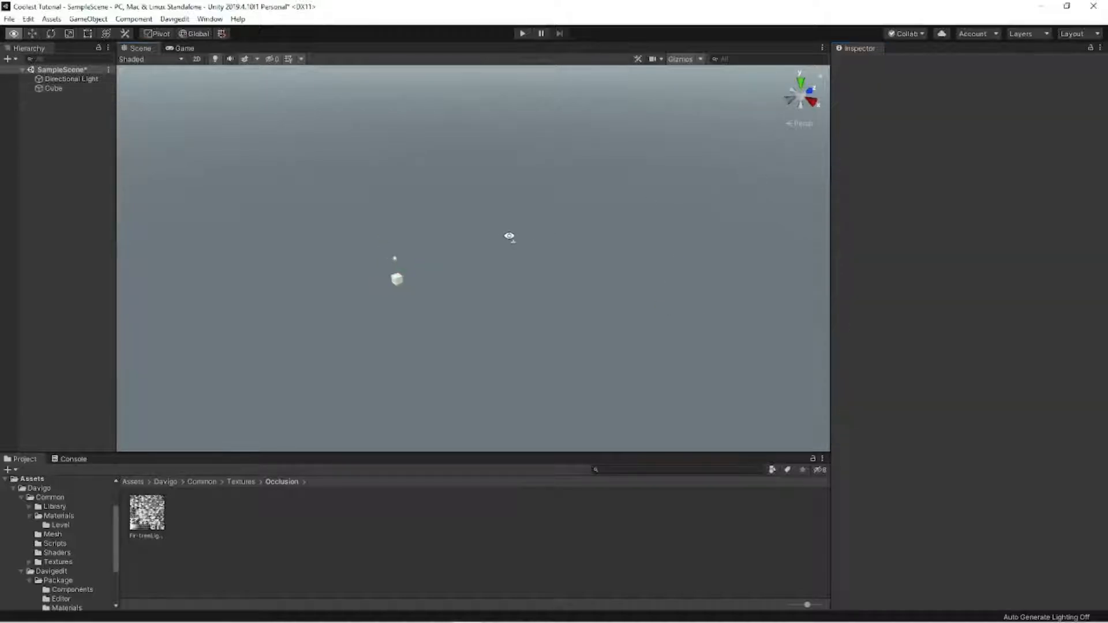
pyautogui.moveTo(507, 237)
pyautogui.mouseDown(button='right')
pyautogui.moveTo(497, 245)
pyautogui.moveTo(584, 245)
pyautogui.moveTo(501, 256)
pyautogui.mouseUp(button='right')
pyautogui.click(501, 255)
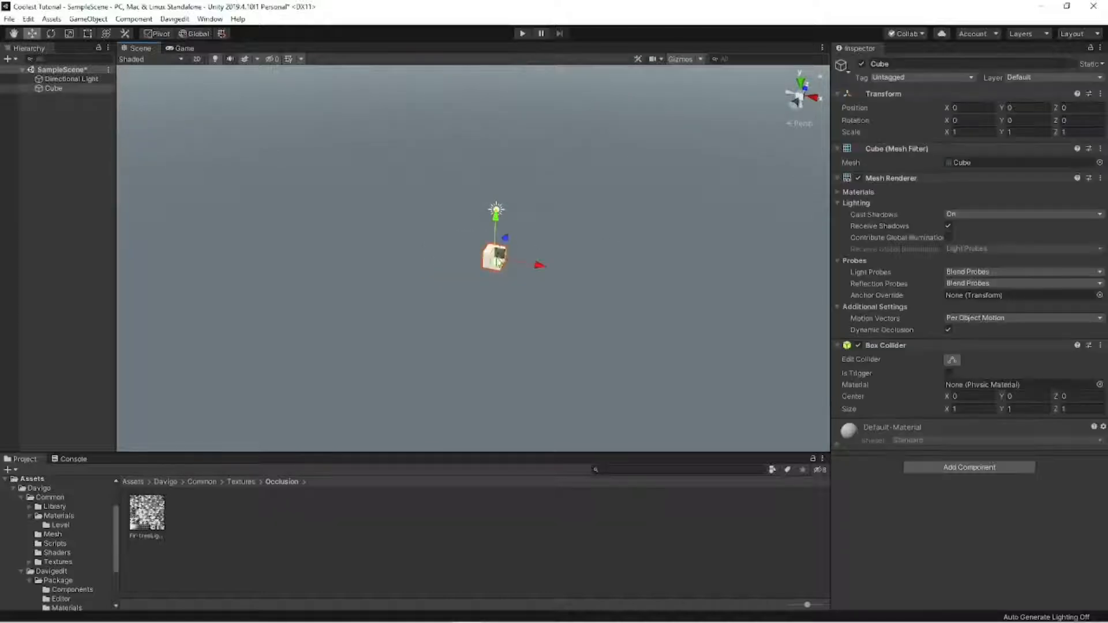
# - Rename the cube as Ground
pyautogui.rightClick(61, 90)
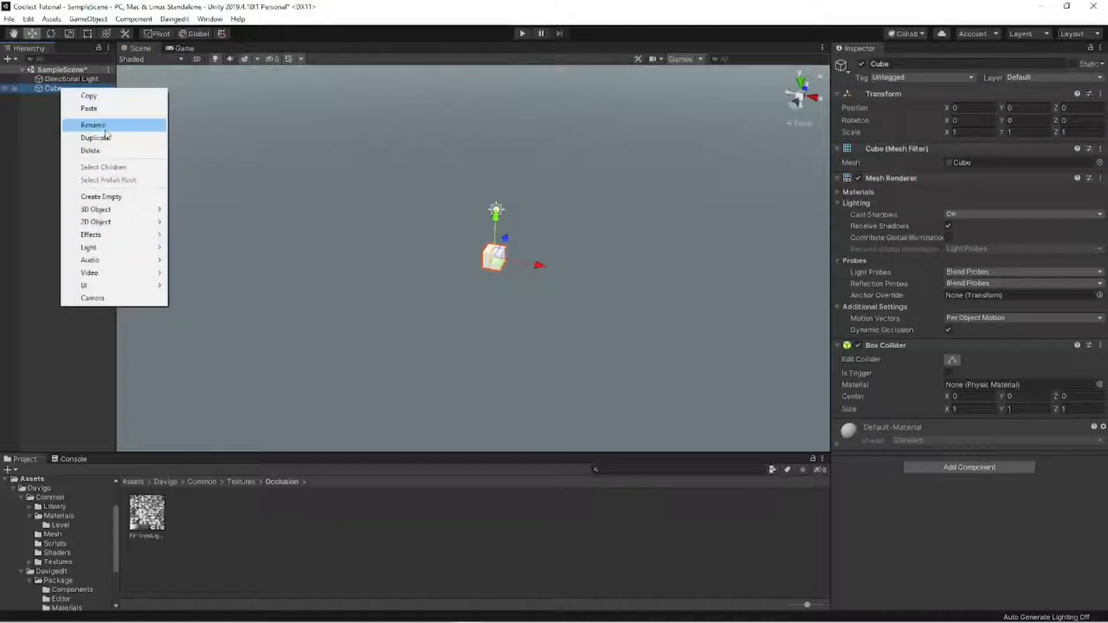
pyautogui.click(93, 126)
pyautogui.write('Ground')
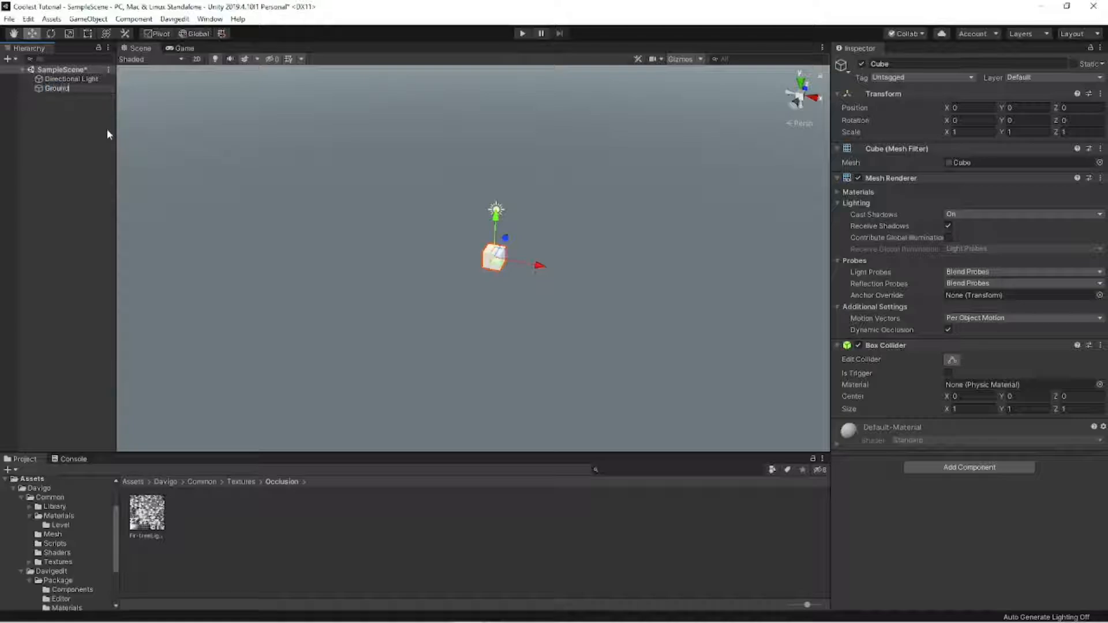
pyautogui.press('Return')
pyautogui.click(420, 306)
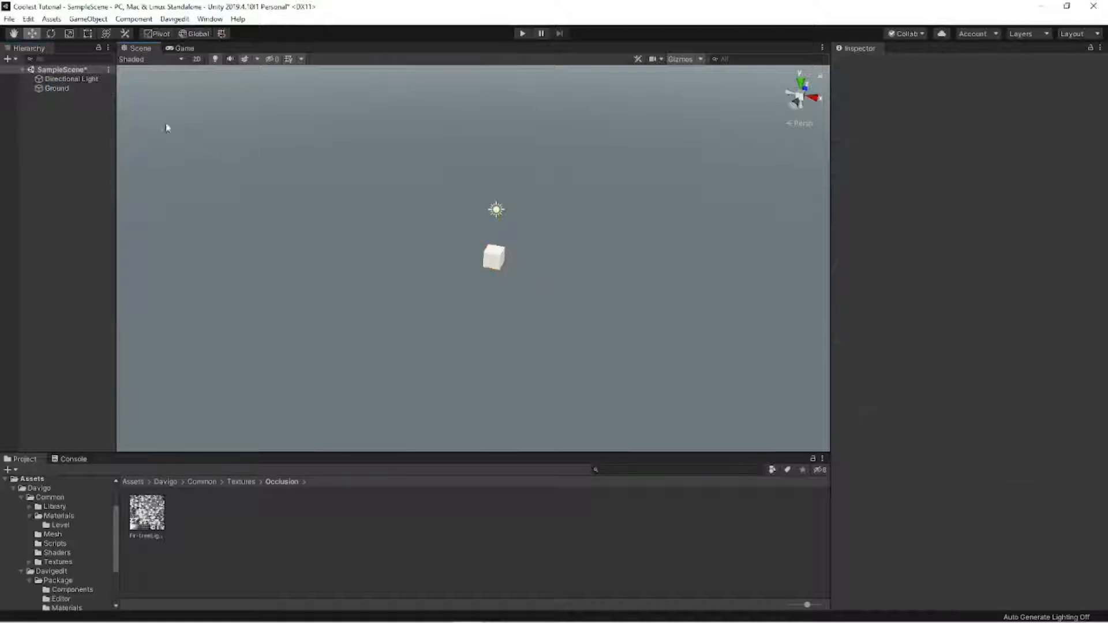
# - Scale the Ground block to 75 on X and 45 on Y
pyautogui.click(68, 89)
pyautogui.keyDown('alt'); pyautogui.moveTo(529, 252); pyautogui.dragTo(620, 268); pyautogui.keyUp('alt')
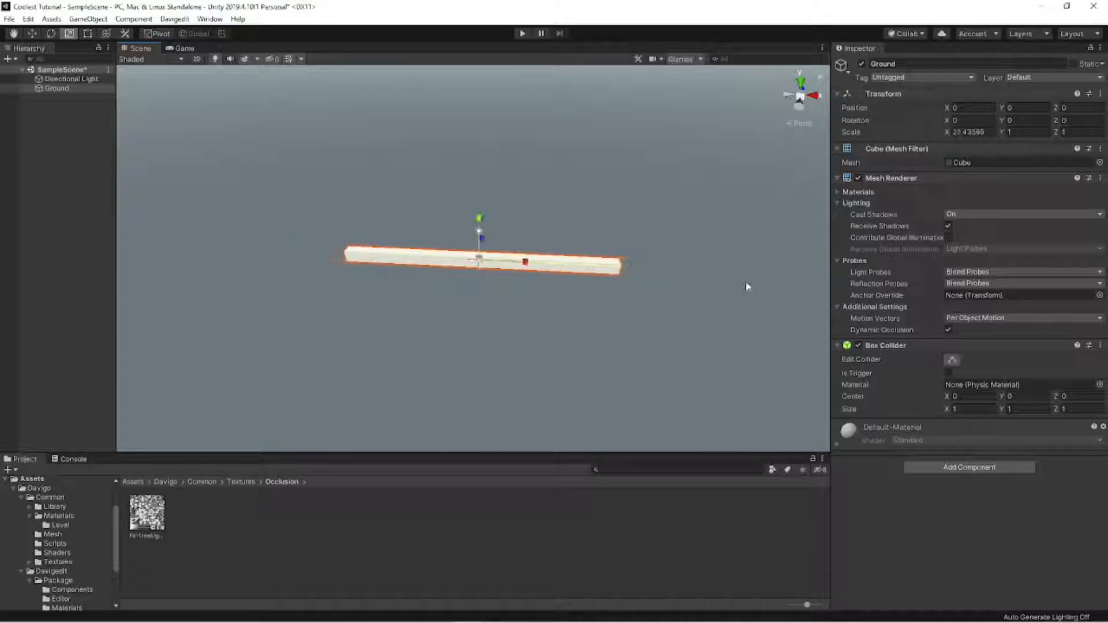
pyautogui.click(974, 132)
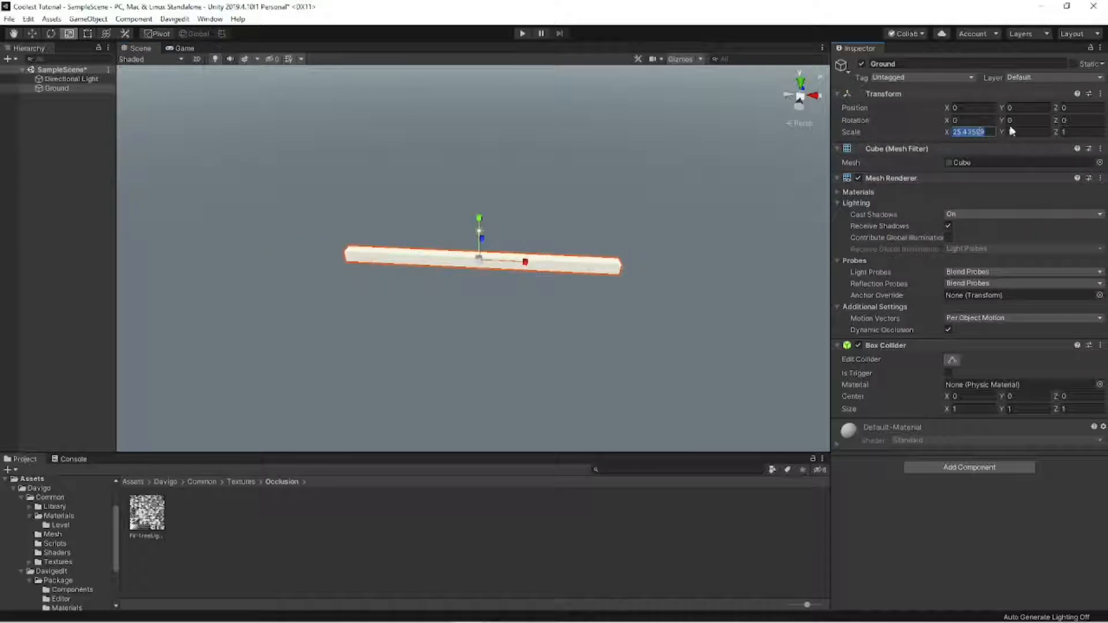
pyautogui.write('75')
pyautogui.press('Tab')
pyautogui.write('3')
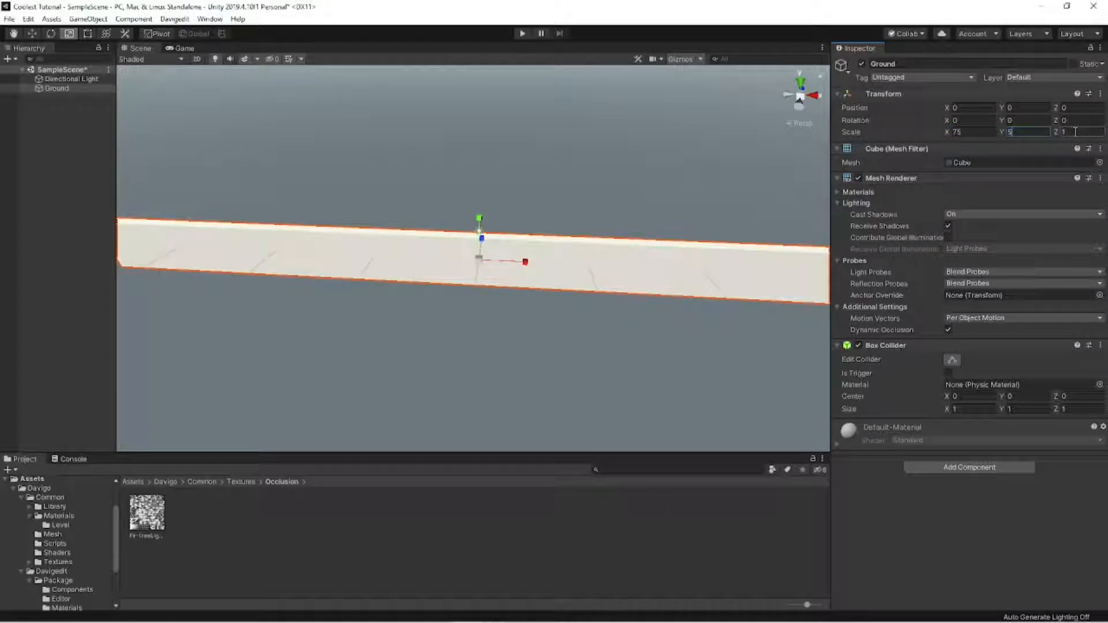
pyautogui.press('BackSpace')
pyautogui.write('4')
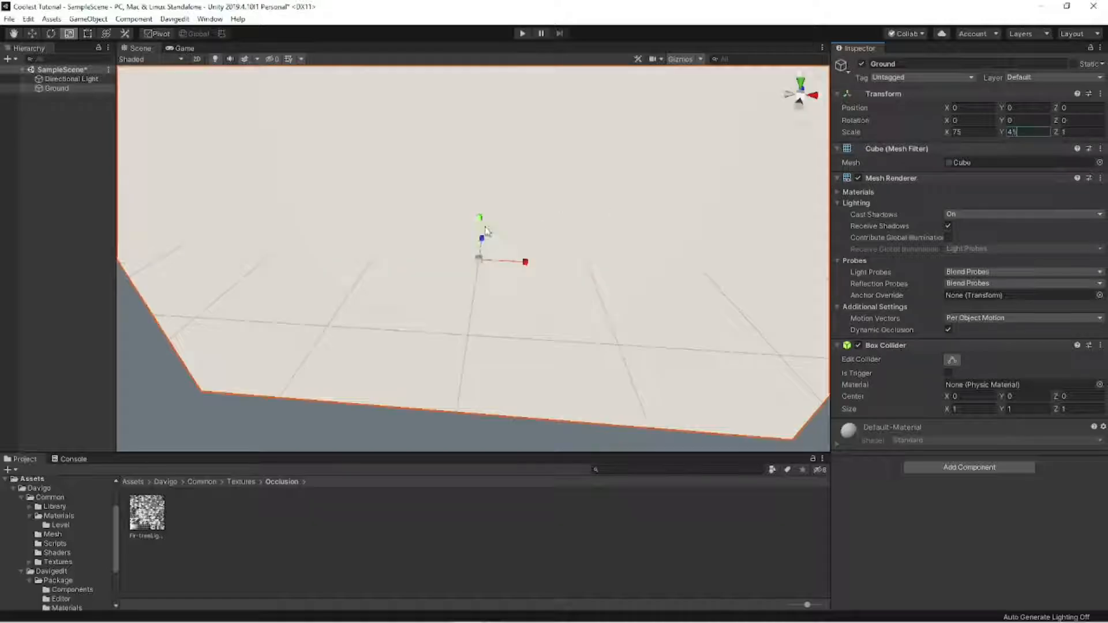
# - Move the Ground block down along the vertical axis to a Y position of about -21.9
pyautogui.moveTo(486, 231)
pyautogui.mouseDown(button='right')
pyautogui.moveTo(486, 161)
pyautogui.moveTo(487, 225)
pyautogui.mouseUp(button='right')
pyautogui.scroll(-3, 487, 228)
pyautogui.press('w')
pyautogui.moveTo(473, 249); pyautogui.dragTo(482, 385)
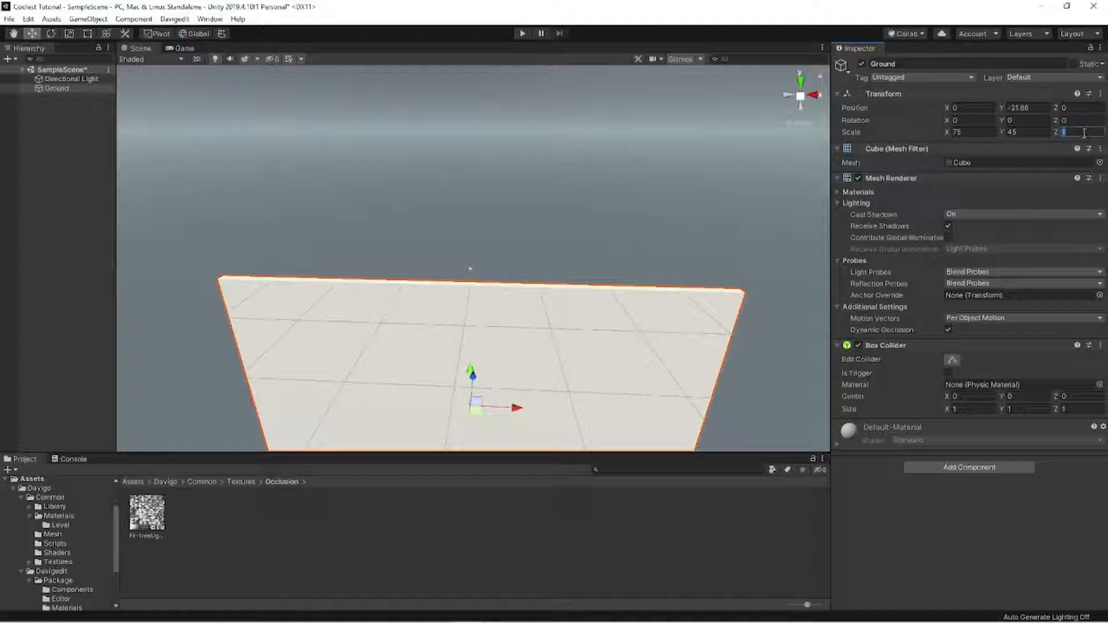
# - Try a Z scale of 75 on the Ground block and inspect its proportions from above
pyautogui.write('75')
pyautogui.click(634, 170)
pyautogui.moveTo(630, 173); pyautogui.dragTo(357, 286, button='right')
pyautogui.click(357, 286)
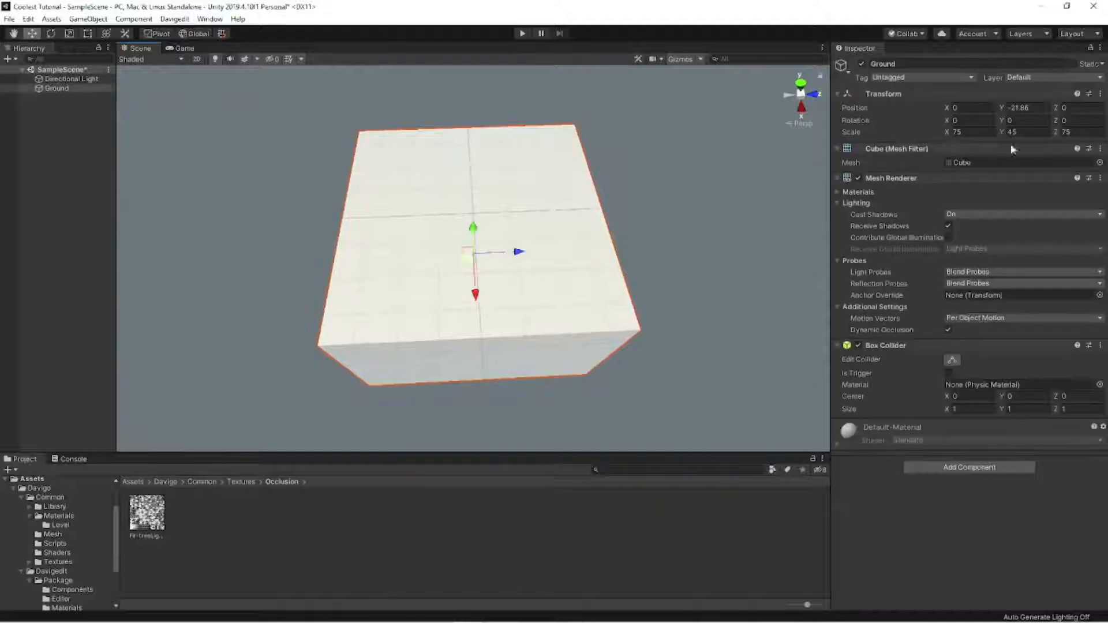
# - Set the Ground block's Z scale to 60
pyautogui.click(1095, 132)
pyautogui.write('50')
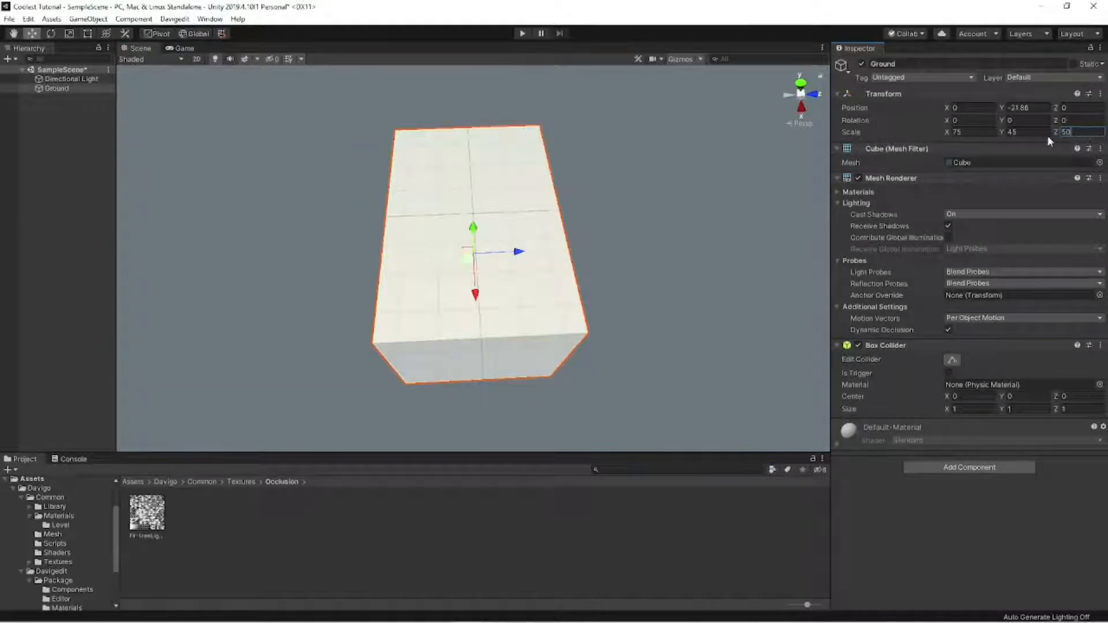
pyautogui.write('75')
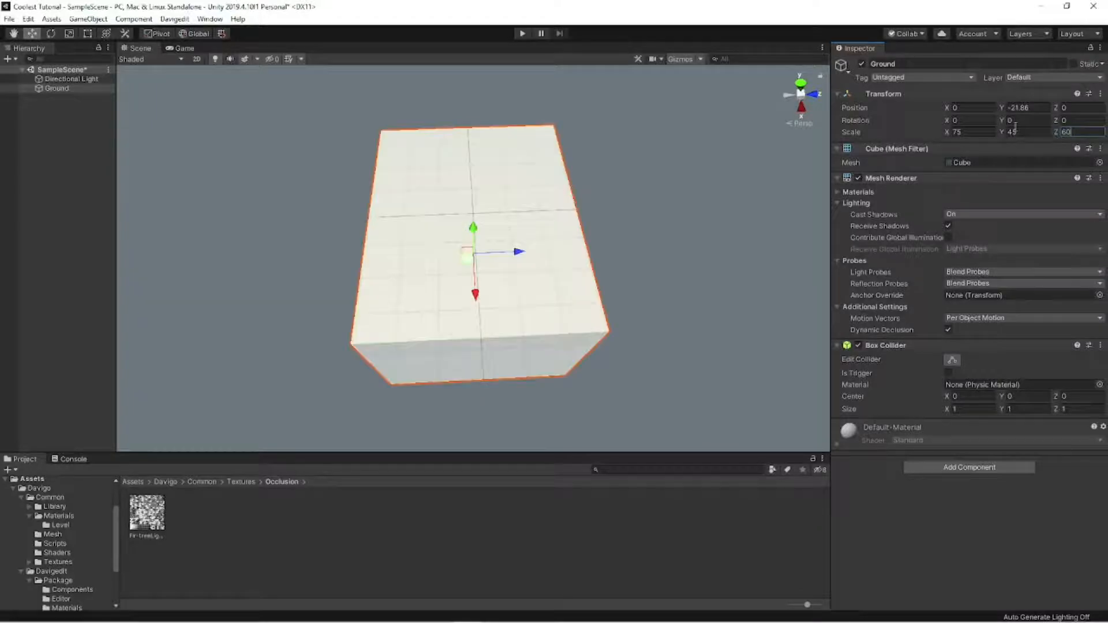
pyautogui.click(699, 244)
pyautogui.moveTo(699, 244); pyautogui.dragTo(526, 353, button='right')
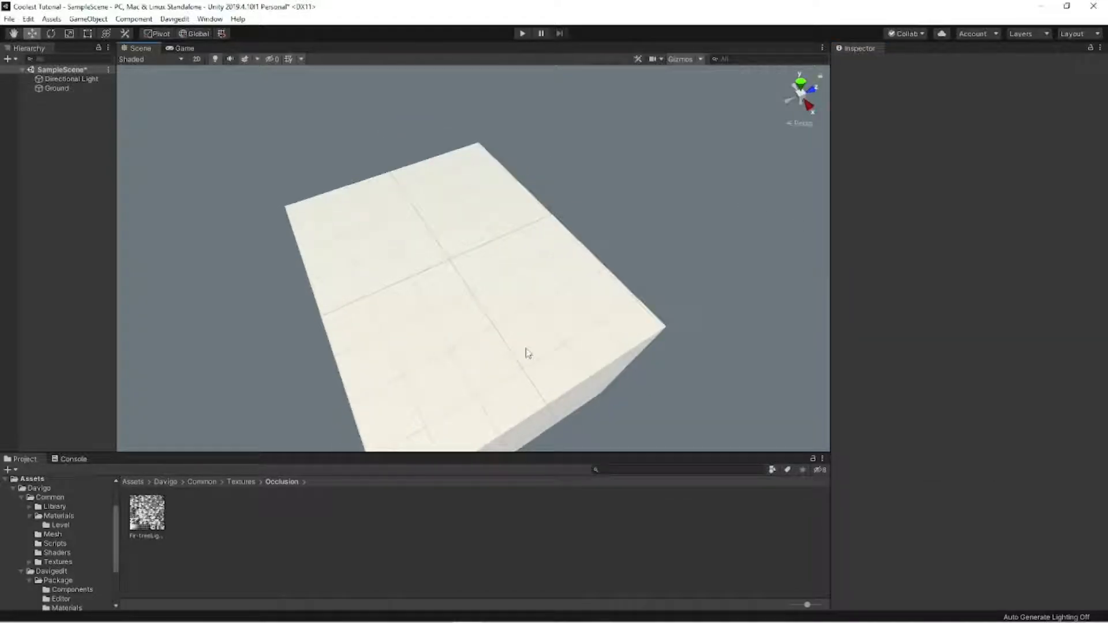
# - Apply the GridCliff material from the Materials Level folder to the Ground block
pyautogui.click(58, 526)
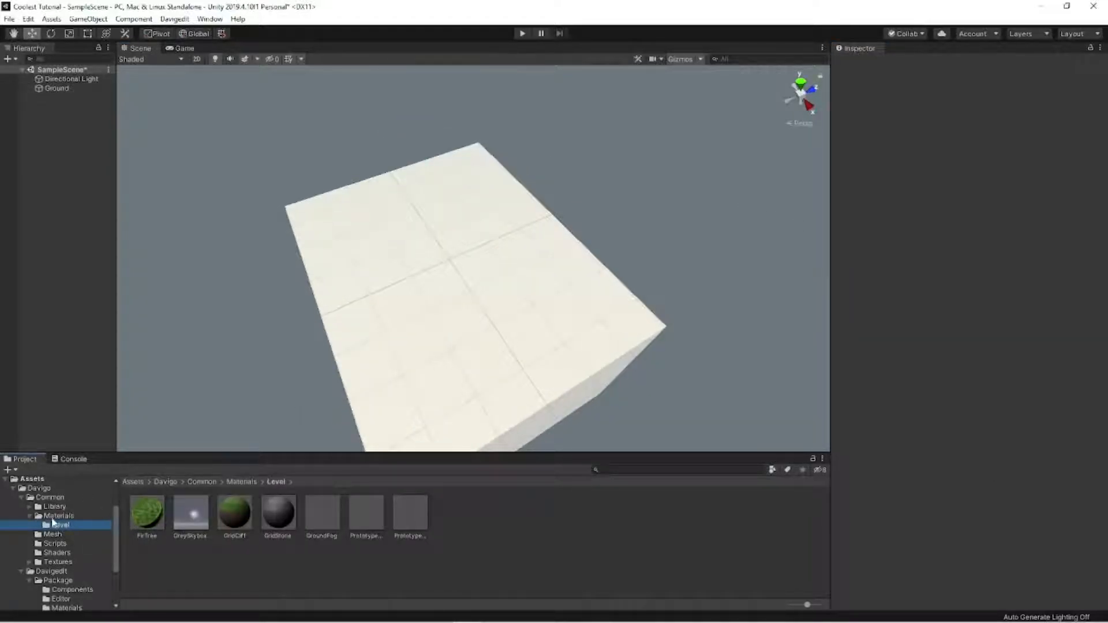
pyautogui.moveTo(234, 513); pyautogui.dragTo(383, 403)
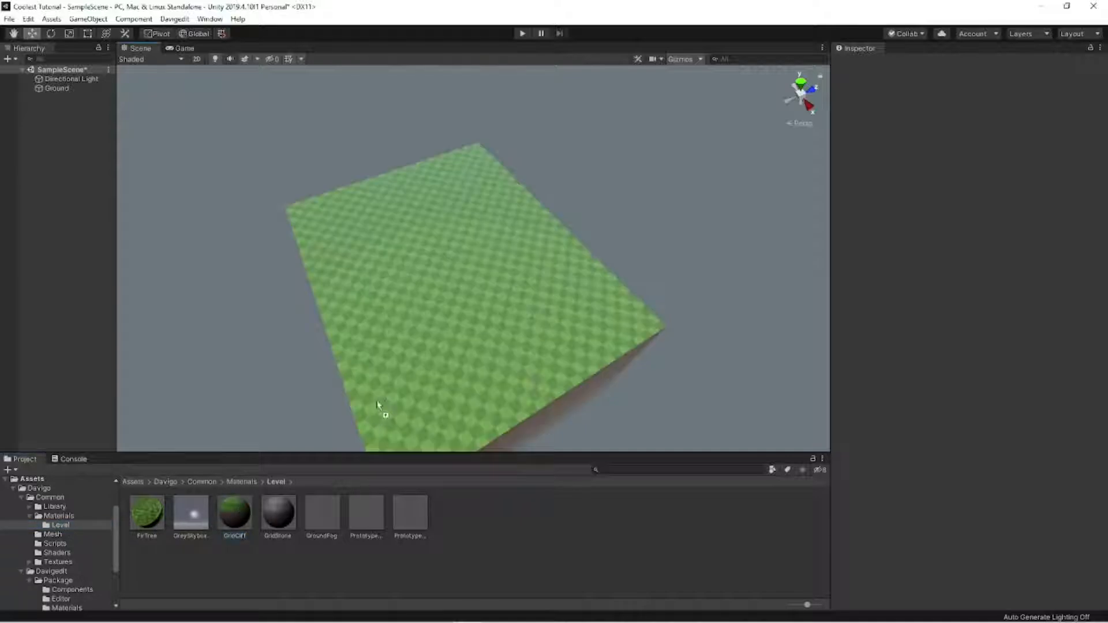
pyautogui.moveTo(383, 403); pyautogui.dragTo(290, 299, button='right')
pyautogui.click(564, 359)
pyautogui.click(289, 299)
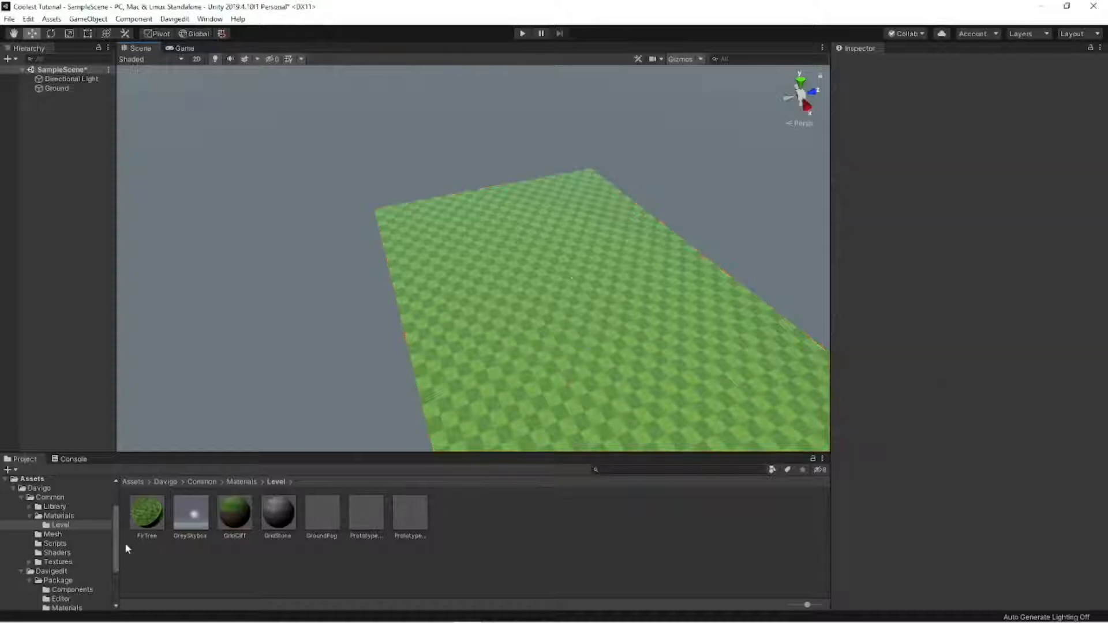
# - Place the GiantSpawnPosition prefab from the Prefabs folder near one edge of the Ground block
pyautogui.scroll(-1, 88, 545)
pyautogui.click(78, 600)
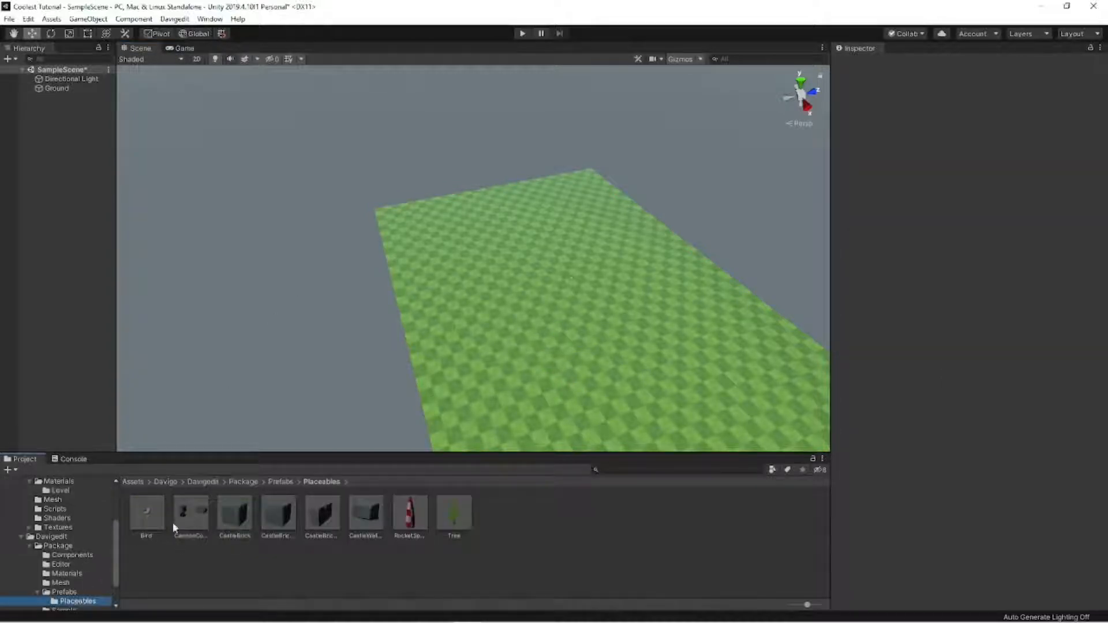
pyautogui.click(68, 592)
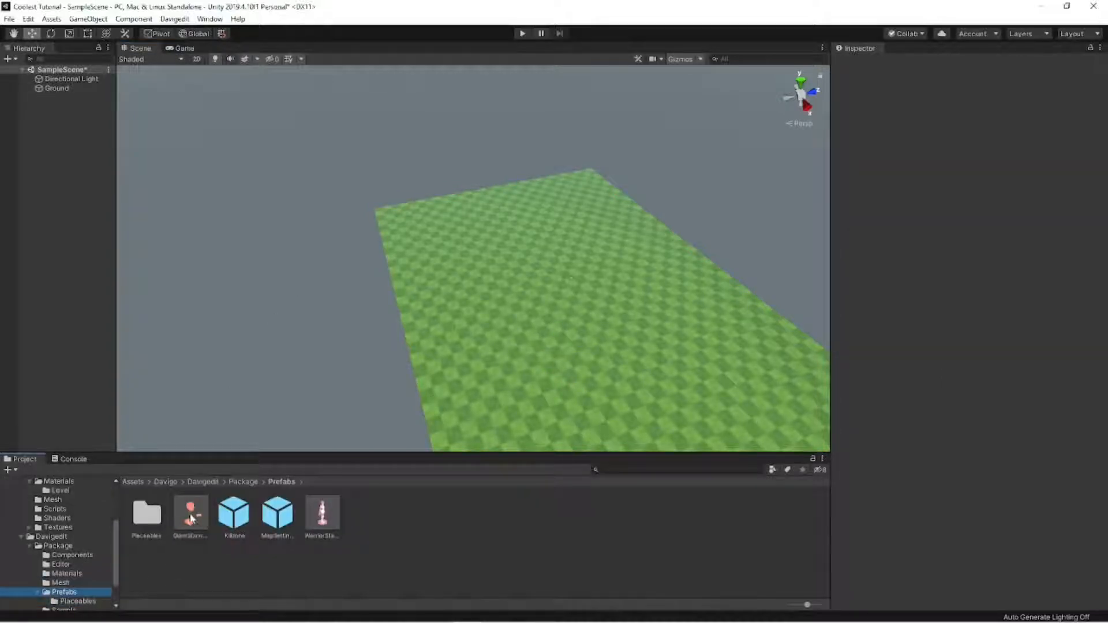
pyautogui.moveTo(190, 518); pyautogui.dragTo(443, 346)
pyautogui.keyDown('alt'); pyautogui.moveTo(443, 346); pyautogui.dragTo(552, 338); pyautogui.keyUp('alt')
# - Try an X scale of 65 and a Z scale of 45 on the Ground block
pyautogui.click(552, 338)
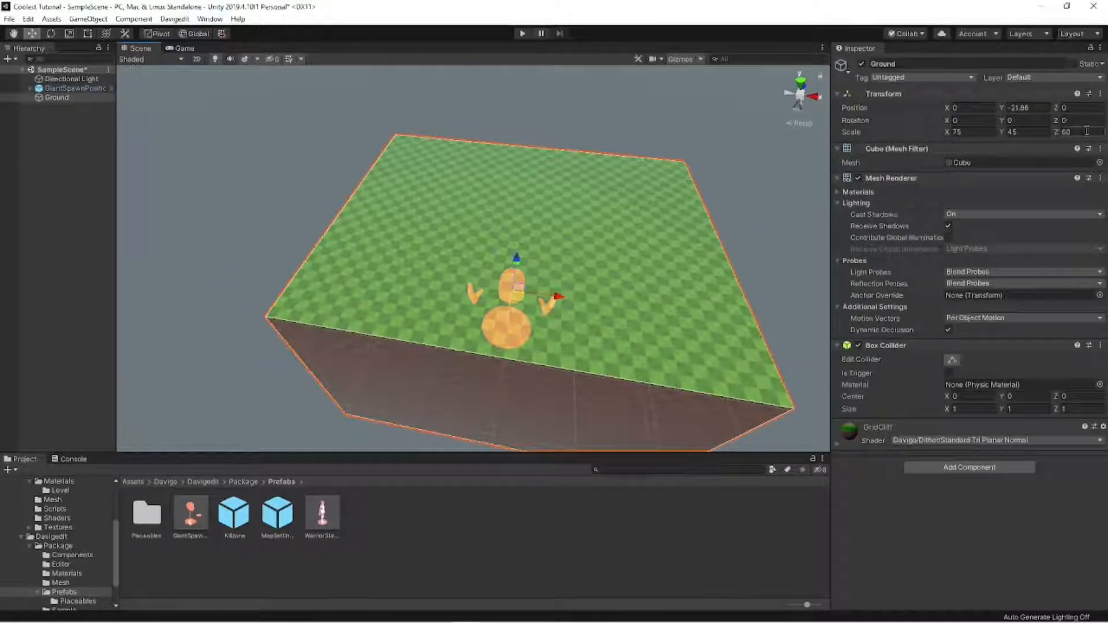
pyautogui.click(983, 132)
pyautogui.write('65')
pyautogui.click(1075, 132)
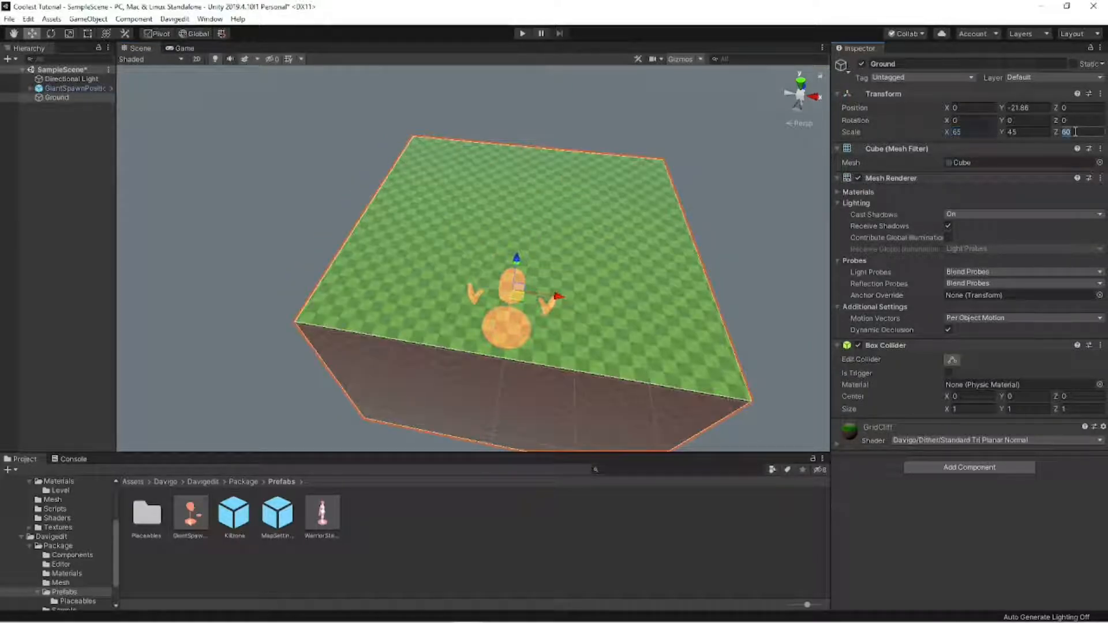
pyautogui.write('45')
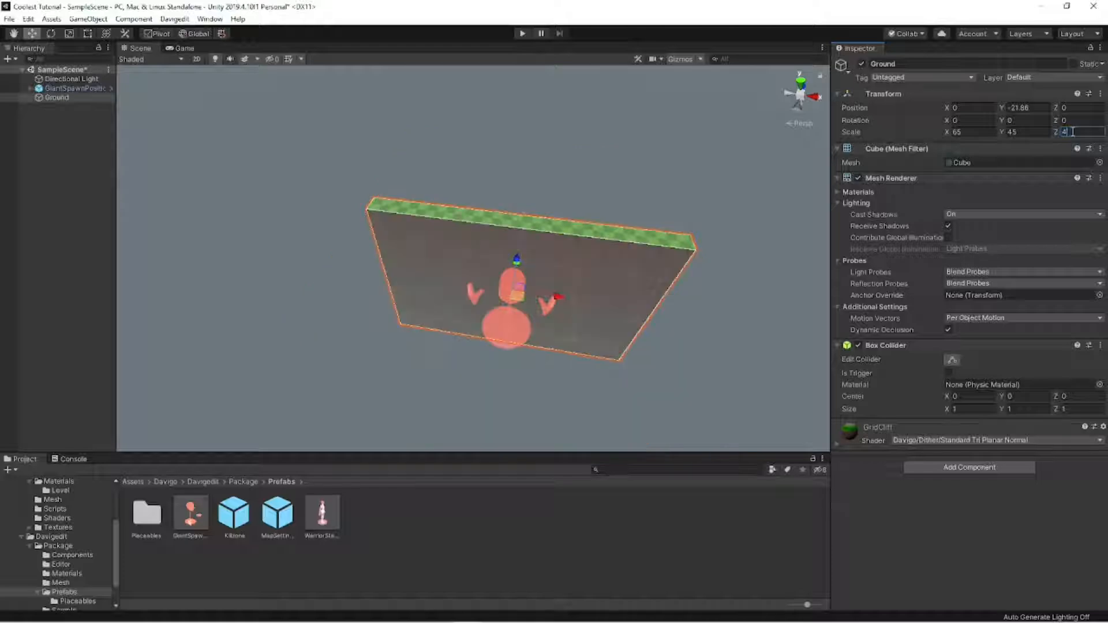
pyautogui.click(723, 157)
# - Set the Ground block's X scale to 50
pyautogui.click(518, 303)
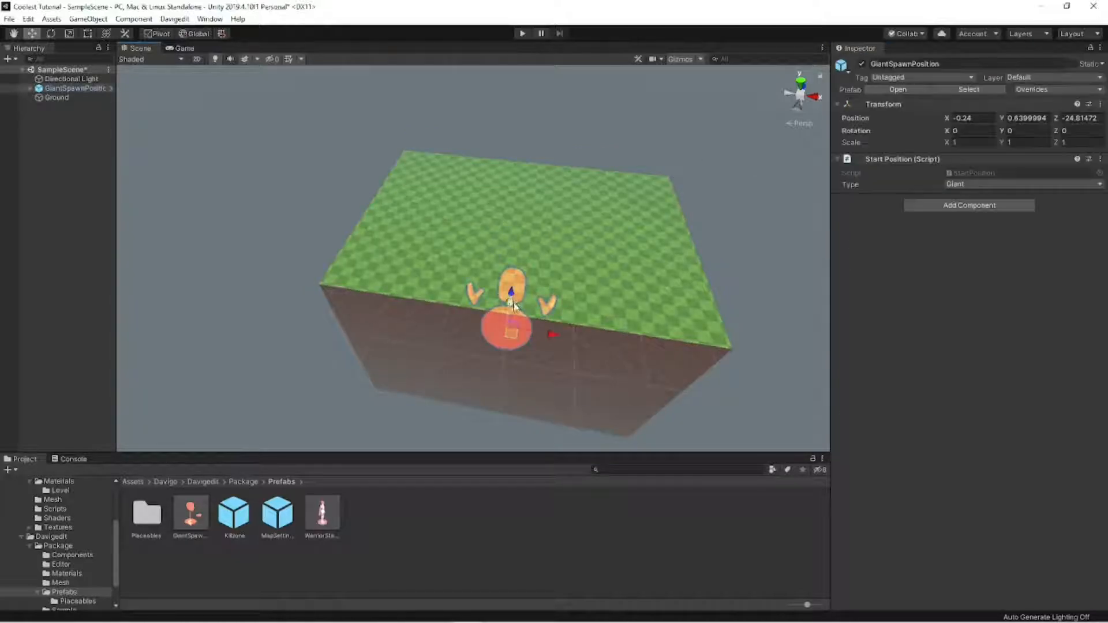
pyautogui.click(519, 299)
pyautogui.click(969, 131)
pyautogui.write('5')
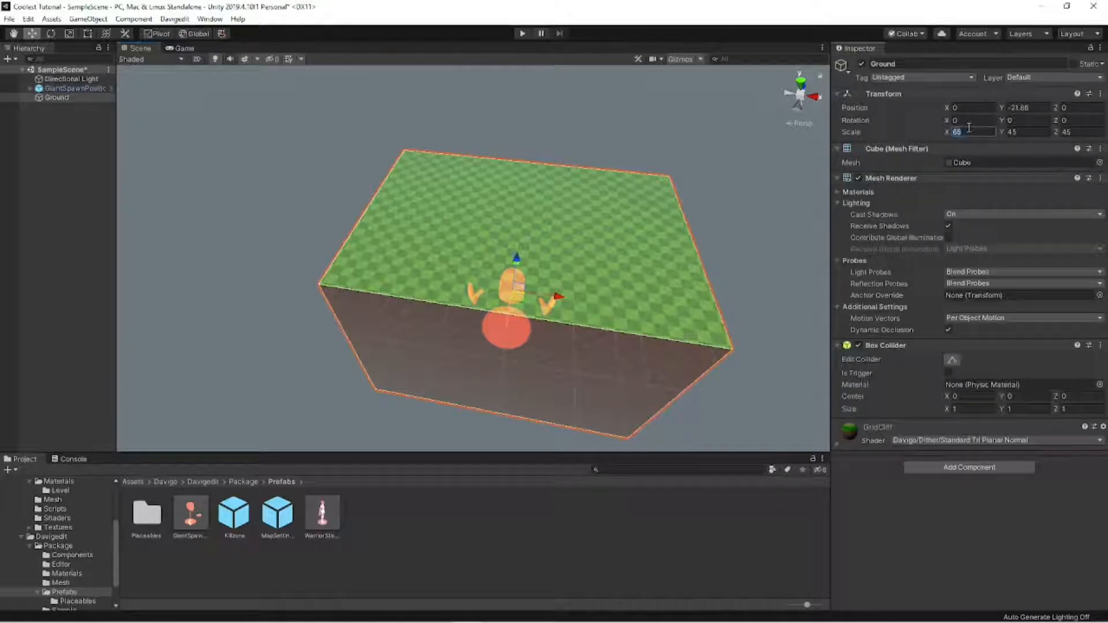
pyautogui.write('0')
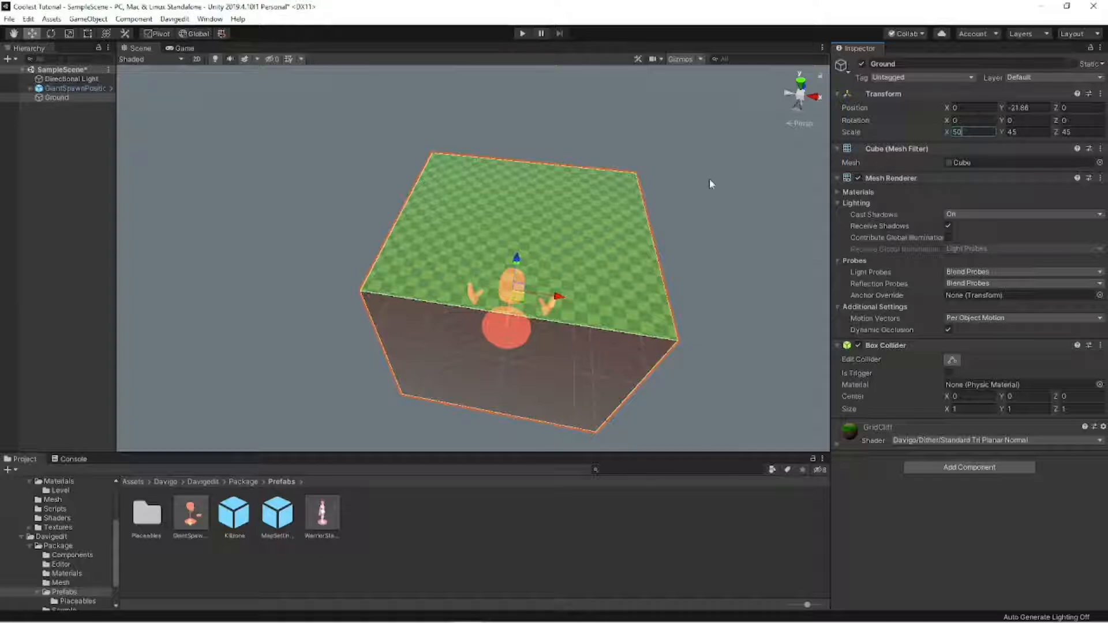
# - Shift the giant spawn along the Z axis so it sits just inside the Ground block's edge
pyautogui.click(498, 327)
pyautogui.keyDown('alt'); pyautogui.moveTo(499, 328); pyautogui.dragTo(284, 360); pyautogui.keyUp('alt')
pyautogui.moveTo(283, 356); pyautogui.dragTo(239, 356, button='middle')
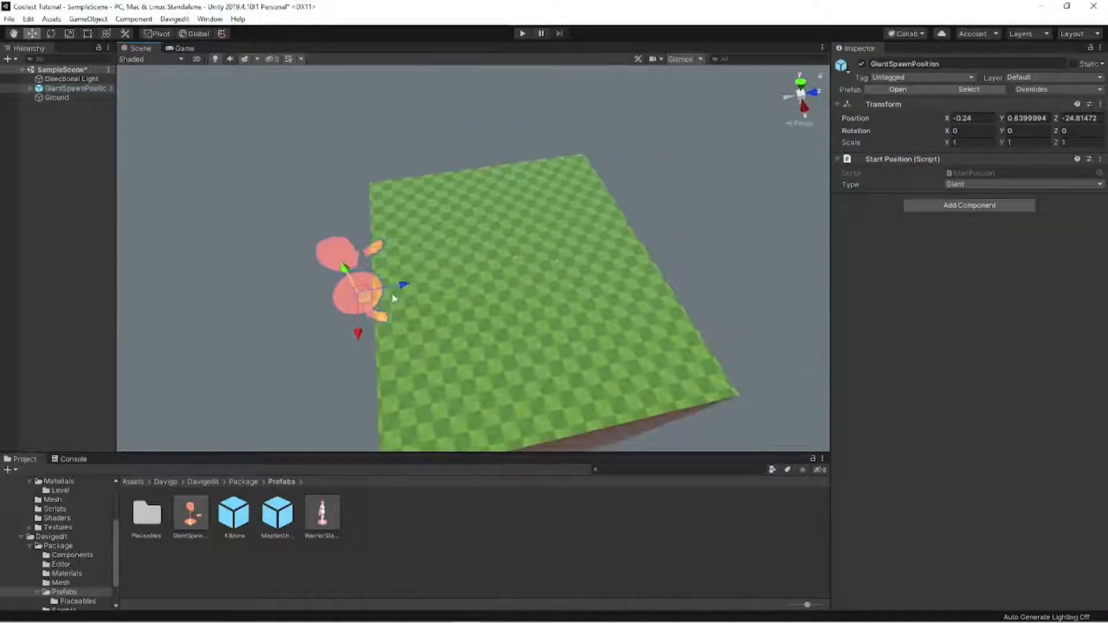
pyautogui.moveTo(390, 293); pyautogui.dragTo(443, 287)
# - Set the Ground block's Z scale to 35
pyautogui.click(580, 285)
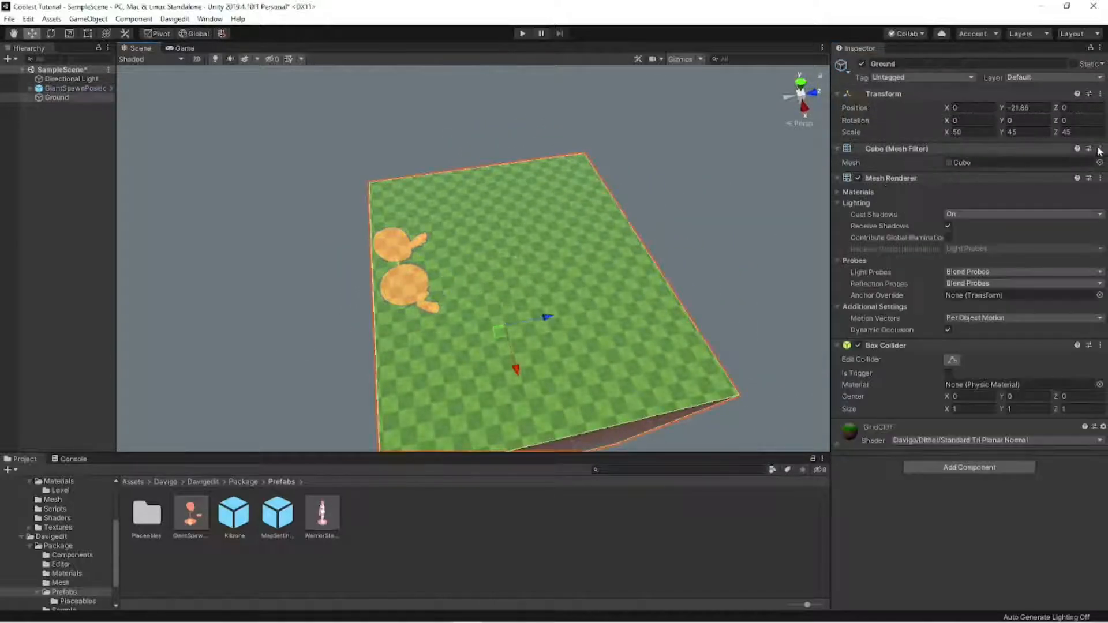
pyautogui.click(1092, 131)
pyautogui.write('35')
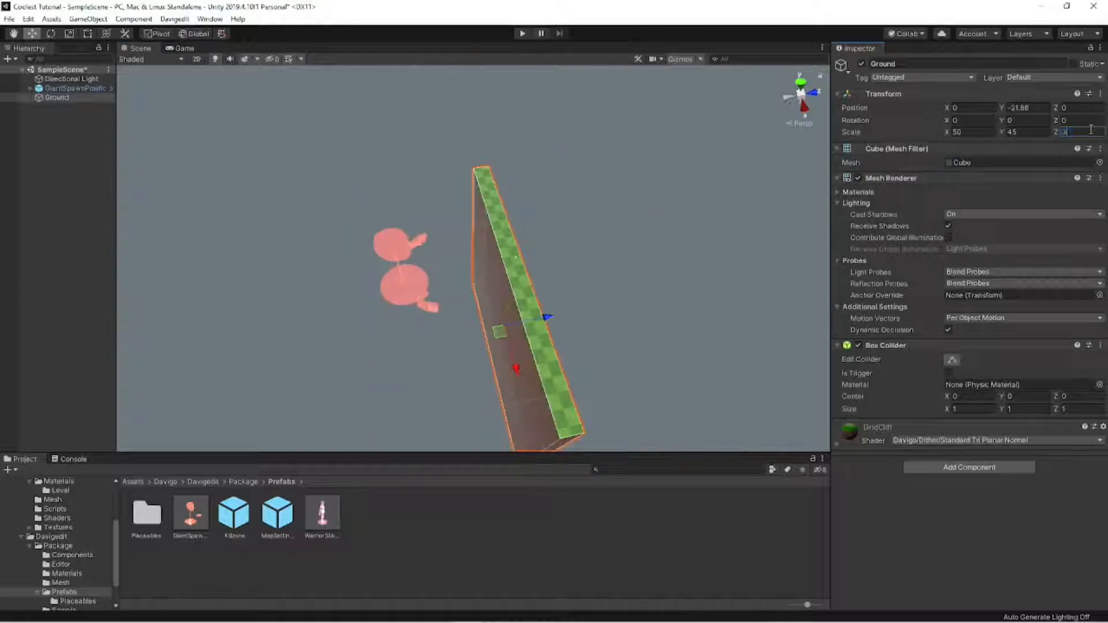
pyautogui.press('BackSpace')
pyautogui.press('BackSpace')
pyautogui.write('25')
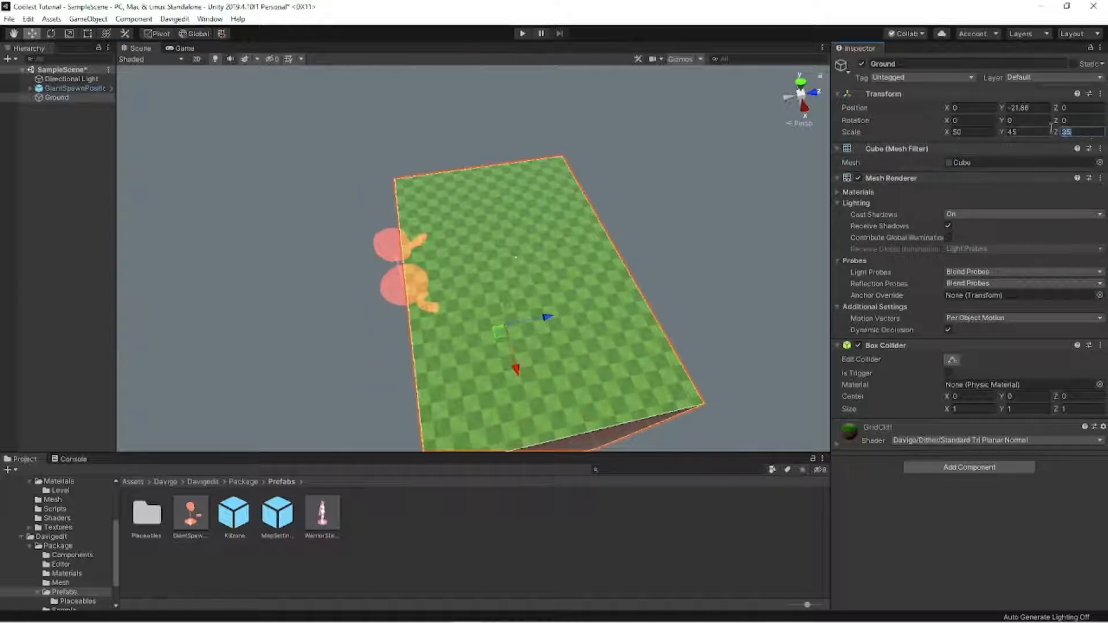
pyautogui.moveTo(1080, 133); pyautogui.dragTo(1053, 139)
pyautogui.write('35')
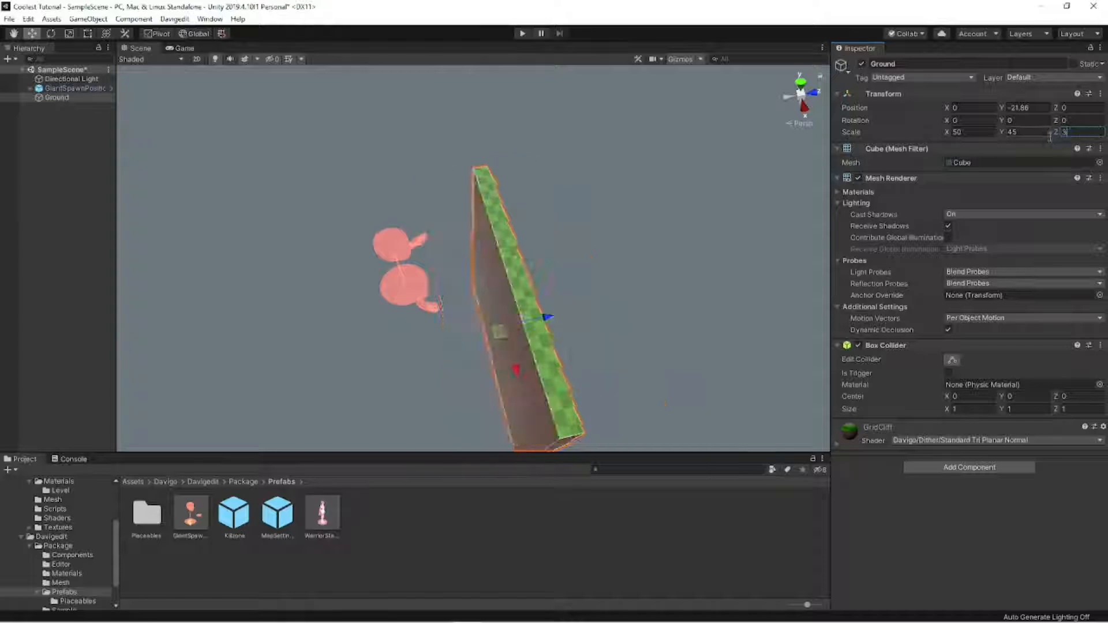
pyautogui.click(697, 199)
# - Move the giant spawn further inward along the Z axis to about -13.5
pyautogui.click(408, 258)
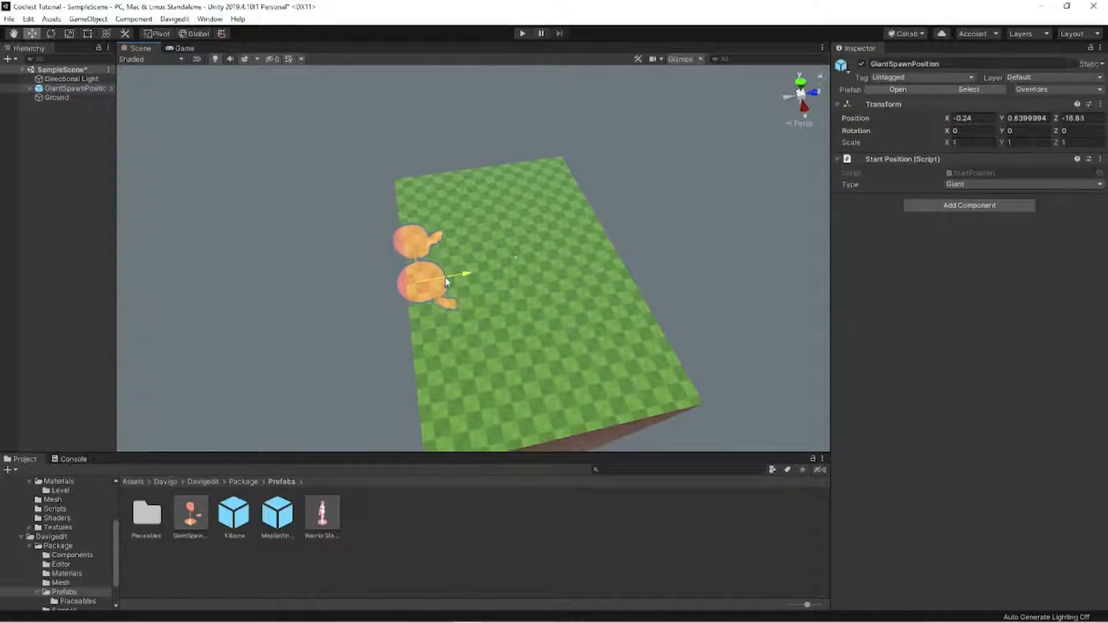
pyautogui.keyDown('alt'); pyautogui.moveTo(408, 258); pyautogui.dragTo(549, 251); pyautogui.keyUp('alt')
pyautogui.keyDown('alt'); pyautogui.moveTo(528, 287); pyautogui.dragTo(540, 286); pyautogui.keyUp('alt')
pyautogui.press('a')
pyautogui.moveTo(540, 287); pyautogui.dragTo(686, 291, button='right')
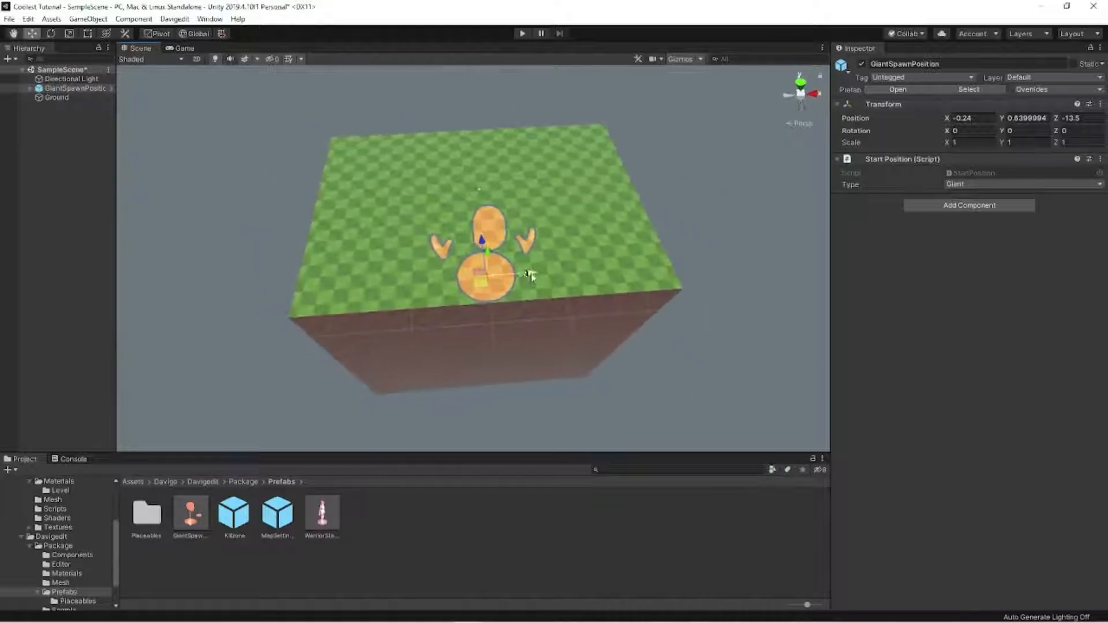
# - Move the giant spawn off the Ground's edge to about X 0.07, Y 4.31, Z -23.82
pyautogui.moveTo(521, 273); pyautogui.dragTo(525, 273)
pyautogui.press('d')
pyautogui.moveTo(524, 274); pyautogui.dragTo(367, 289, button='right')
pyautogui.moveTo(465, 238); pyautogui.dragTo(436, 260)
pyautogui.moveTo(436, 261); pyautogui.dragTo(507, 273, button='right')
pyautogui.press('a')
pyautogui.moveTo(490, 277); pyautogui.dragTo(482, 306)
pyautogui.moveTo(483, 305); pyautogui.dragTo(424, 270, button='right')
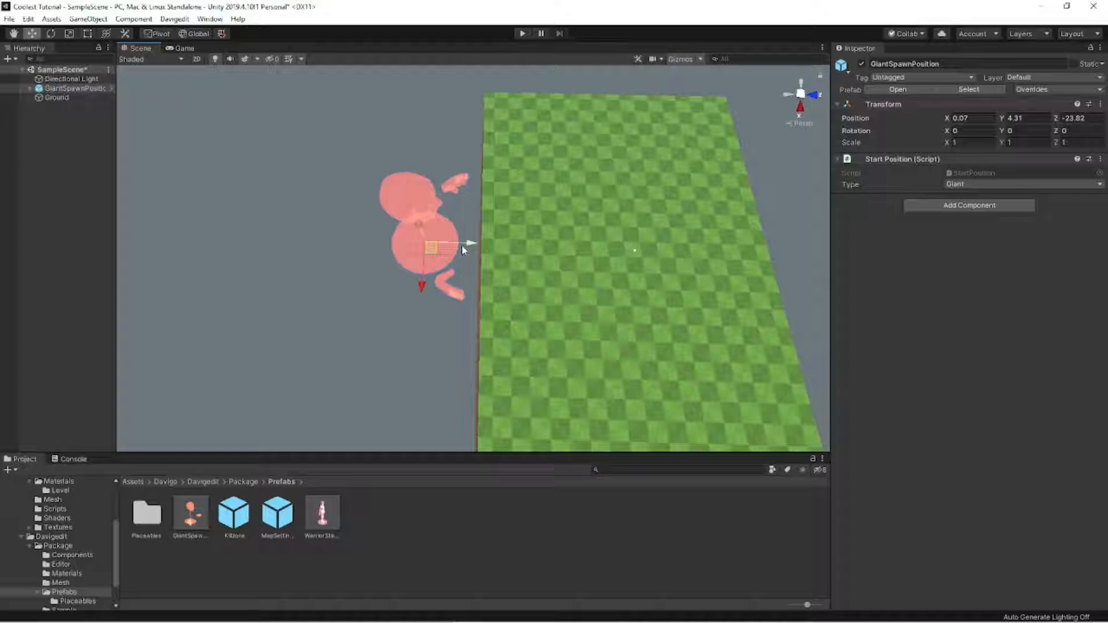
# - Place the WarriorStartPosition prefab at the Ground's opposite edge, near Z 16.07, and rotate it -180 degrees about Y
pyautogui.moveTo(540, 280); pyautogui.dragTo(323, 347, button='right')
pyautogui.moveTo(481, 358); pyautogui.dragTo(481, 357)
pyautogui.press('e')
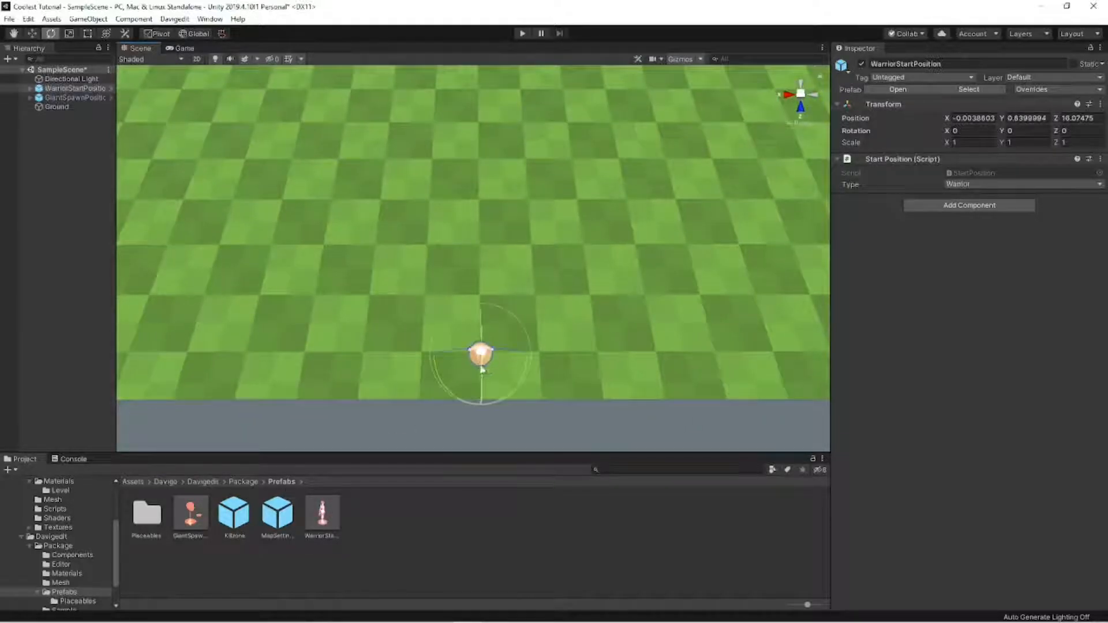
pyautogui.moveTo(483, 312); pyautogui.dragTo(802, 345)
pyautogui.scroll(-5, 641, 309)
pyautogui.scroll(-3, 656, 237)
pyautogui.press('w')
pyautogui.moveTo(633, 299); pyautogui.dragTo(742, 231, button='right')
pyautogui.click(657, 237)
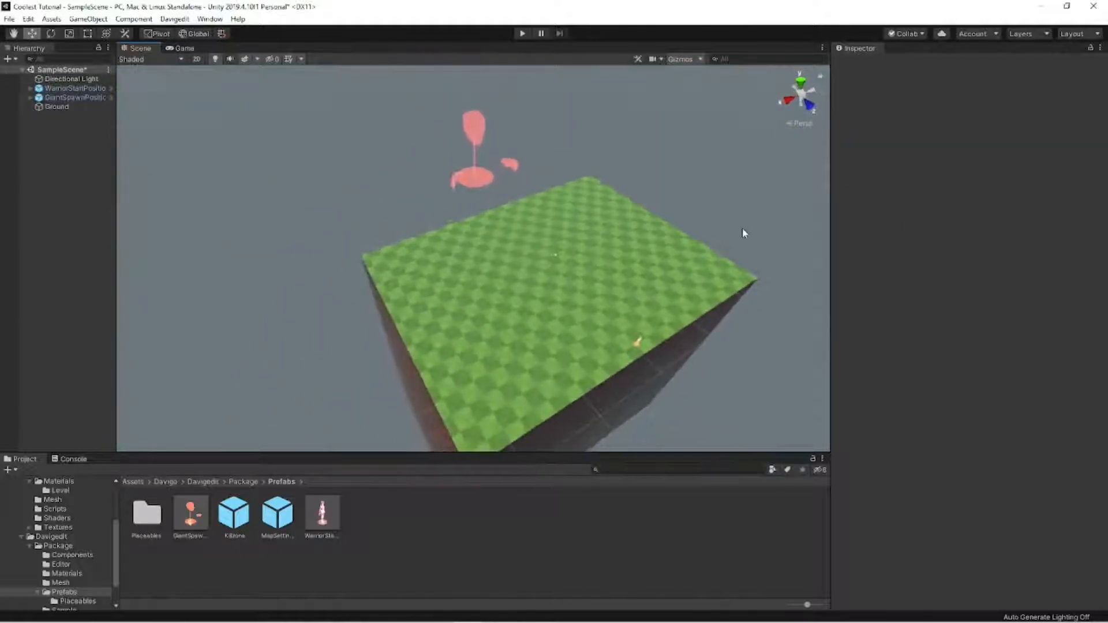
# - Inspect the placement of the giant and warrior spawns on opposite sides of the Ground block
pyautogui.moveTo(627, 266); pyautogui.dragTo(752, 289, button='right')
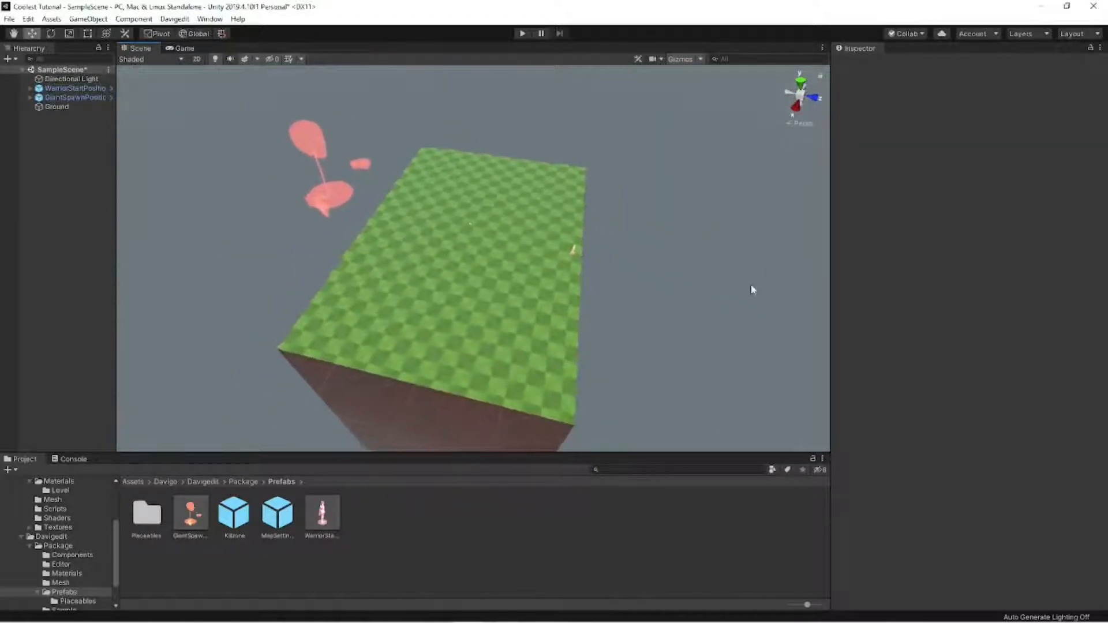
pyautogui.click(325, 148)
pyautogui.click(575, 248)
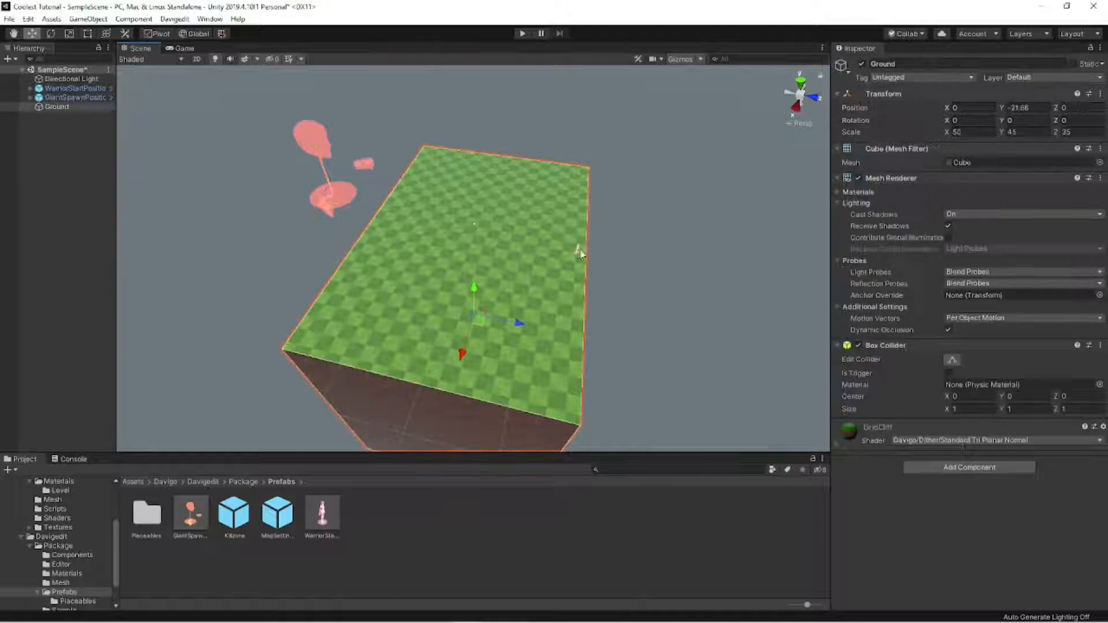
pyautogui.click(577, 248)
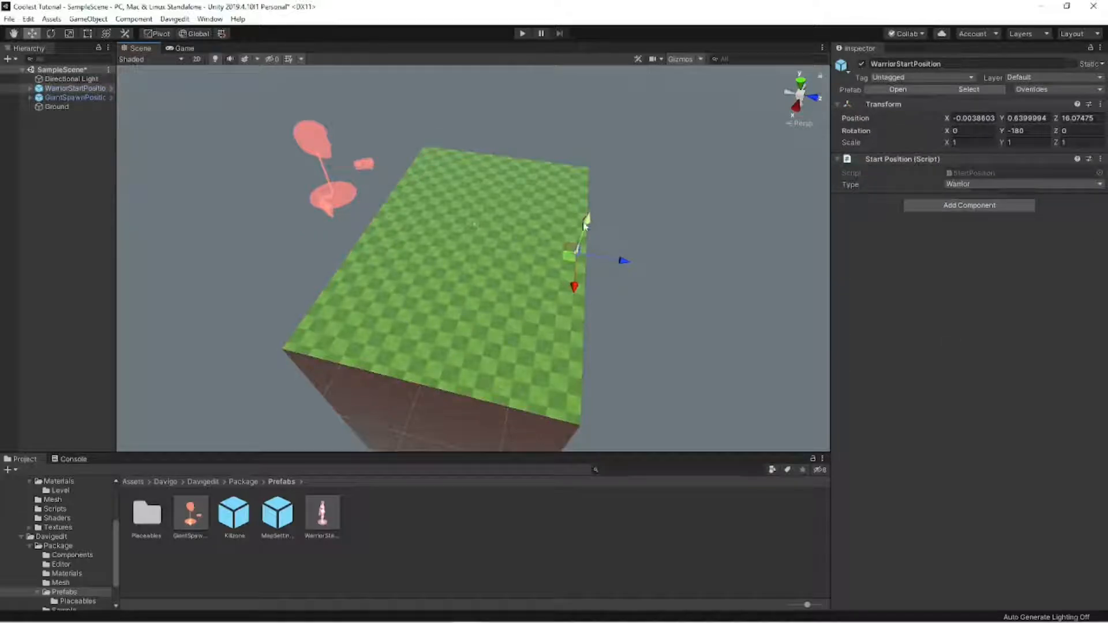
pyautogui.click(597, 247)
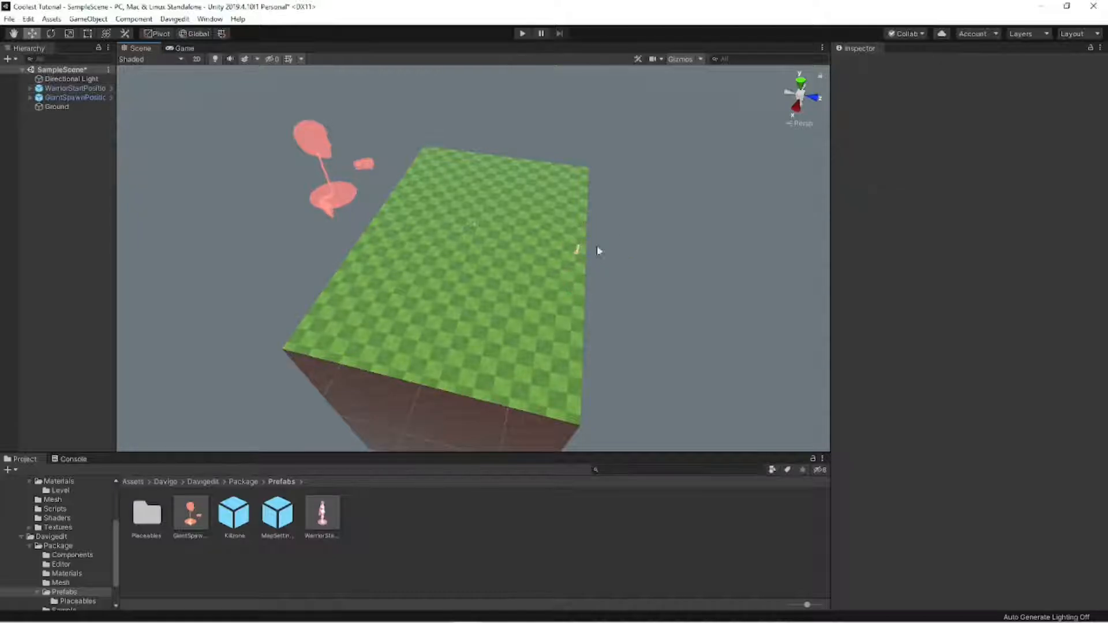
# - Add the Killzone and MapSettings prefabs near the center of the Ground block
pyautogui.moveTo(243, 518); pyautogui.dragTo(249, 516)
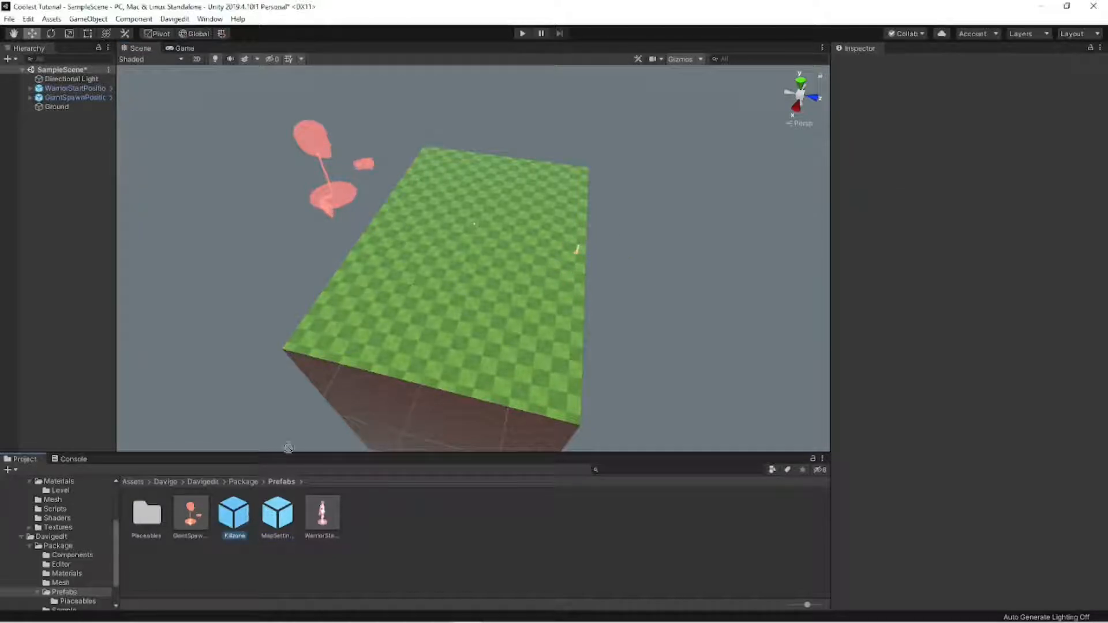
pyautogui.moveTo(288, 448); pyautogui.dragTo(476, 238)
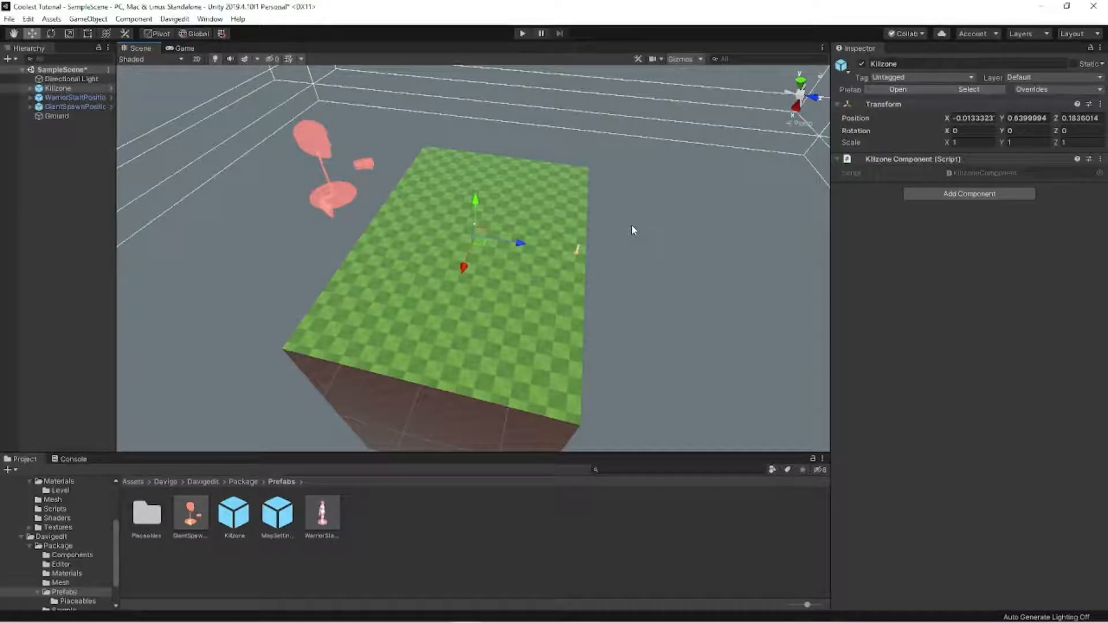
pyautogui.click(631, 230)
pyautogui.moveTo(277, 513); pyautogui.dragTo(472, 249)
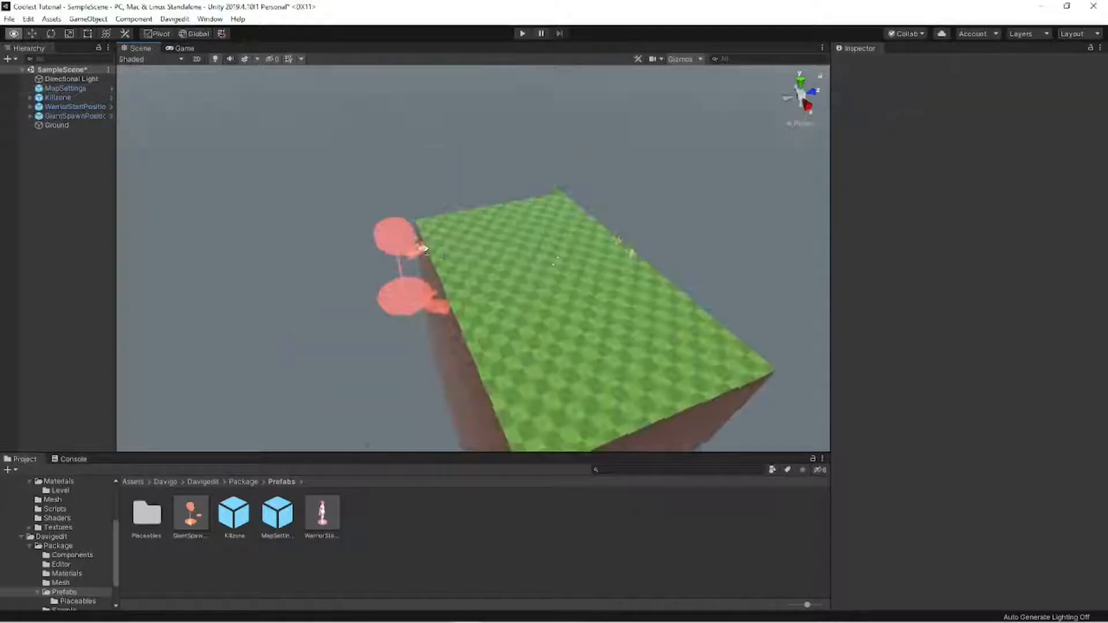
pyautogui.moveTo(427, 254)
pyautogui.mouseDown(button='right')
pyautogui.moveTo(413, 259)
pyautogui.moveTo(424, 264)
pyautogui.mouseUp(button='right')
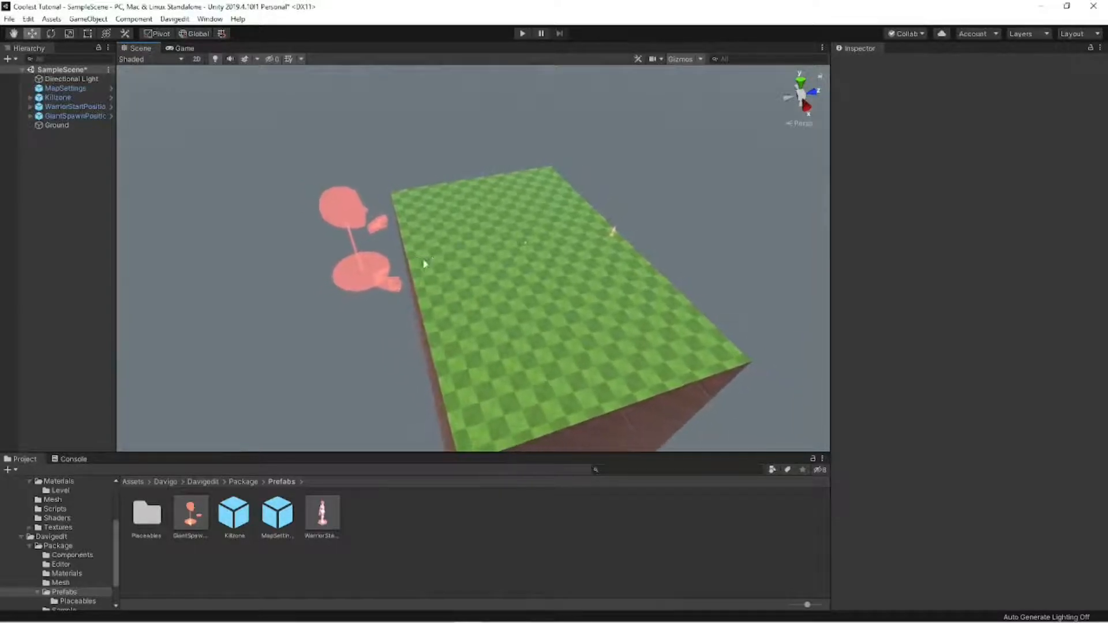
pyautogui.moveTo(488, 347); pyautogui.dragTo(471, 351, button='right')
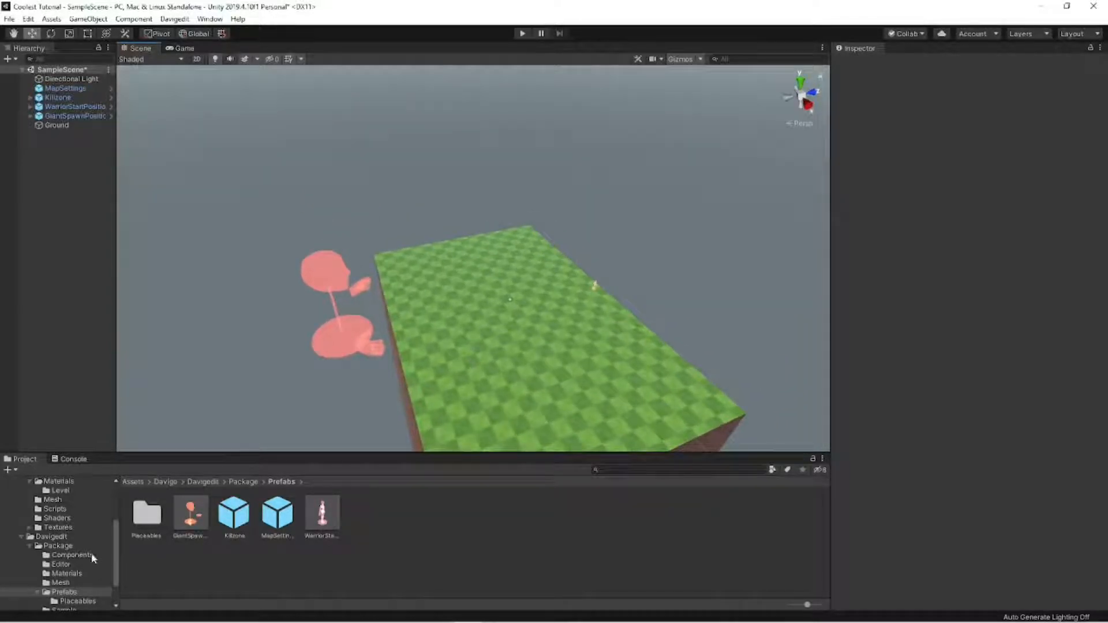
# - Browse the Materials folder and the Placeables prefab folder in the project assets
pyautogui.scroll(2, 85, 527)
pyautogui.click(72, 517)
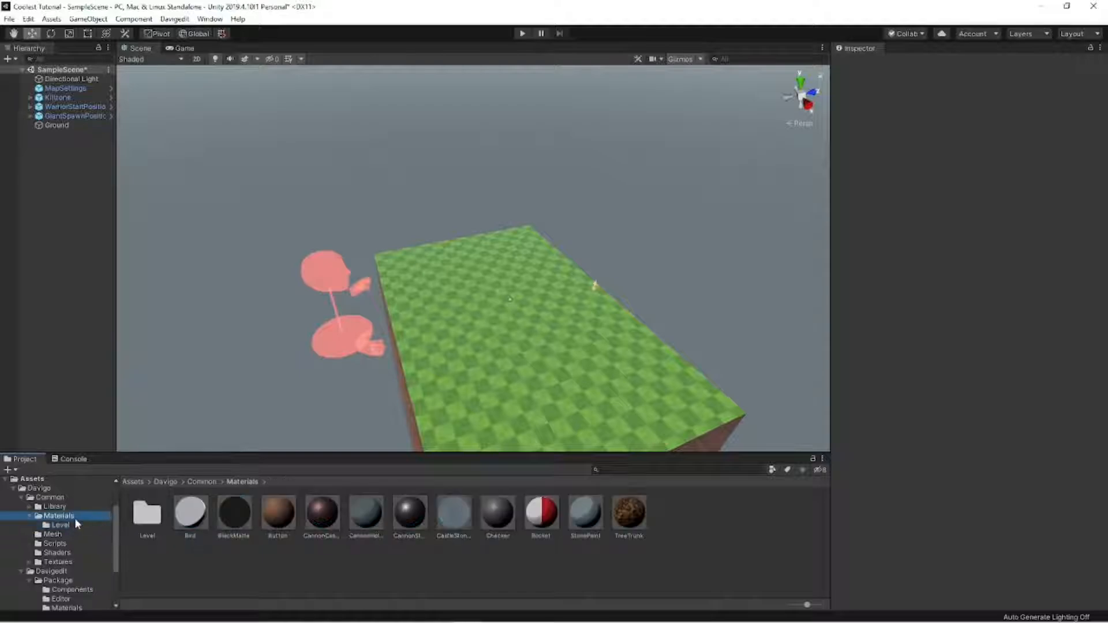
pyautogui.scroll(-3, 80, 540)
pyautogui.click(81, 566)
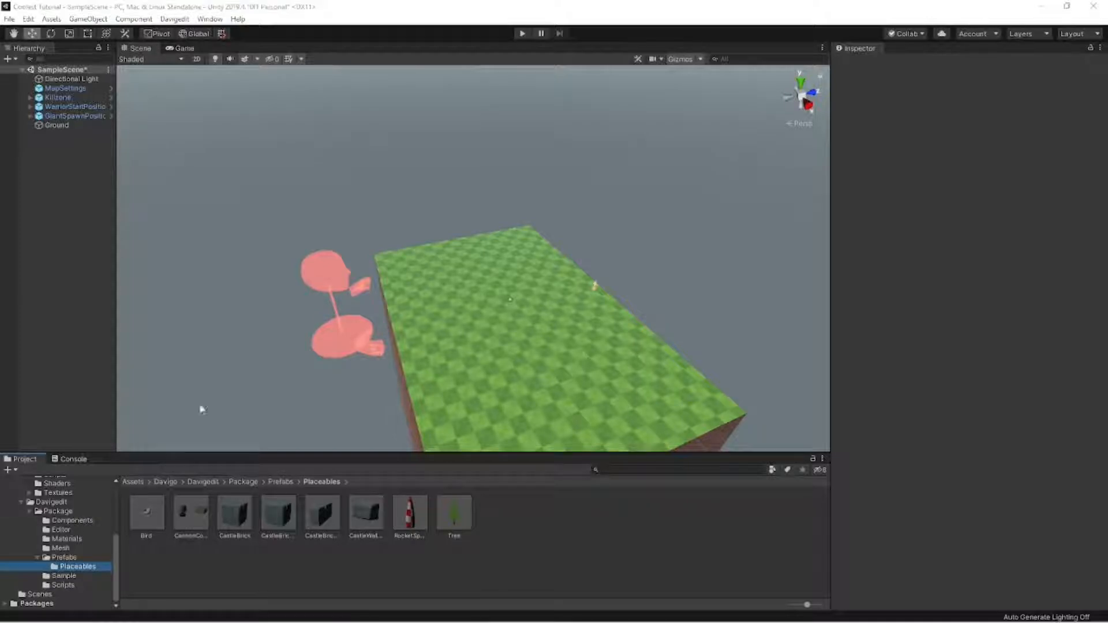
# - Duplicate the Ground block and raise the copy above the original
pyautogui.press('w')
pyautogui.moveTo(271, 263); pyautogui.dragTo(564, 300, button='right')
pyautogui.press('a')
pyautogui.press('s')
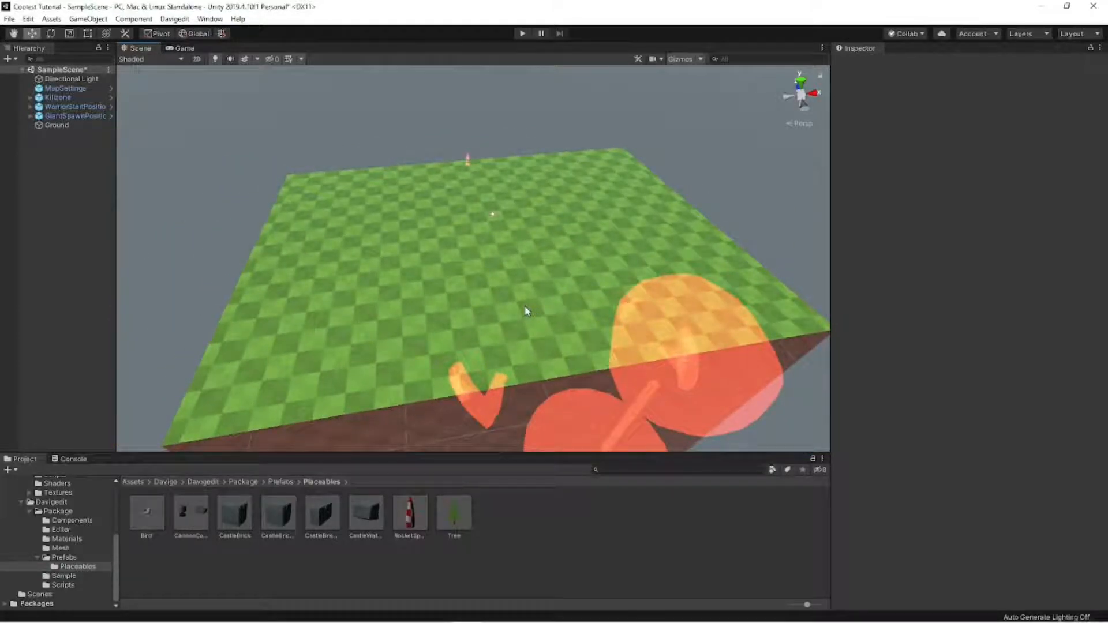
pyautogui.click(534, 319)
pyautogui.moveTo(534, 319); pyautogui.dragTo(476, 233, button='right')
pyautogui.press('a')
pyautogui.press('s')
pyautogui.press('w')
pyautogui.press('s')
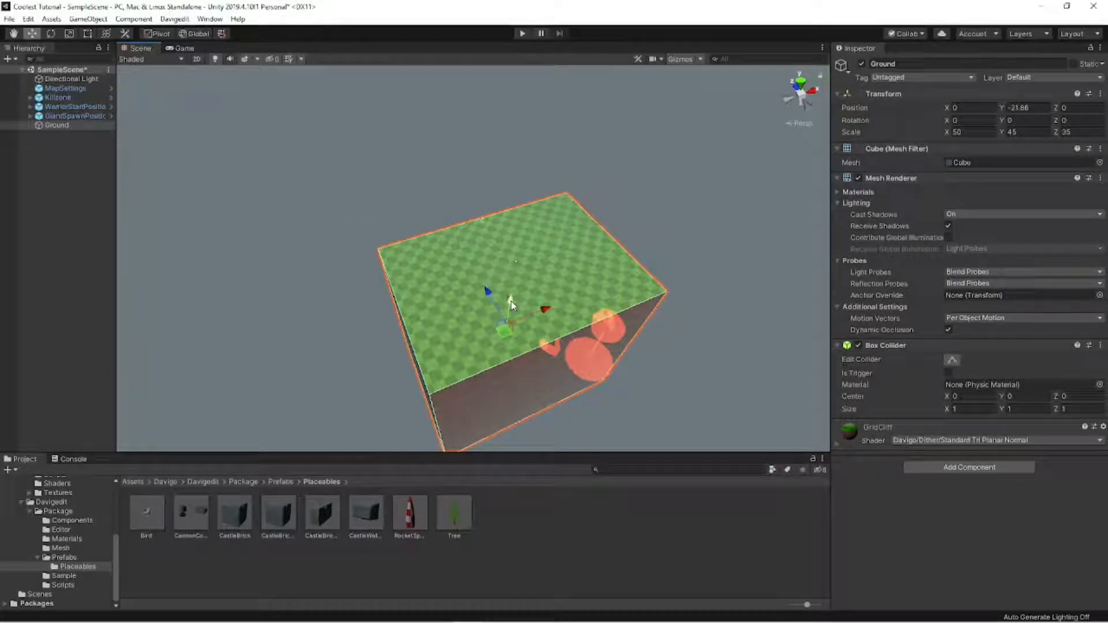
pyautogui.hotkey('ctrl', 'd')
pyautogui.moveTo(511, 306); pyautogui.dragTo(522, 254)
# - Shrink the Ground copy to a scale of about 16.6 by 2.2 by 10.7 and rotate it about -16.8 degrees around Y
pyautogui.press('r')
pyautogui.press('w')
pyautogui.press('e')
pyautogui.moveTo(513, 298); pyautogui.dragTo(517, 286)
pyautogui.press('r')
pyautogui.moveTo(546, 243); pyautogui.dragTo(511, 259)
pyautogui.moveTo(531, 253); pyautogui.dragTo(520, 270)
# - Position the Ground copy on the grass as a raised slab at about X -12.85, Y 2.2, Z 6.54
pyautogui.press('w')
pyautogui.moveTo(519, 270); pyautogui.dragTo(501, 276, button='right')
pyautogui.moveTo(626, 267); pyautogui.dragTo(468, 247)
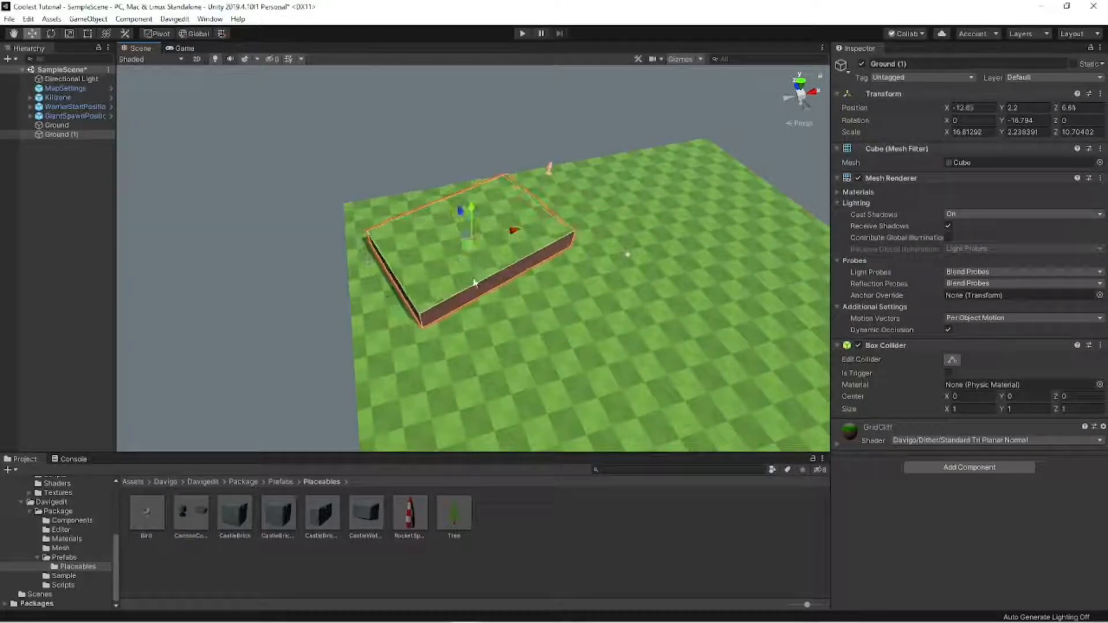
pyautogui.moveTo(474, 283); pyautogui.dragTo(474, 244, button='right')
# - Apply the GridStone material from the Materials Level folder to the raised slab
pyautogui.scroll(1, 74, 510)
pyautogui.click(81, 491)
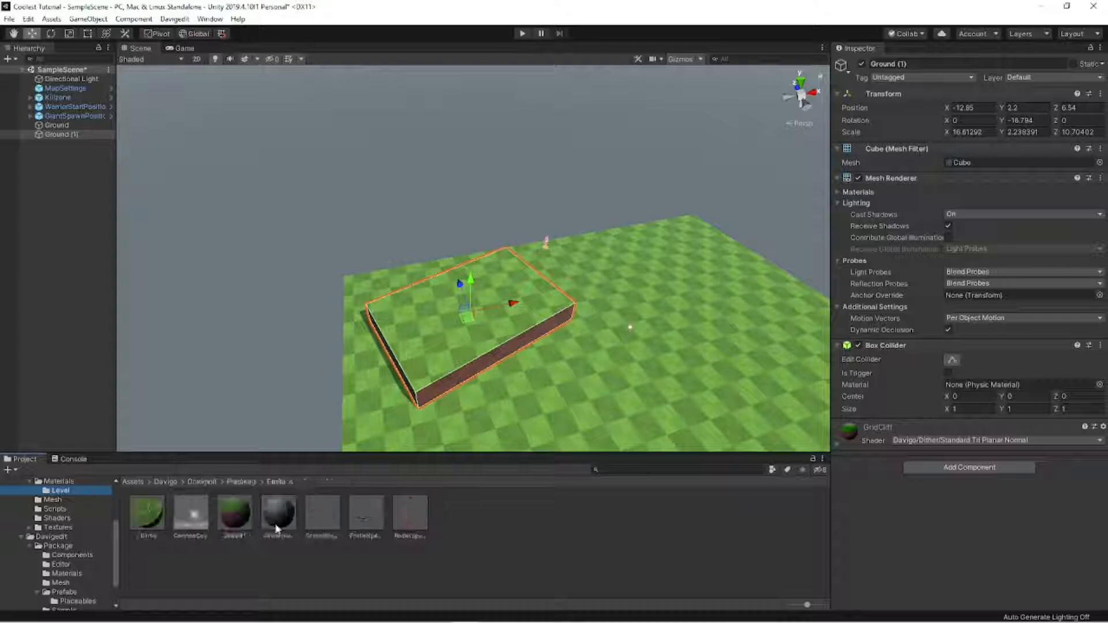
pyautogui.moveTo(275, 526); pyautogui.dragTo(445, 386)
# - Enlarge the stone slab to a scale of about 18.8 by 2.5 by 12.1 and lower it to about Y 0.32
pyautogui.press('r')
pyautogui.moveTo(452, 353); pyautogui.dragTo(491, 342, button='right')
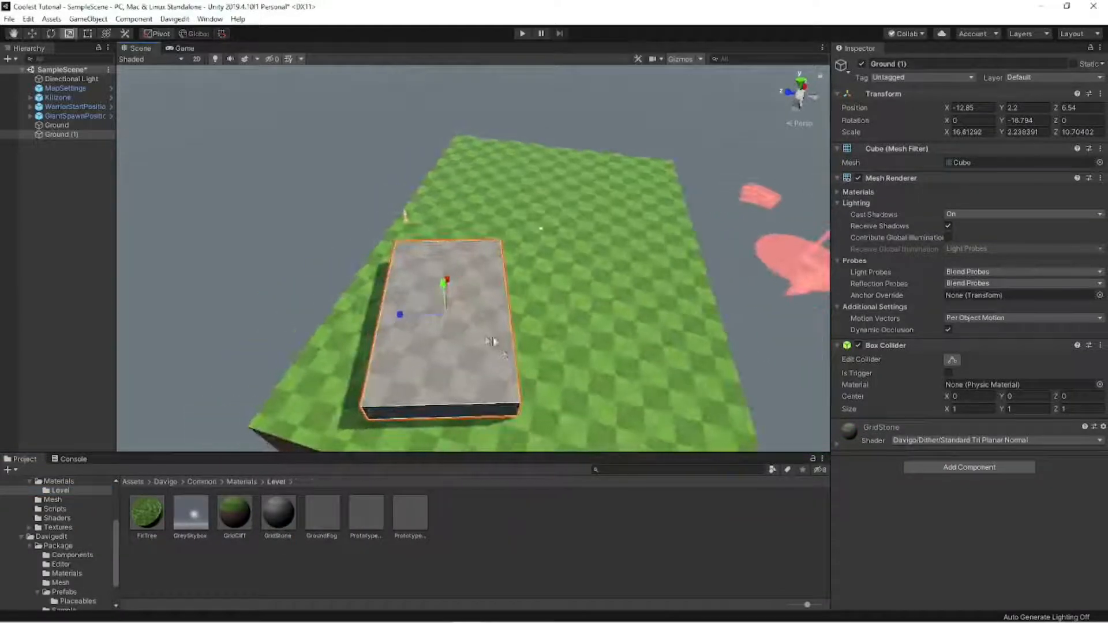
pyautogui.press('w')
pyautogui.moveTo(447, 321); pyautogui.dragTo(442, 306)
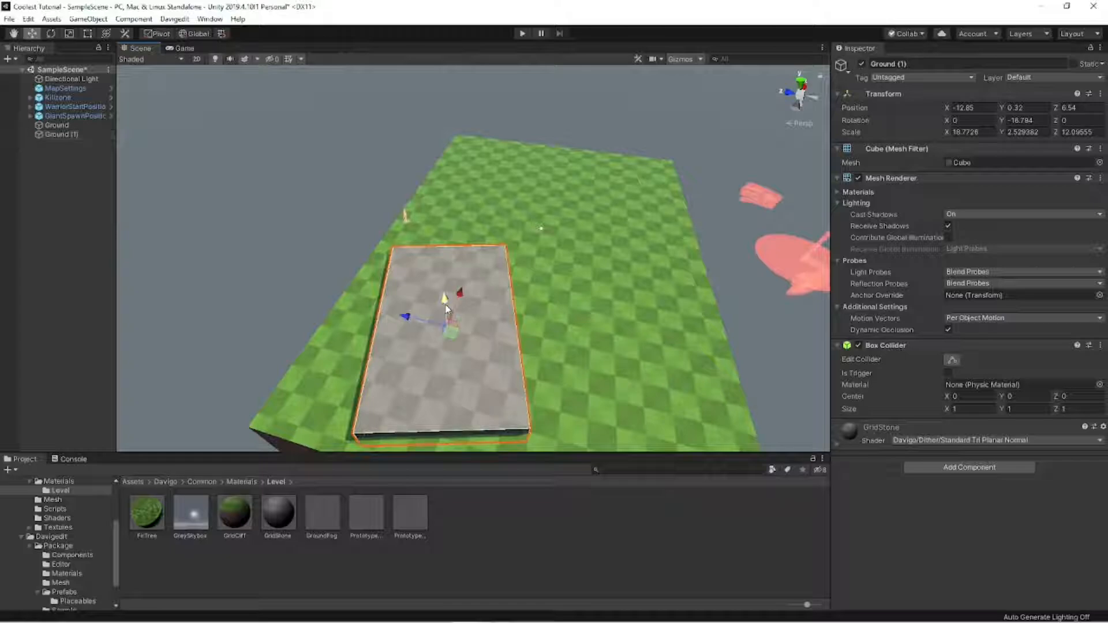
# - Duplicate the raised stone slab and stack the copy above it, turned at an angle to the lower slab
pyautogui.hotkey('ctrl', 'd')
pyautogui.moveTo(457, 343); pyautogui.dragTo(445, 363)
pyautogui.press('e')
pyautogui.press('w')
pyautogui.moveTo(415, 317); pyautogui.dragTo(518, 292)
pyautogui.click(434, 247)
pyautogui.press('w')
pyautogui.moveTo(518, 290); pyautogui.dragTo(493, 262, button='right')
pyautogui.click(494, 265)
pyautogui.click(523, 248)
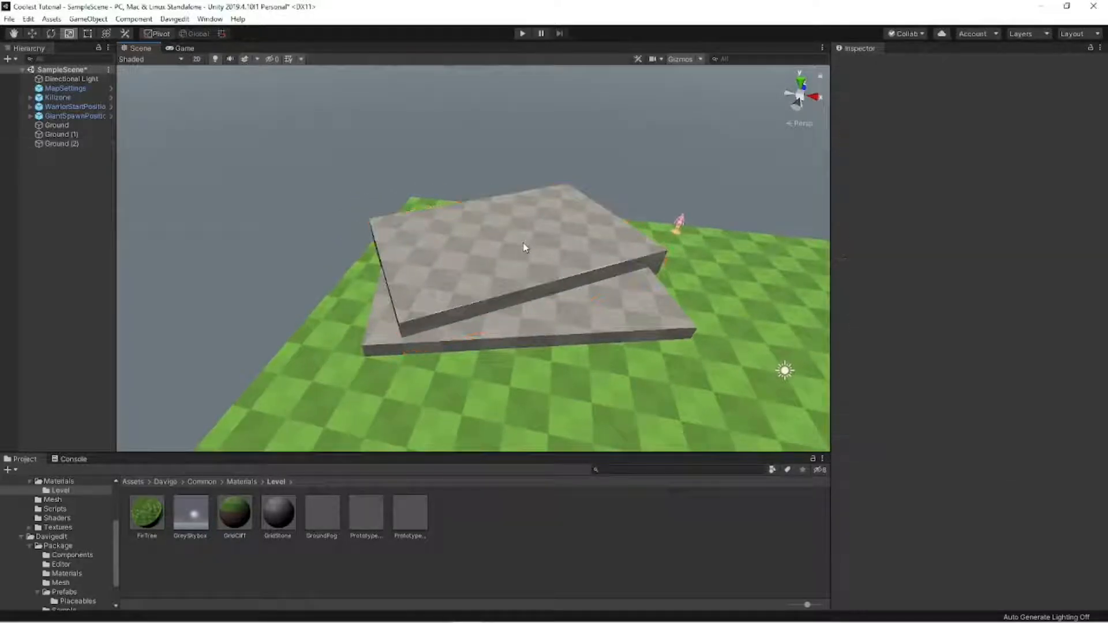
# - Adjust the placement of the upper stone slab over the lower one
pyautogui.click(527, 246)
pyautogui.moveTo(535, 242); pyautogui.dragTo(504, 257)
pyautogui.press('w')
pyautogui.press('e')
pyautogui.press('w')
pyautogui.click(522, 172)
pyautogui.press('s')
pyautogui.moveTo(521, 172); pyautogui.dragTo(470, 290, button='right')
# - Duplicate the stone slab once more and arrange the three slabs as overlapping, angled steps
pyautogui.click(440, 241)
pyautogui.hotkey('ctrl', 'd')
pyautogui.moveTo(441, 241)
pyautogui.mouseDown()
pyautogui.moveTo(430, 243)
pyautogui.moveTo(439, 237)
pyautogui.mouseUp()
pyautogui.press('e')
pyautogui.press('w')
pyautogui.moveTo(455, 285); pyautogui.dragTo(483, 296)
pyautogui.press('w')
pyautogui.press('r')
pyautogui.click(477, 276)
pyautogui.click(487, 277)
pyautogui.press('w')
pyautogui.press('e')
pyautogui.press('w')
pyautogui.press('w')
pyautogui.moveTo(483, 296); pyautogui.dragTo(658, 242, button='right')
pyautogui.click(482, 230)
# - Place a Tree from the Davigedit Placeables prefabs on the grass at about X 17.28, Z 10.67 and raise it to Y 1.07
pyautogui.click(55, 482)
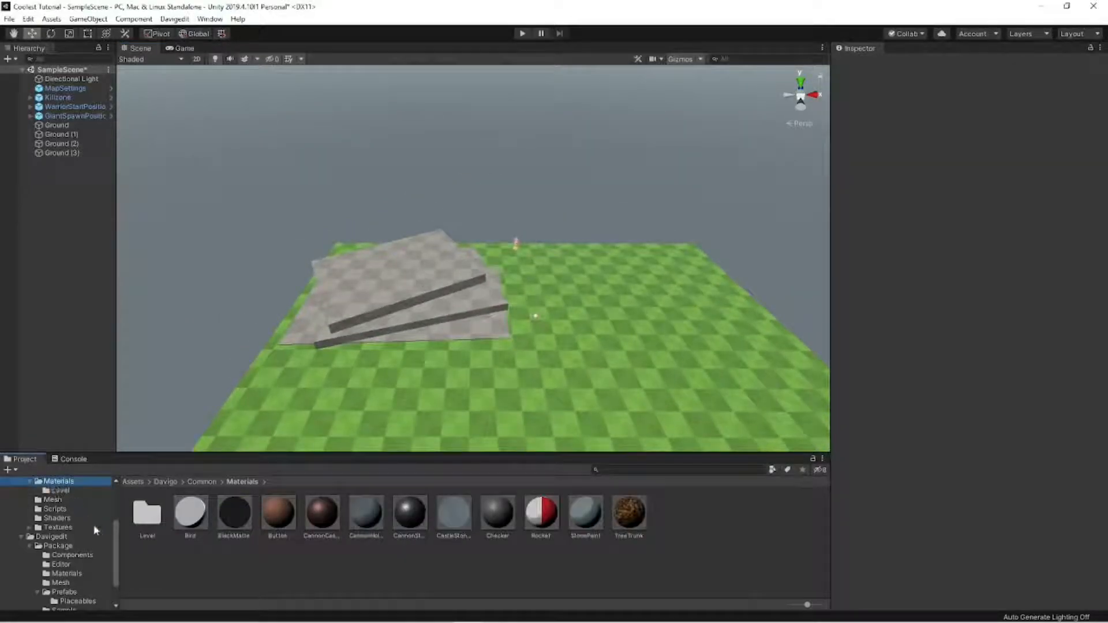
pyautogui.scroll(-2, 96, 530)
pyautogui.click(86, 565)
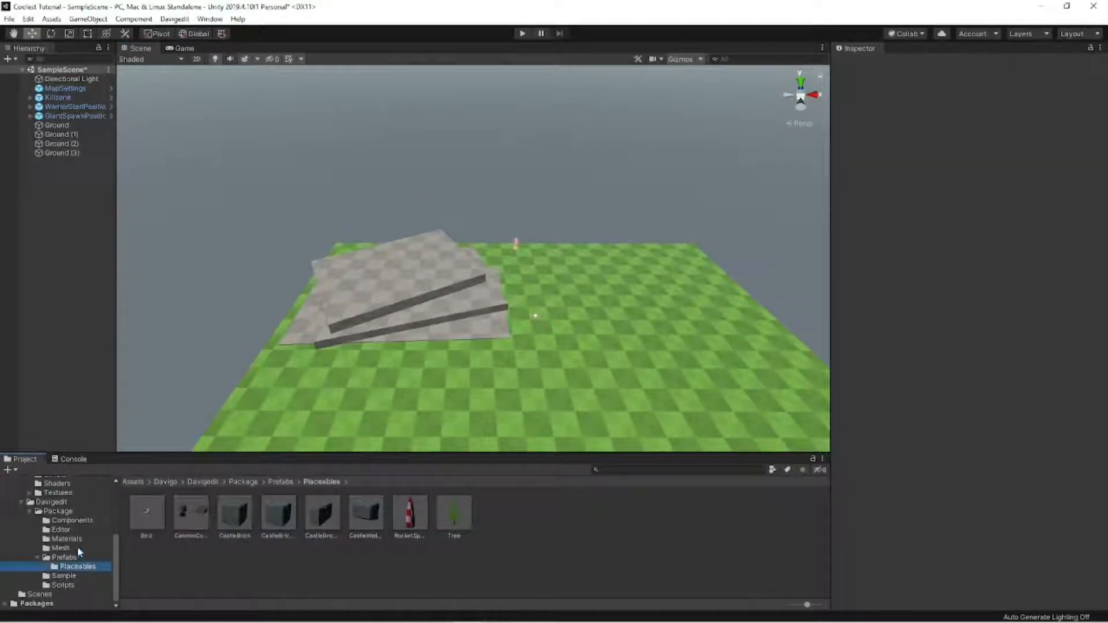
pyautogui.moveTo(323, 326); pyautogui.dragTo(742, 403, button='right')
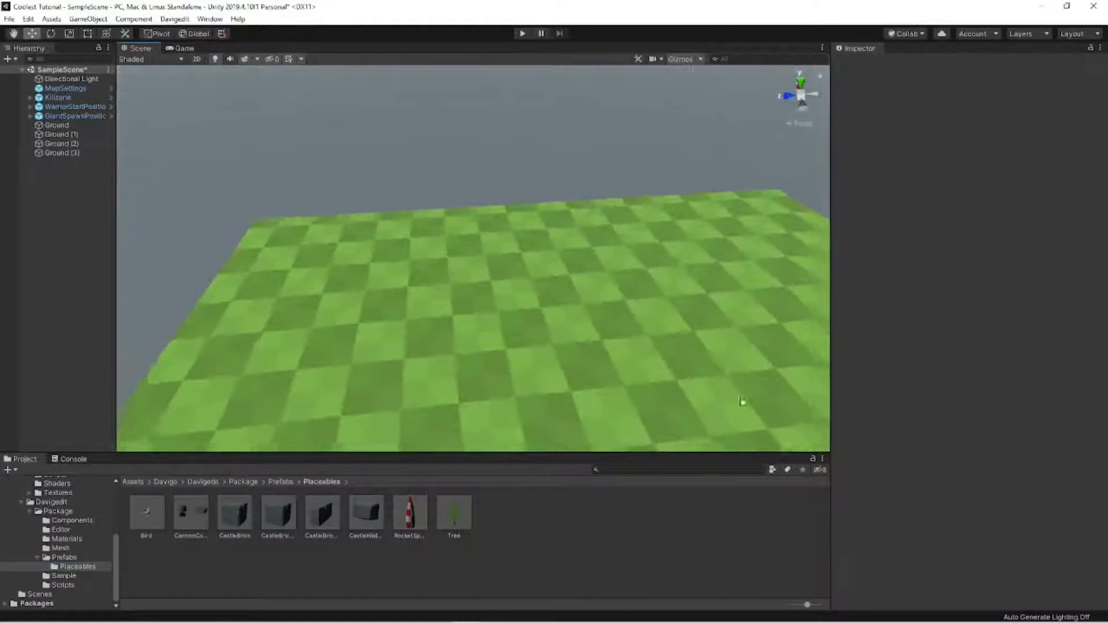
pyautogui.moveTo(454, 512); pyautogui.dragTo(369, 310)
pyautogui.press('w')
pyautogui.moveTo(369, 310); pyautogui.dragTo(641, 113, button='right')
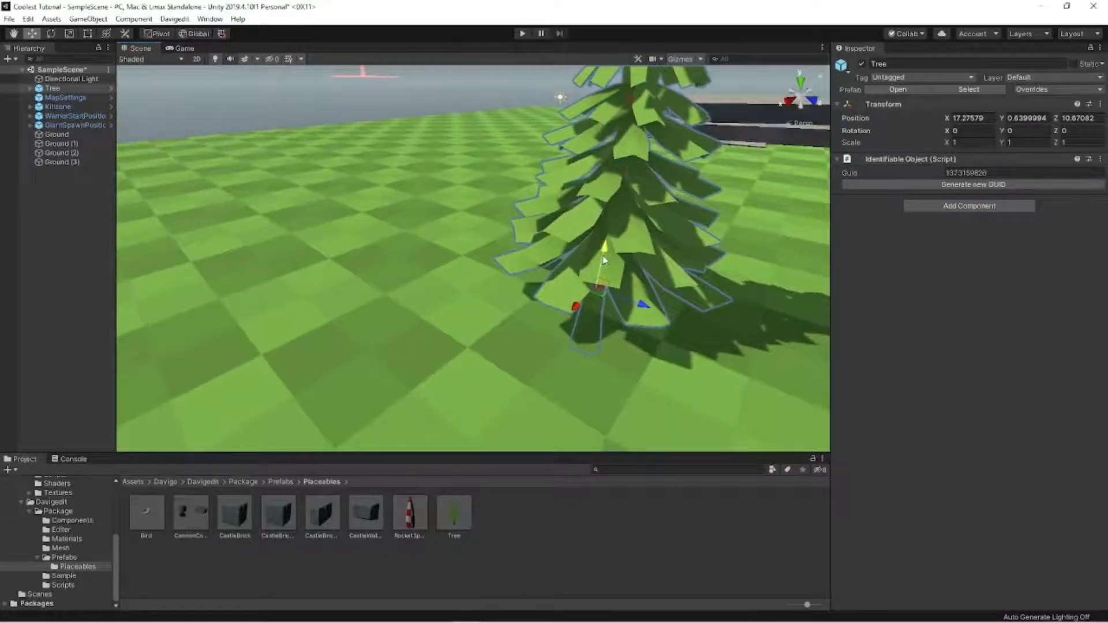
pyautogui.moveTo(598, 275); pyautogui.dragTo(603, 241)
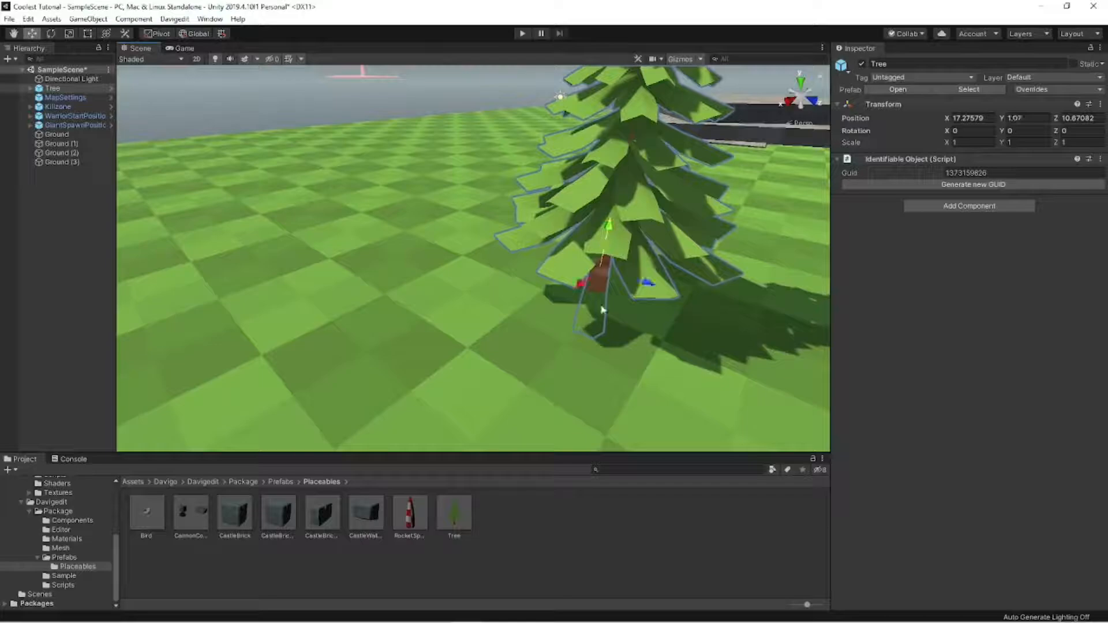
pyautogui.moveTo(587, 319); pyautogui.dragTo(285, 349, button='right')
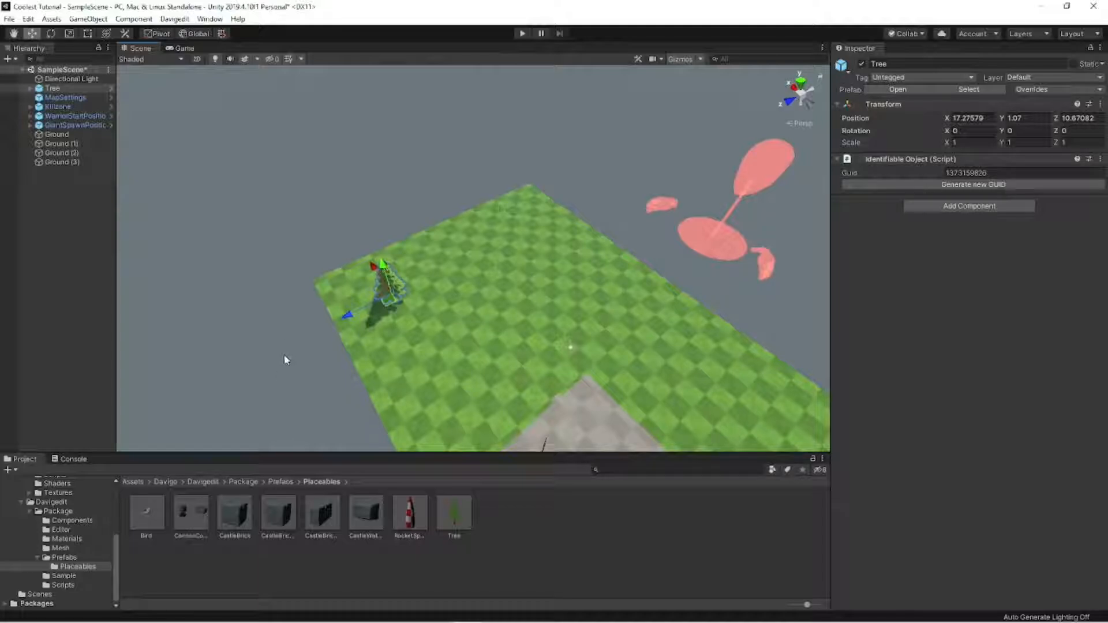
# - Duplicate the tree six times, scatter the copies over the open grass, and place the original at about X 6.03, Z 6.92
pyautogui.press('w')
pyautogui.moveTo(349, 315); pyautogui.dragTo(374, 321, button='right')
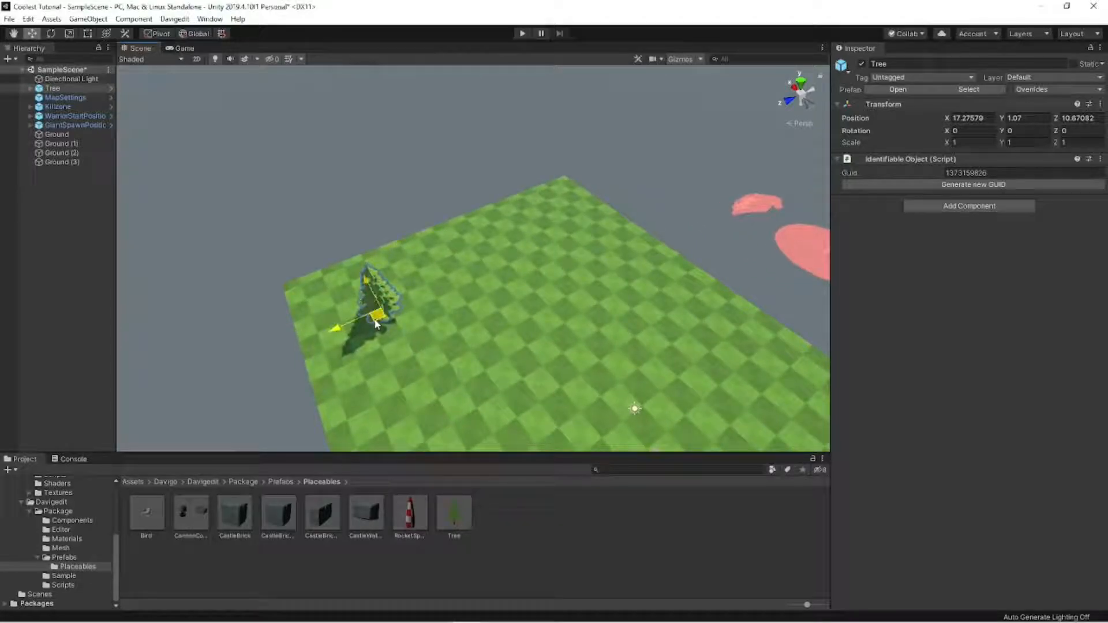
pyautogui.moveTo(375, 321); pyautogui.dragTo(458, 428)
pyautogui.hotkey('ctrl', 'd')
pyautogui.hotkey('ctrl', 'd')
pyautogui.hotkey('ctrl', 'd')
pyautogui.hotkey('ctrl', 'd')
# - Make five more copies of the tree and spread them around the stone slabs and the remaining grass
pyautogui.hotkey('ctrl', 'd')
pyautogui.moveTo(459, 428); pyautogui.dragTo(640, 447, button='right')
pyautogui.press('s')
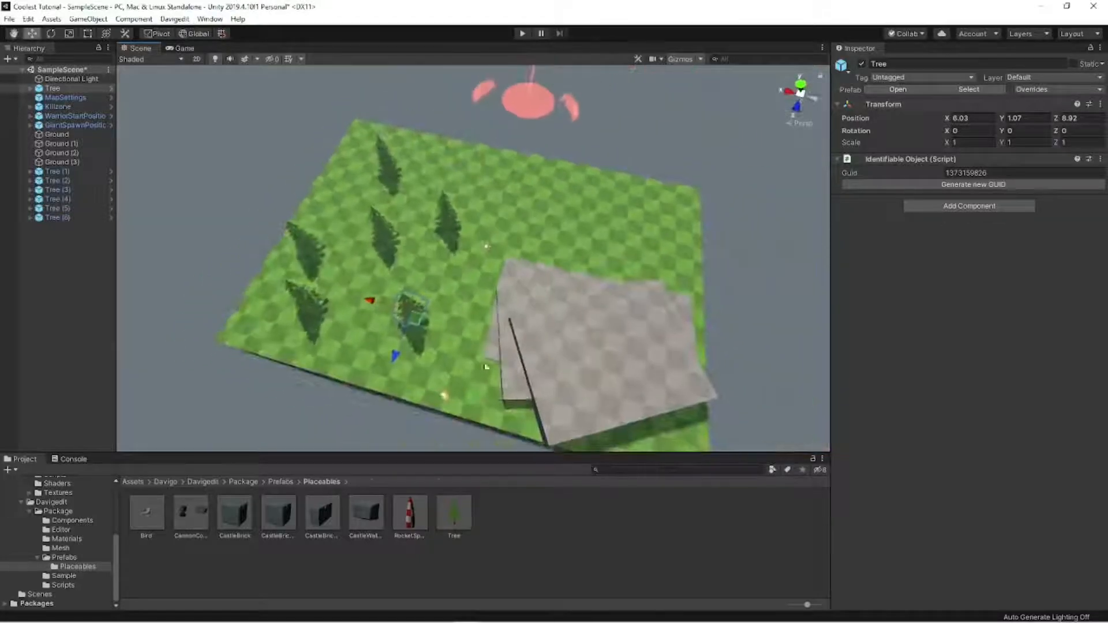
pyautogui.hotkey('ctrl', 'd')
pyautogui.moveTo(418, 326); pyautogui.dragTo(687, 440)
pyautogui.hotkey('ctrl', 'd')
pyautogui.hotkey('ctrl', 'd')
pyautogui.hotkey('ctrl', 'd')
pyautogui.hotkey('ctrl', 'd')
pyautogui.moveTo(681, 429); pyautogui.dragTo(363, 294, button='right')
# - Scale Tree (10) beside the stone slabs to about 1.14 and position it at about X -15.72, Z -4.83
pyautogui.click(722, 334)
pyautogui.press('s')
pyautogui.press('w')
pyautogui.press('d')
pyautogui.click(324, 296)
pyautogui.press('r')
pyautogui.moveTo(364, 293)
pyautogui.mouseDown()
pyautogui.moveTo(387, 291)
pyautogui.moveTo(363, 301)
pyautogui.mouseUp()
pyautogui.press('w')
pyautogui.click(359, 288)
pyautogui.press('r')
pyautogui.click(358, 288)
pyautogui.press('w')
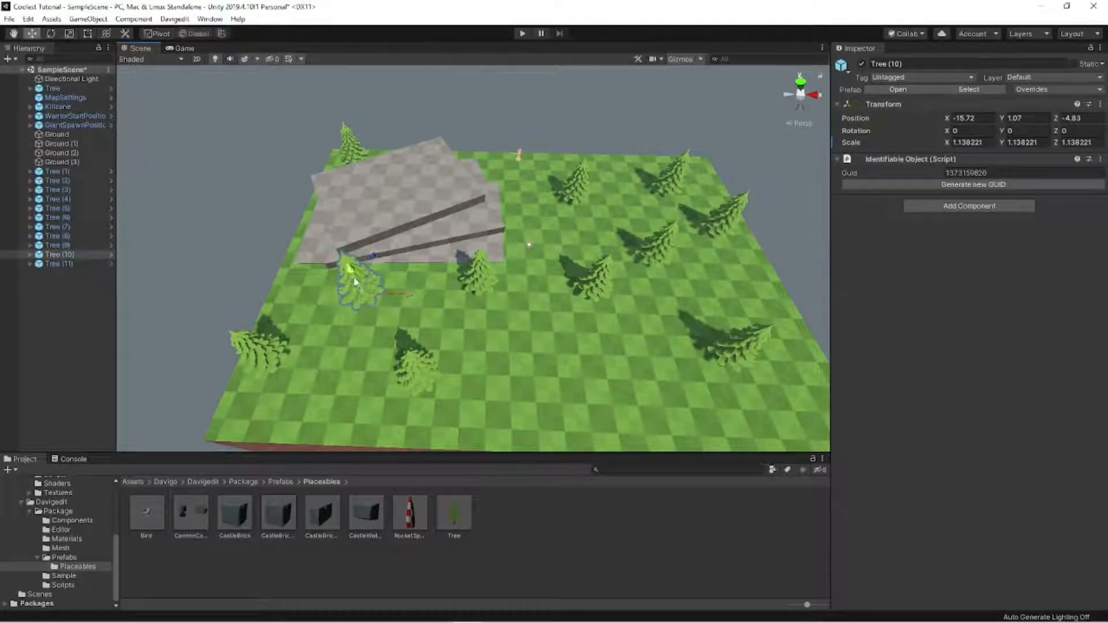
pyautogui.click(383, 198)
pyautogui.moveTo(354, 282); pyautogui.dragTo(689, 310, button='right')
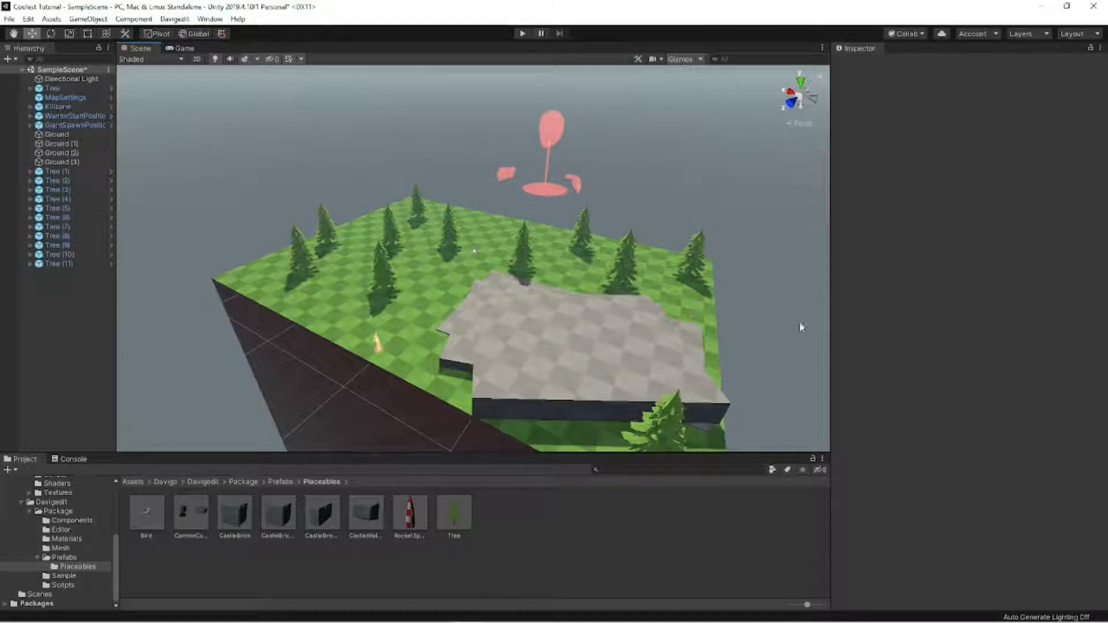
# - Move WarriorStartPosition from the edge of the grass to the open area between the trees away from the stone slabs
pyautogui.moveTo(438, 264); pyautogui.dragTo(572, 302, button='right')
pyautogui.press('w')
pyautogui.click(525, 337)
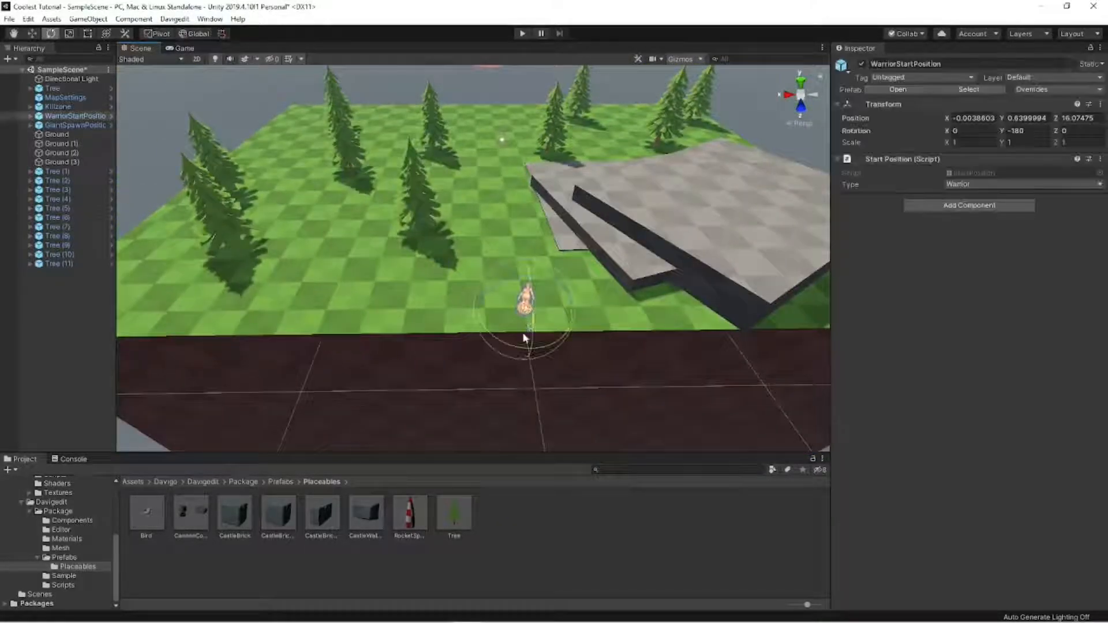
pyautogui.moveTo(526, 338); pyautogui.dragTo(249, 184)
pyautogui.press('w')
pyautogui.moveTo(164, 204)
pyautogui.keyDown('alt'); pyautogui.mouseDown()
pyautogui.moveTo(383, 223)
pyautogui.moveTo(562, 183)
pyautogui.mouseUp(); pyautogui.keyUp('alt')
pyautogui.click(616, 161)
pyautogui.click(406, 303)
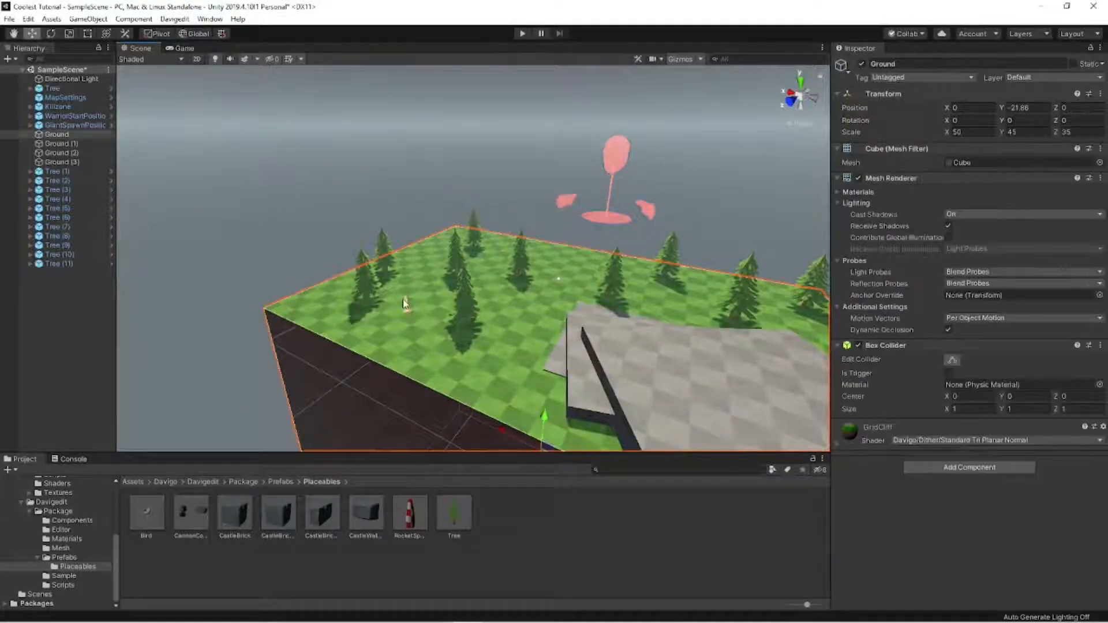
pyautogui.click(309, 224)
pyautogui.moveTo(309, 223)
pyautogui.keyDown('alt'); pyautogui.mouseDown()
pyautogui.moveTo(363, 237)
pyautogui.moveTo(384, 256)
pyautogui.moveTo(626, 285)
pyautogui.mouseUp(); pyautogui.keyUp('alt')
pyautogui.press('a')
pyautogui.moveTo(625, 285); pyautogui.dragTo(626, 233, button='right')
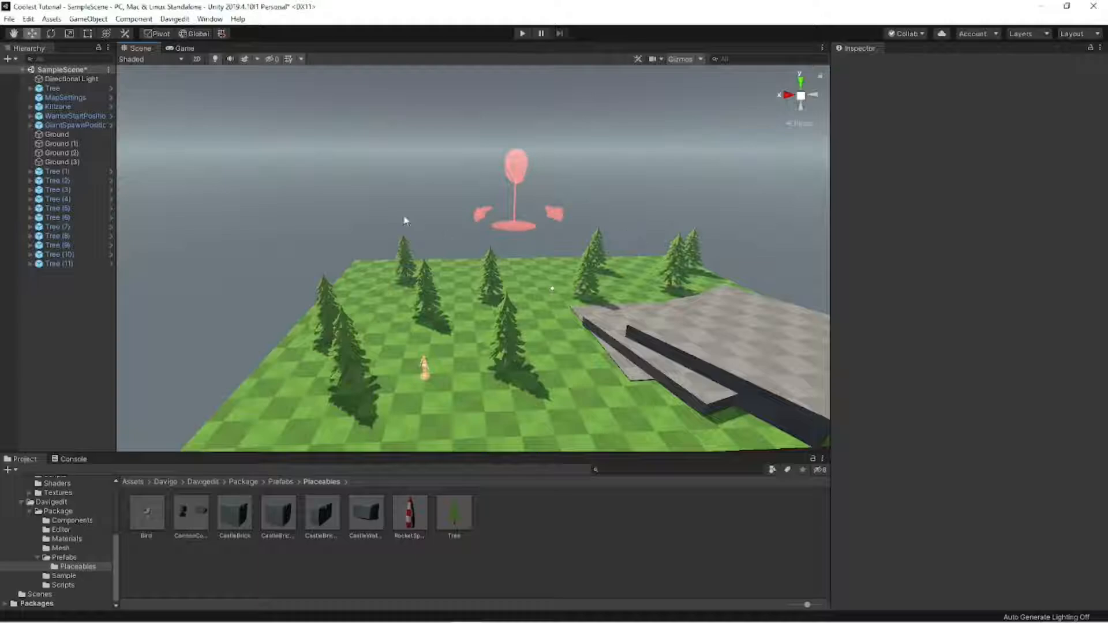
pyautogui.click(482, 313)
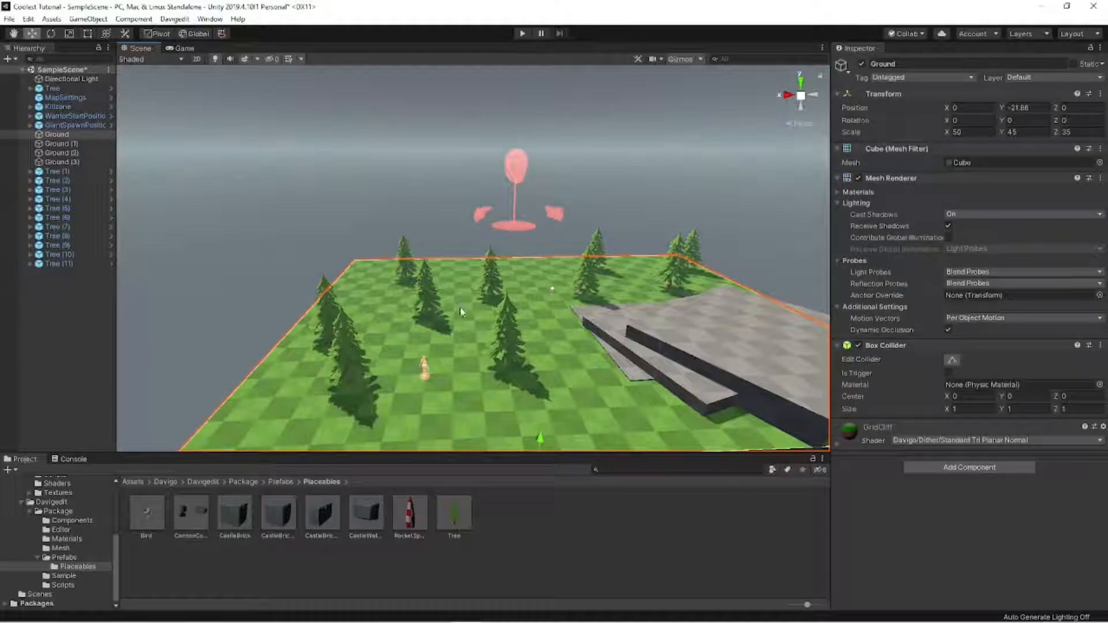
pyautogui.click(953, 470)
pyautogui.click(734, 256)
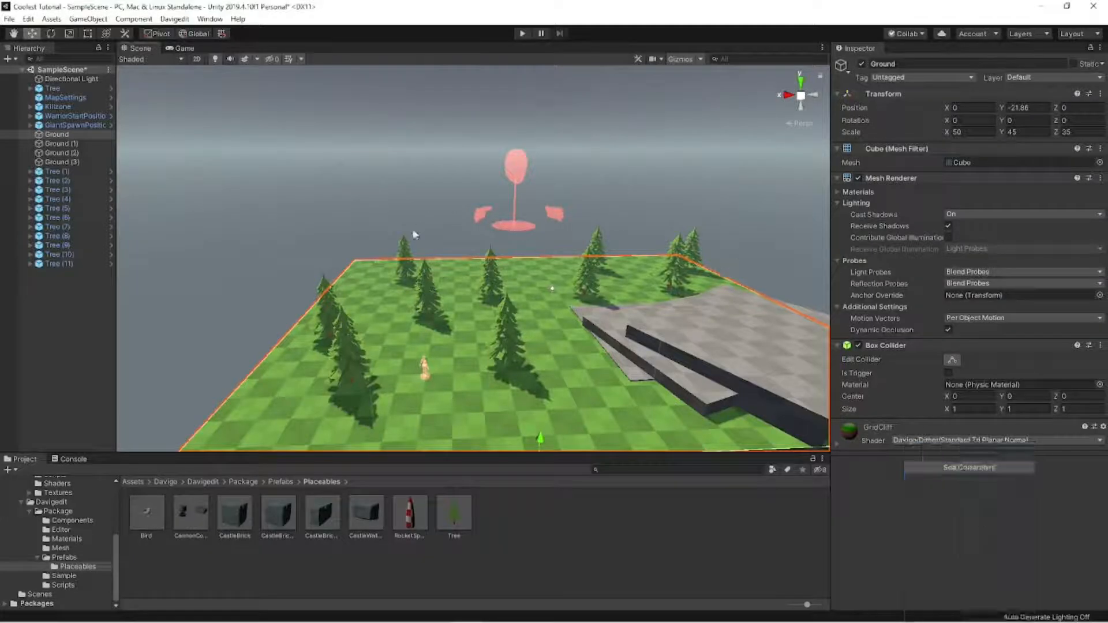
pyautogui.keyDown('alt'); pyautogui.moveTo(449, 279); pyautogui.dragTo(527, 261); pyautogui.keyUp('alt')
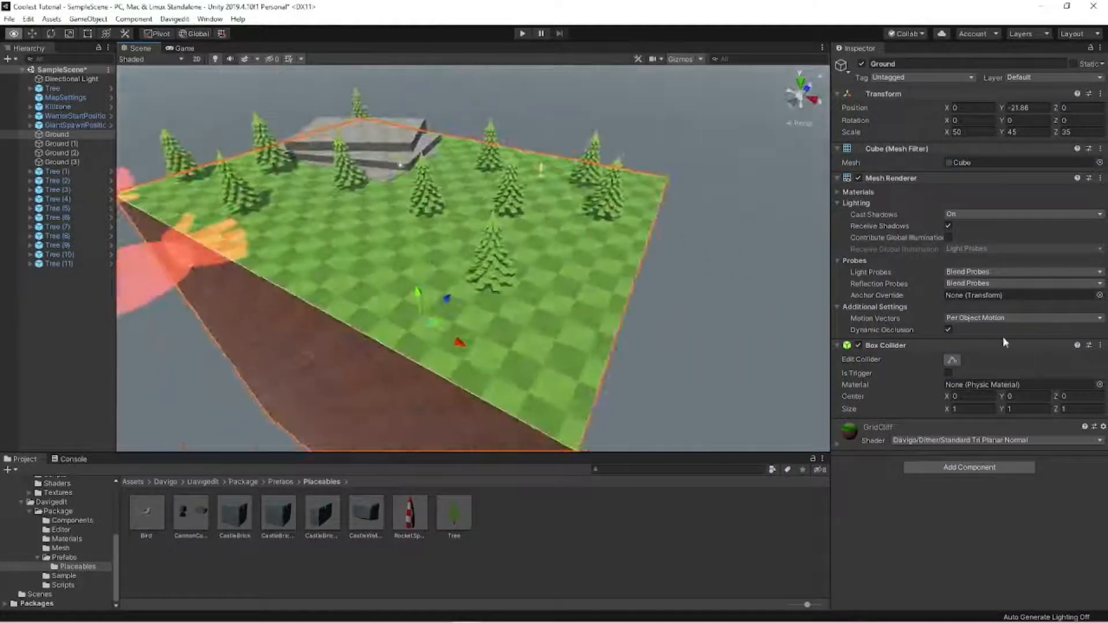
pyautogui.keyDown('shift'); pyautogui.click(385, 143); pyautogui.keyUp('shift')
pyautogui.keyDown('shift'); pyautogui.click(386, 160); pyautogui.keyUp('shift')
pyautogui.keyDown('shift'); pyautogui.click(386, 175); pyautogui.keyUp('shift')
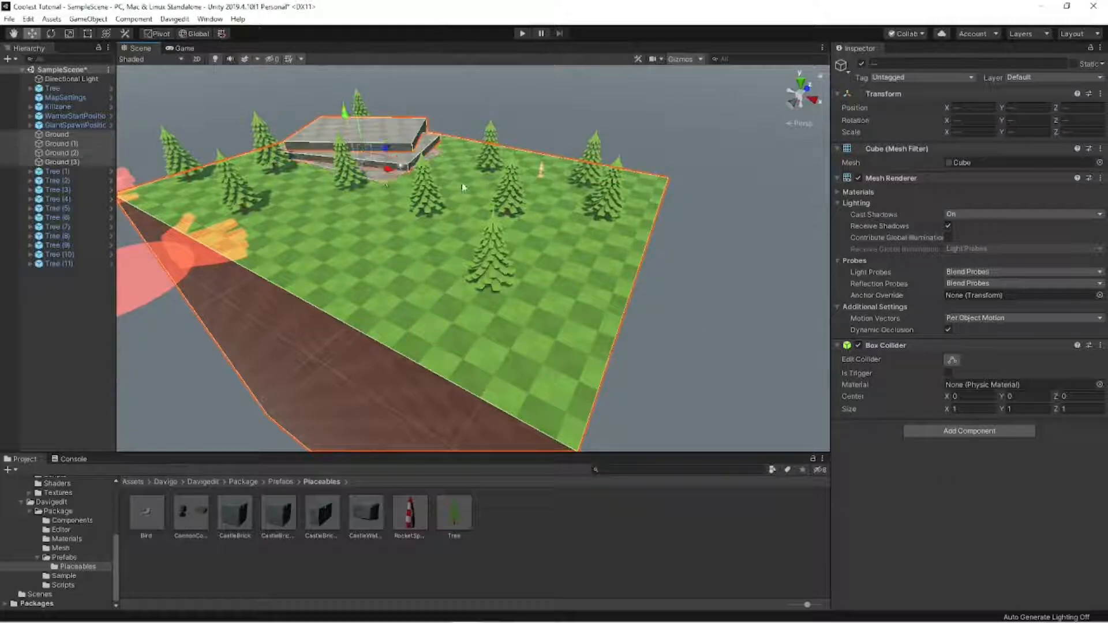
# - Add the Impactable Component to Ground and the three stone slabs together
pyautogui.click(394, 202)
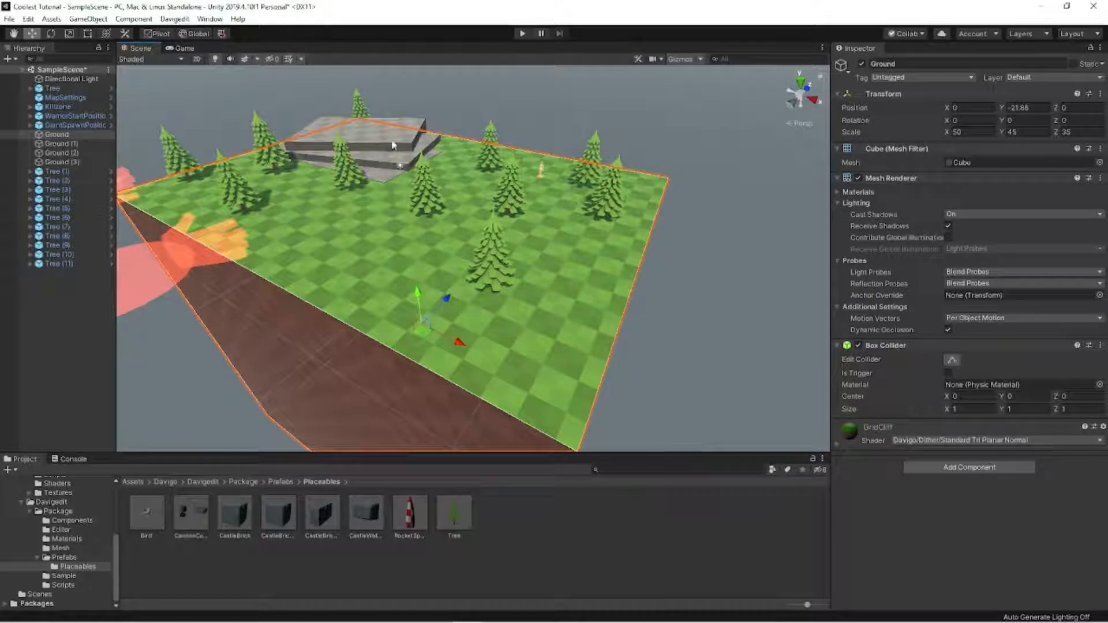
pyautogui.keyDown('shift'); pyautogui.click(395, 139); pyautogui.keyUp('shift')
pyautogui.keyDown('shift'); pyautogui.click(393, 162); pyautogui.keyUp('shift')
pyautogui.keyDown('shift'); pyautogui.click(381, 177); pyautogui.keyUp('shift')
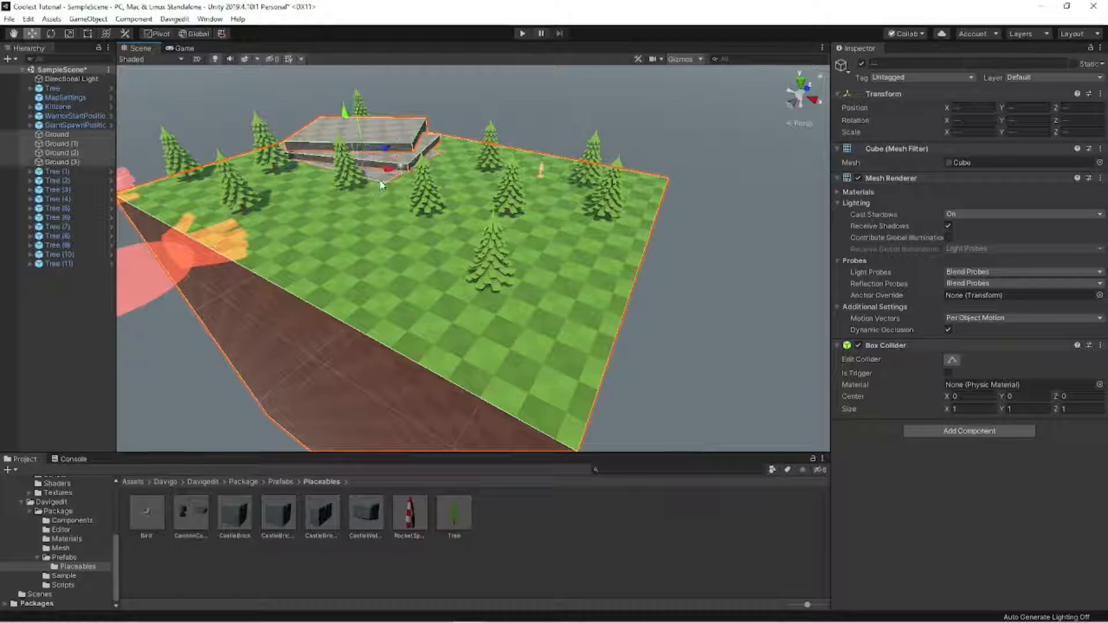
pyautogui.moveTo(448, 248); pyautogui.dragTo(438, 225, button='right')
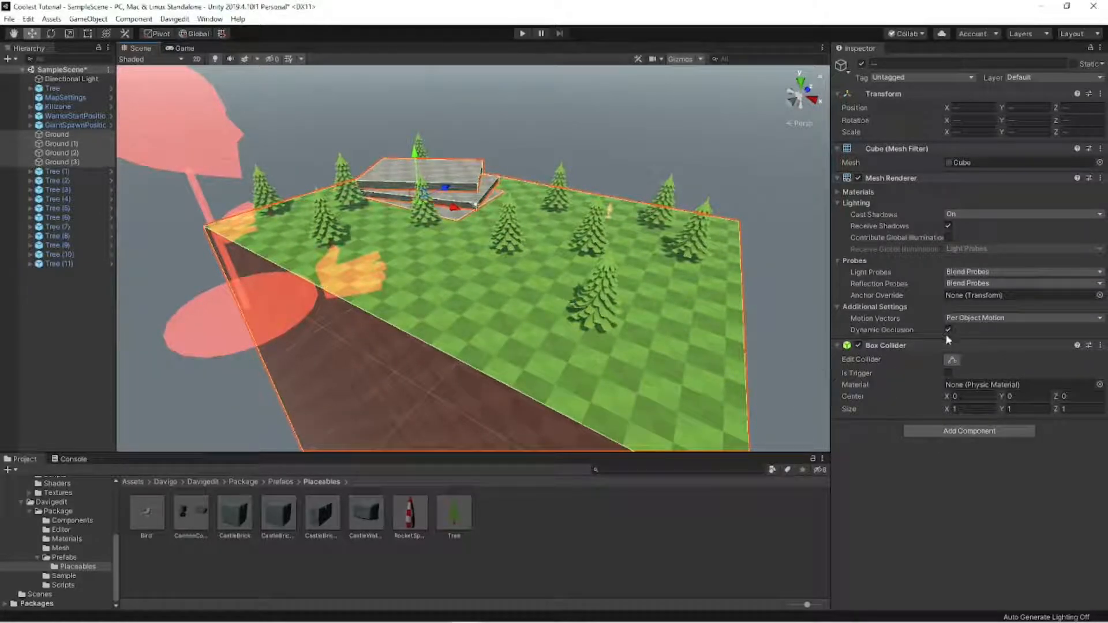
pyautogui.click(985, 434)
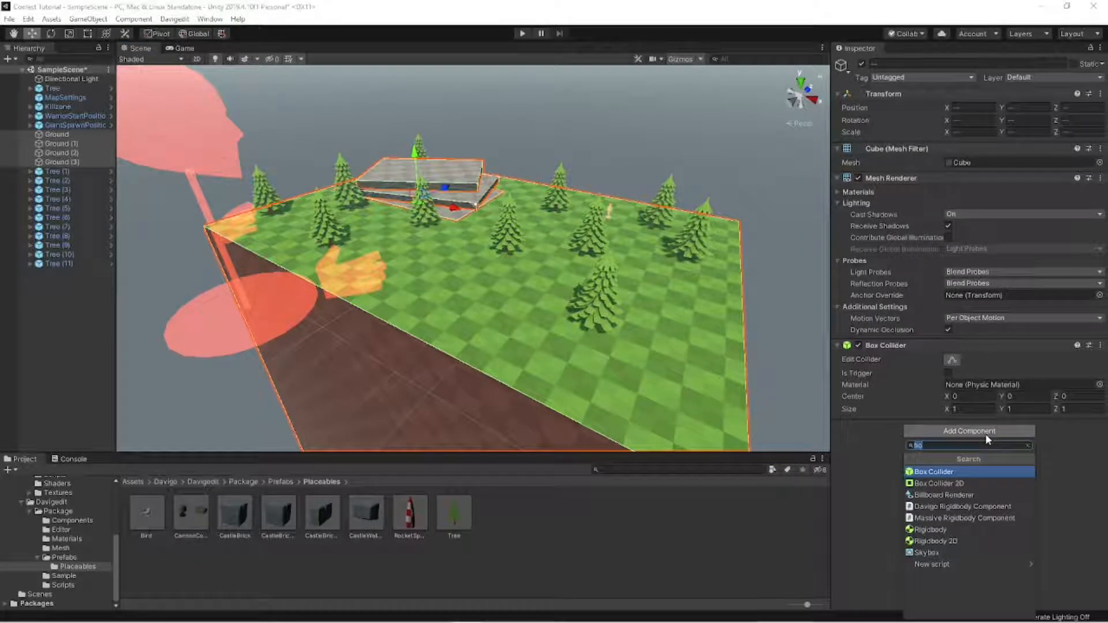
pyautogui.write('imp')
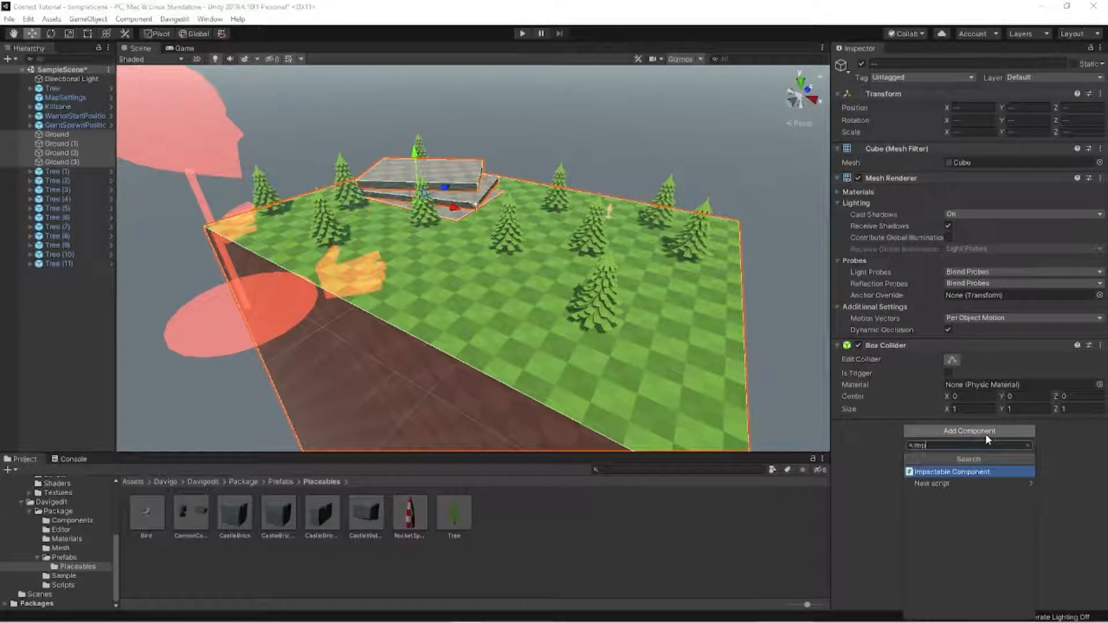
pyautogui.click(976, 473)
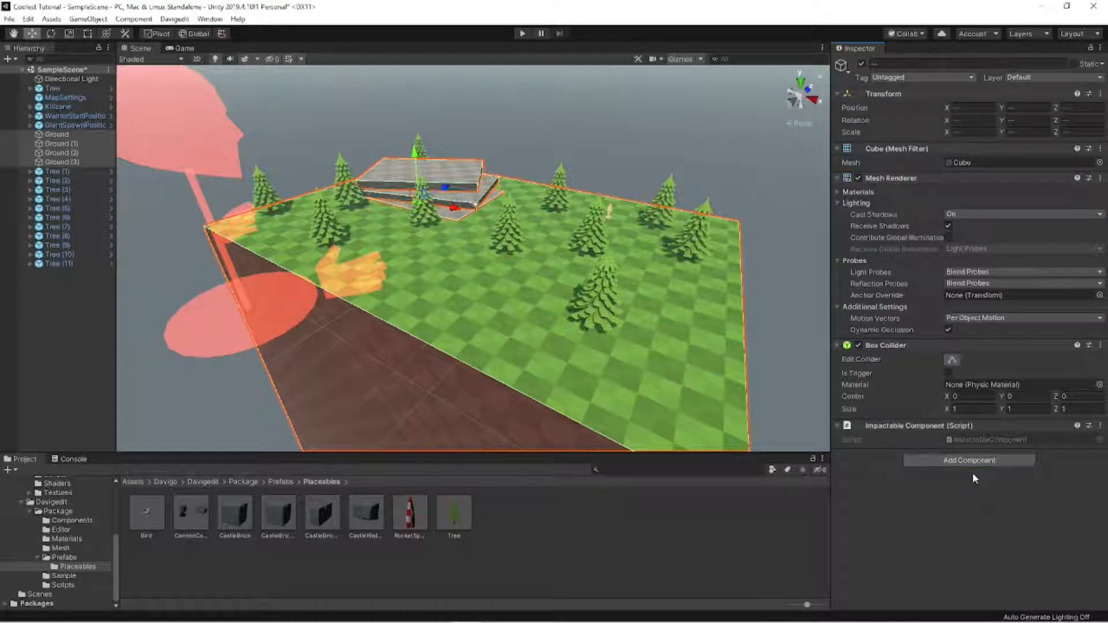
pyautogui.click(616, 170)
pyautogui.moveTo(616, 171); pyautogui.dragTo(470, 214, button='right')
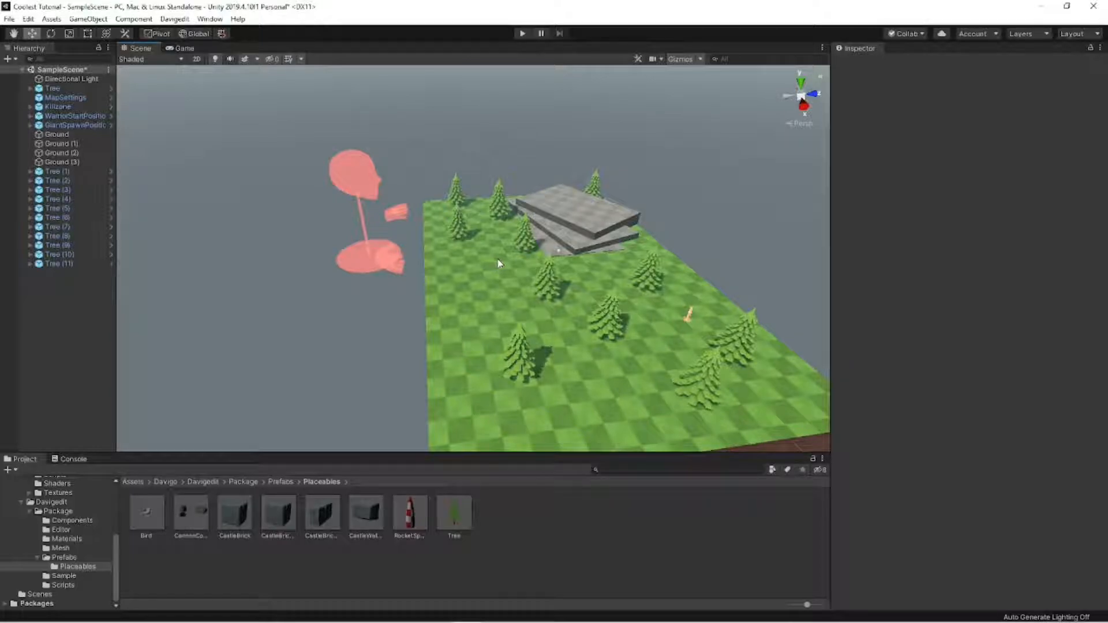
pyautogui.click(549, 245)
pyautogui.click(586, 225)
pyautogui.click(673, 198)
pyautogui.moveTo(672, 198); pyautogui.dragTo(483, 211, button='right')
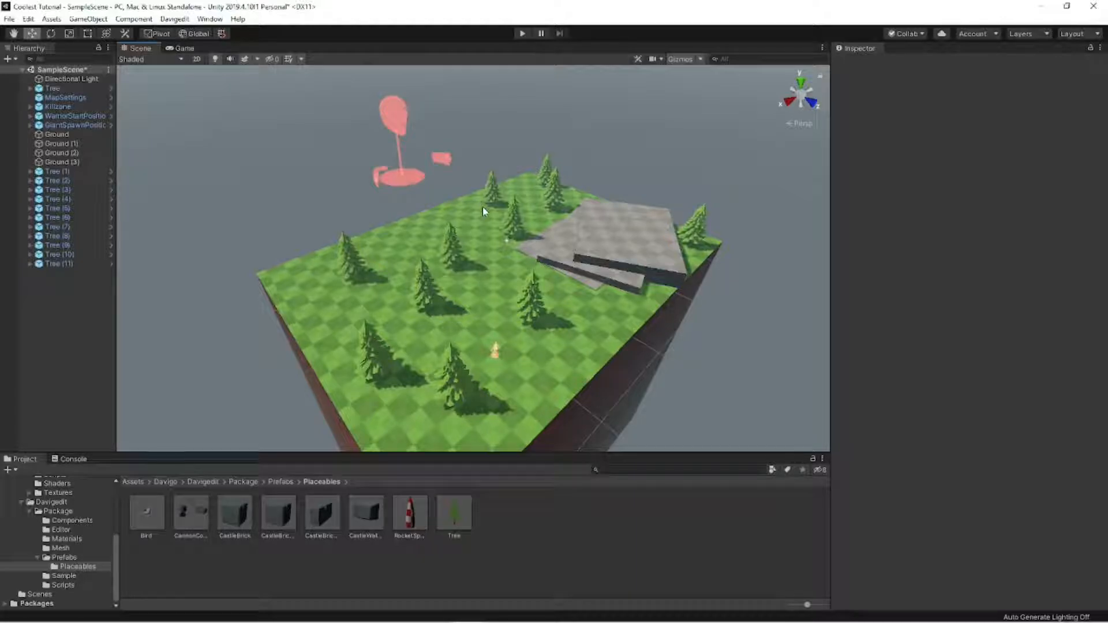
pyautogui.hotkey('alt', 'Tab')
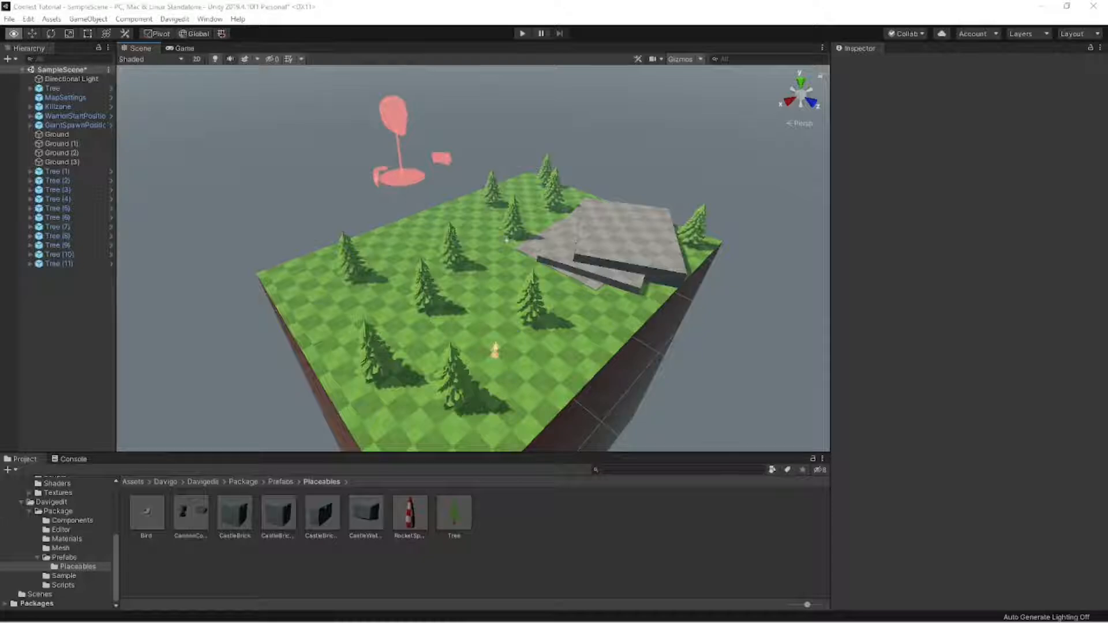
# - Place a RocketSpawner prefab on the grass among the trees at about X 11.91, Z -6.45
pyautogui.keyDown('alt'); pyautogui.moveTo(200, 301); pyautogui.dragTo(294, 215); pyautogui.keyUp('alt')
pyautogui.moveTo(312, 228); pyautogui.dragTo(264, 305, button='right')
pyautogui.press('w')
pyautogui.press('w')
pyautogui.moveTo(513, 298); pyautogui.dragTo(480, 319, button='right')
pyautogui.press('w')
pyautogui.moveTo(418, 502); pyautogui.dragTo(385, 304)
pyautogui.scroll(-6, 385, 304)
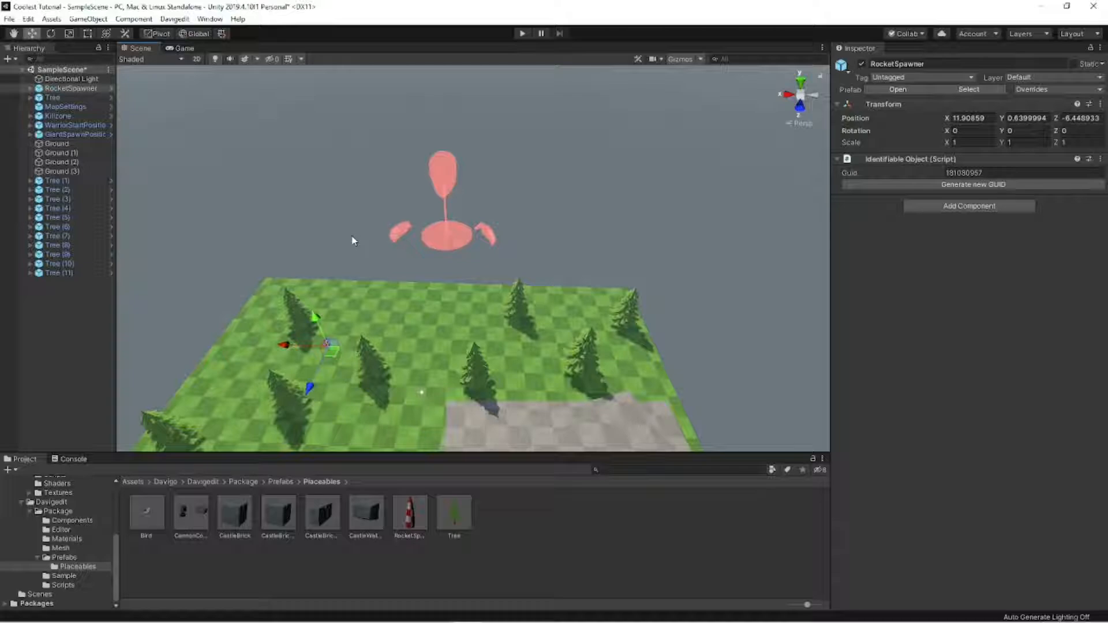
pyautogui.keyDown('alt'); pyautogui.moveTo(354, 242); pyautogui.dragTo(346, 293); pyautogui.keyUp('alt')
pyautogui.scroll(2, 340, 295)
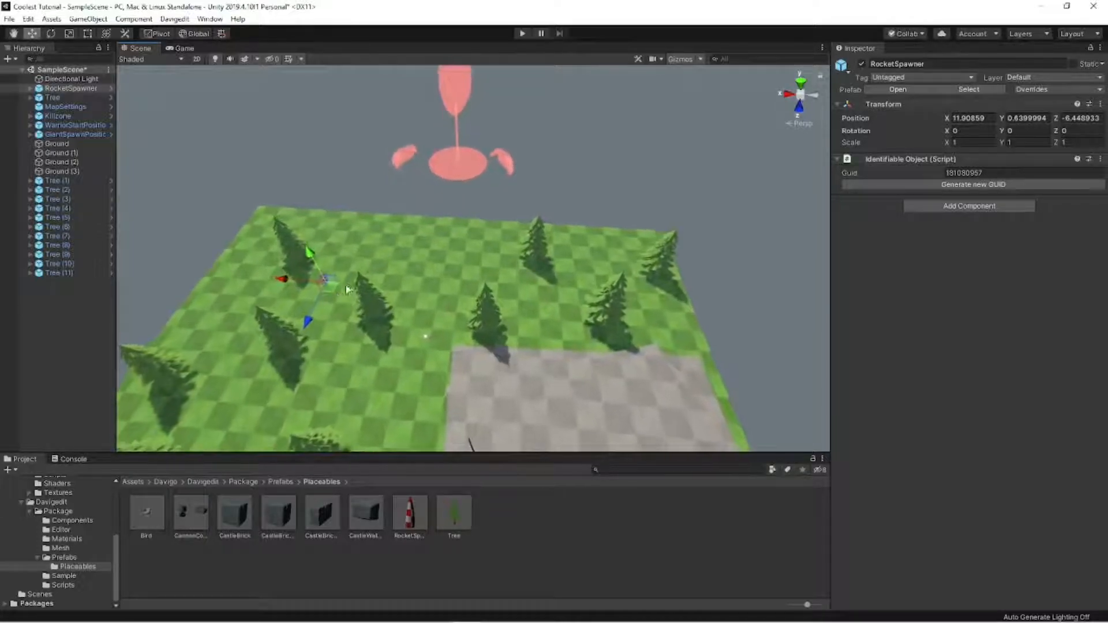
# - Duplicate the RocketSpawner four times, spread the copies across the map, and place the original at about X 1.12, Z 12.28
pyautogui.moveTo(331, 296); pyautogui.dragTo(308, 412)
pyautogui.hotkey('ctrl', 'd')
pyautogui.hotkey('ctrl', 'd')
pyautogui.moveTo(314, 416); pyautogui.dragTo(167, 436, button='right')
pyautogui.moveTo(437, 289); pyautogui.dragTo(429, 415)
pyautogui.hotkey('ctrl', 'd')
pyautogui.moveTo(428, 416); pyautogui.dragTo(490, 392, button='right')
pyautogui.scroll(5, 505, 231)
pyautogui.moveTo(505, 230); pyautogui.dragTo(503, 236, button='right')
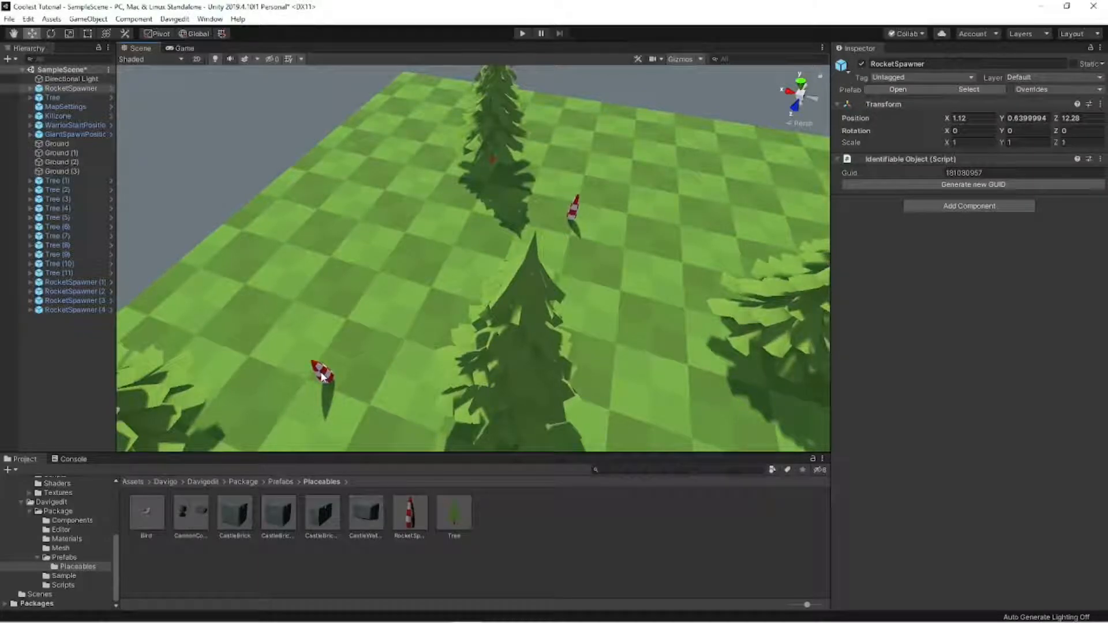
# - Delete RocketSpawner (1) from the group of spawners among the trees
pyautogui.click(322, 376)
pyautogui.click(577, 207)
pyautogui.press('Delete')
pyautogui.moveTo(462, 266); pyautogui.dragTo(646, 300, button='right')
pyautogui.scroll(-5, 613, 217)
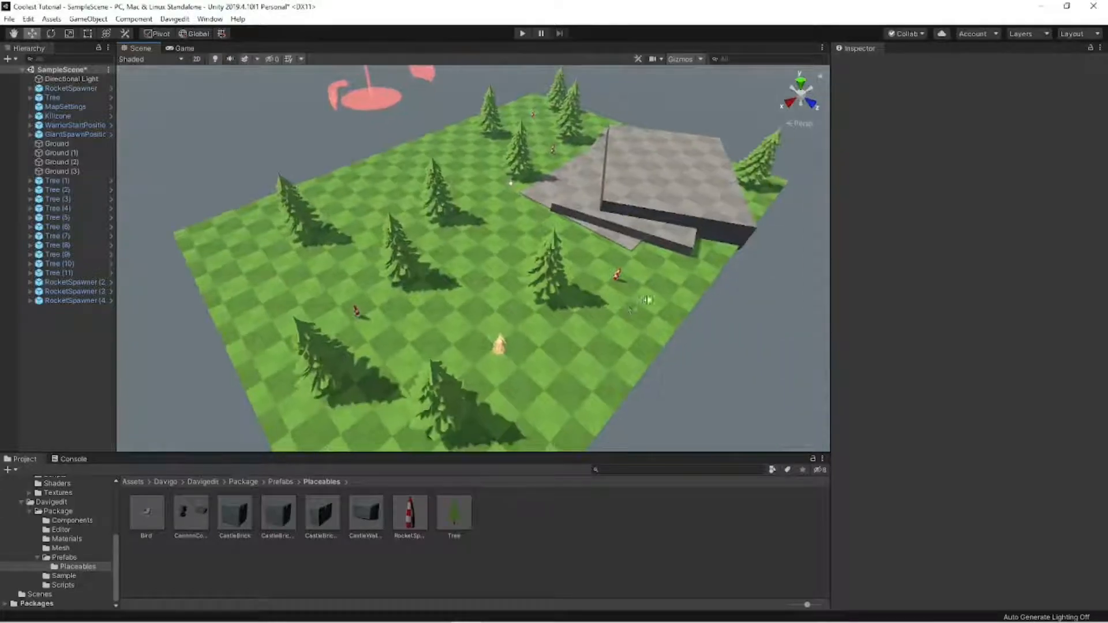
# - Shift RocketSpawner (4) to about X 16.77, Z 0.41, then duplicate the original RocketSpawner and place one at about X 12.09, Z 10.33
pyautogui.moveTo(497, 305); pyautogui.dragTo(408, 300, button='right')
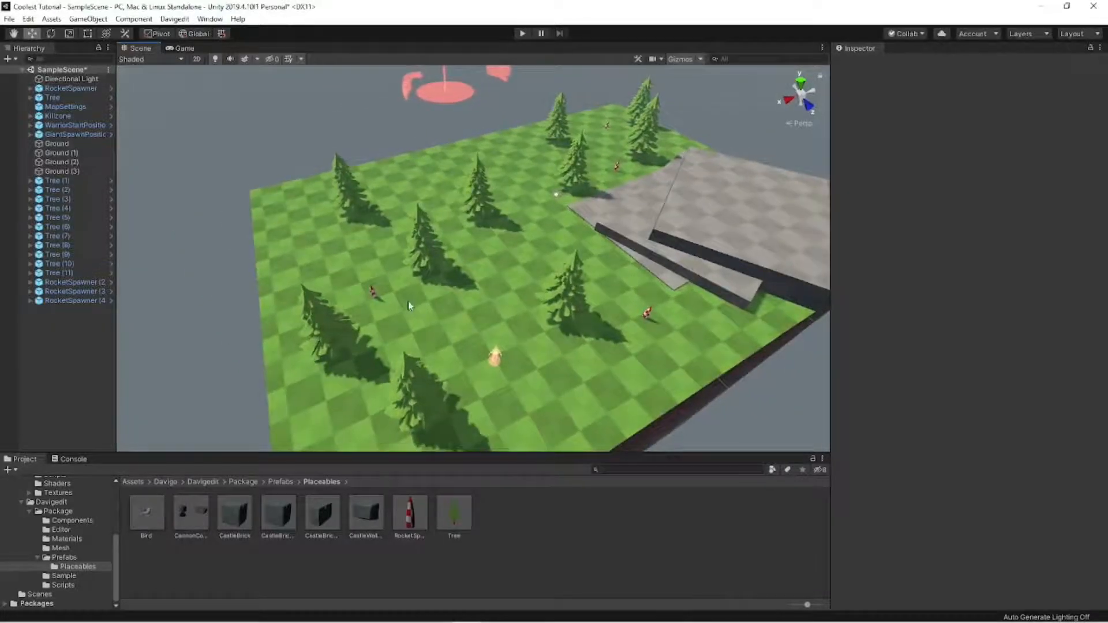
pyautogui.click(373, 288)
pyautogui.click(647, 315)
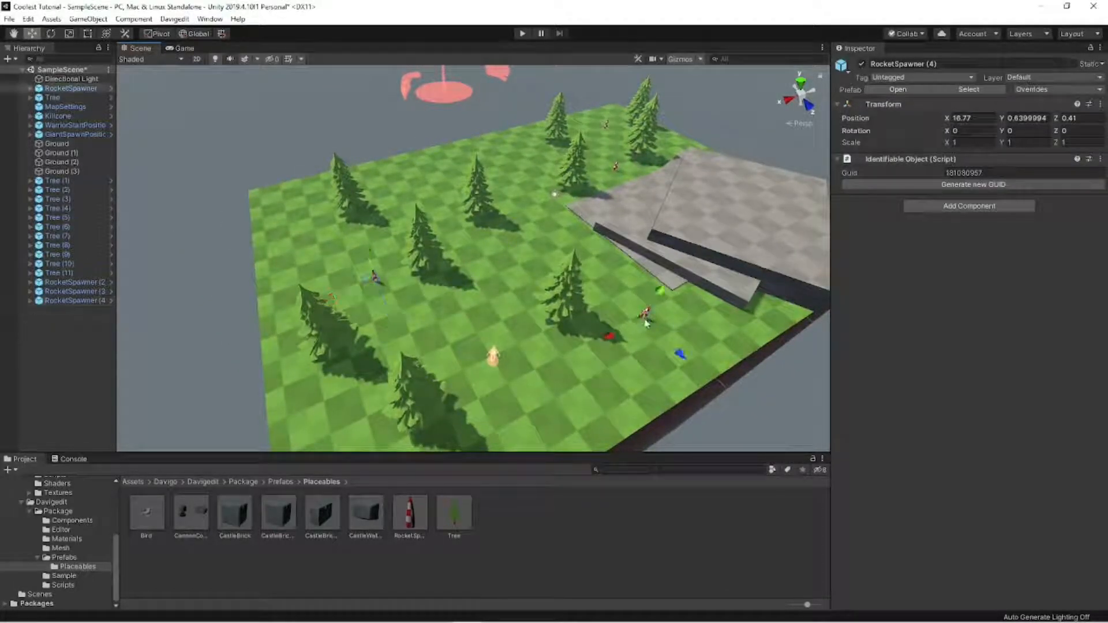
pyautogui.moveTo(643, 326); pyautogui.dragTo(491, 373)
pyautogui.hotkey('ctrl', 'd')
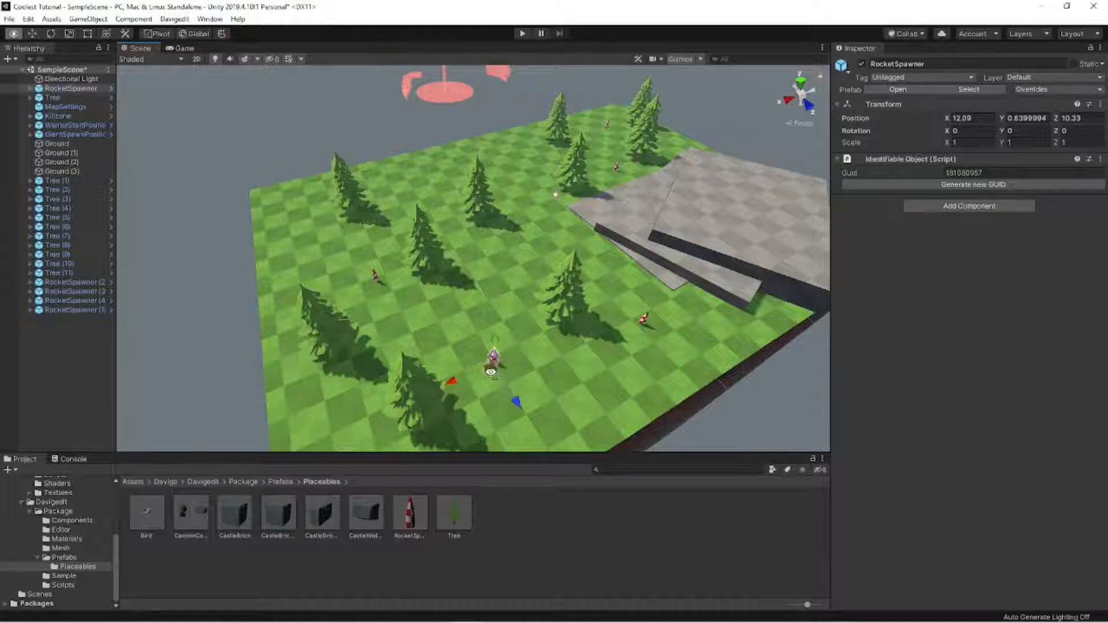
pyautogui.moveTo(626, 220); pyautogui.dragTo(456, 189, button='right')
pyautogui.click(634, 181)
pyautogui.press('s')
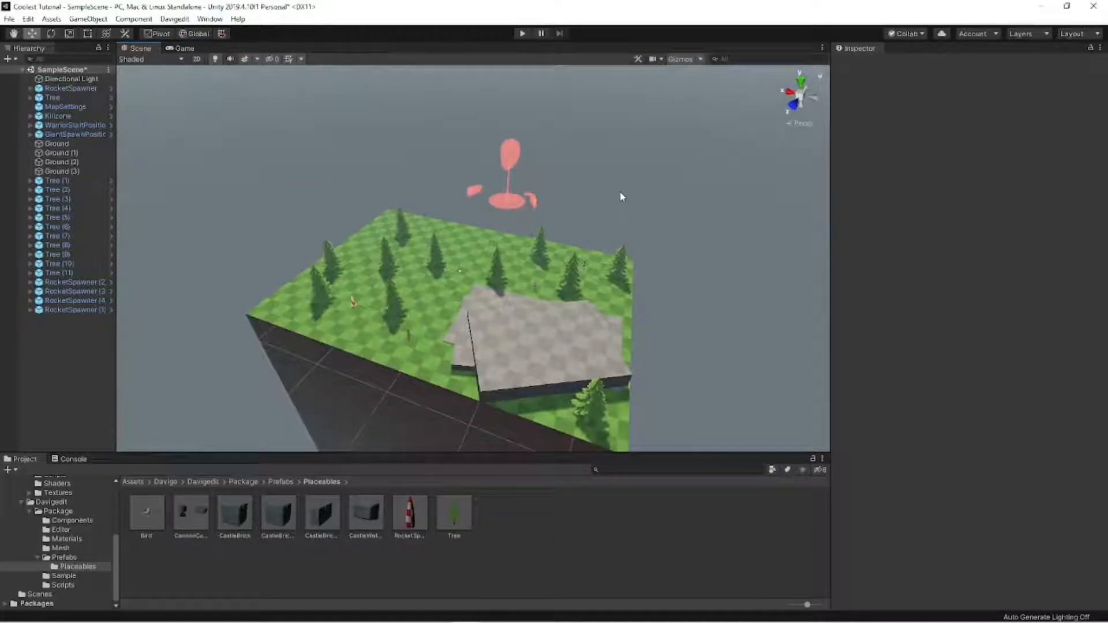
# - Place a CannonController prefab on the stone slabs at about X -9.94, Y 2.63, Z 9.89, sunk slightly into the surface
pyautogui.press('w')
pyautogui.moveTo(643, 240); pyautogui.dragTo(404, 214, button='right')
pyautogui.press('s')
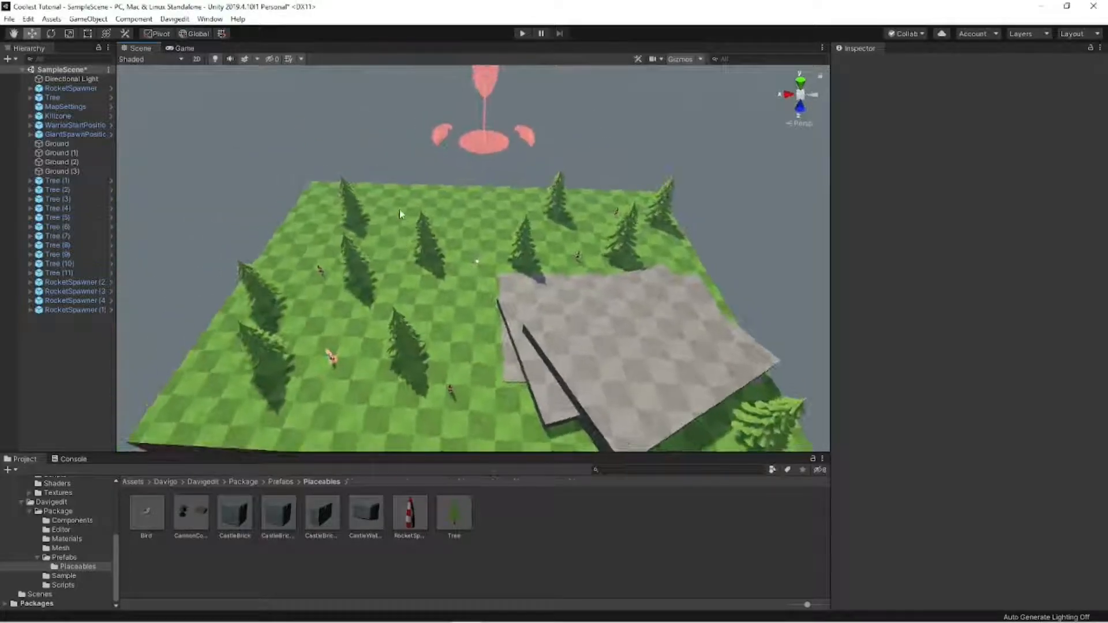
pyautogui.click(399, 210)
pyautogui.moveTo(452, 257); pyautogui.dragTo(439, 227, button='right')
pyautogui.click(388, 210)
pyautogui.moveTo(372, 247); pyautogui.dragTo(213, 479, button='right')
pyautogui.moveTo(191, 512); pyautogui.dragTo(524, 407)
pyautogui.moveTo(524, 406); pyautogui.dragTo(386, 200, button='right')
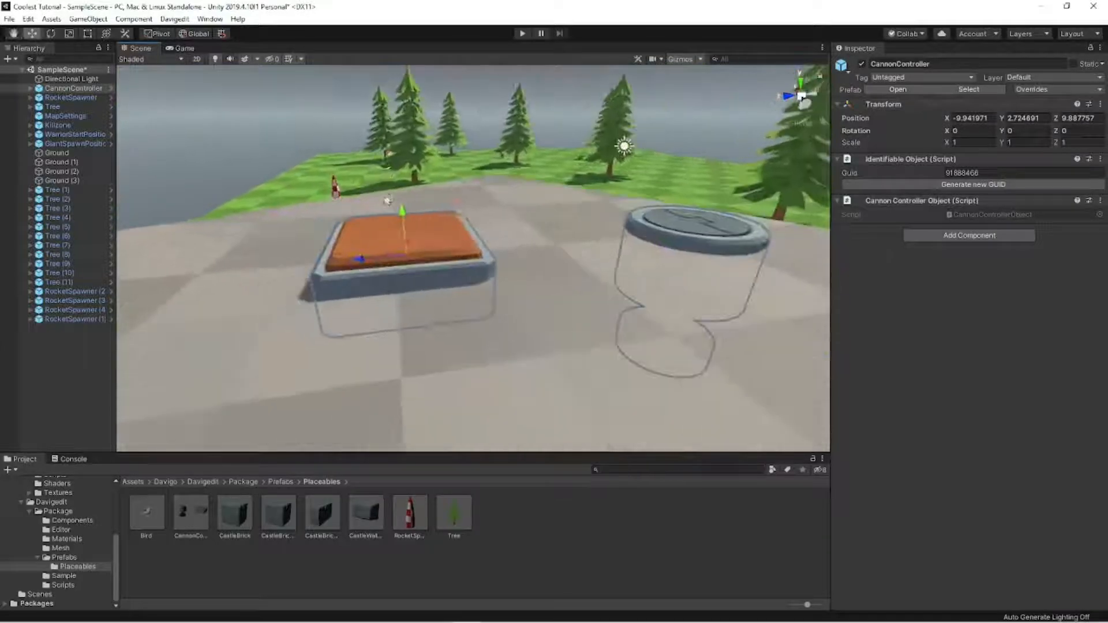
pyautogui.moveTo(404, 212); pyautogui.dragTo(406, 220)
# - Rotate the CannonController on the stone slab to about -31° around the Y axis
pyautogui.press('e')
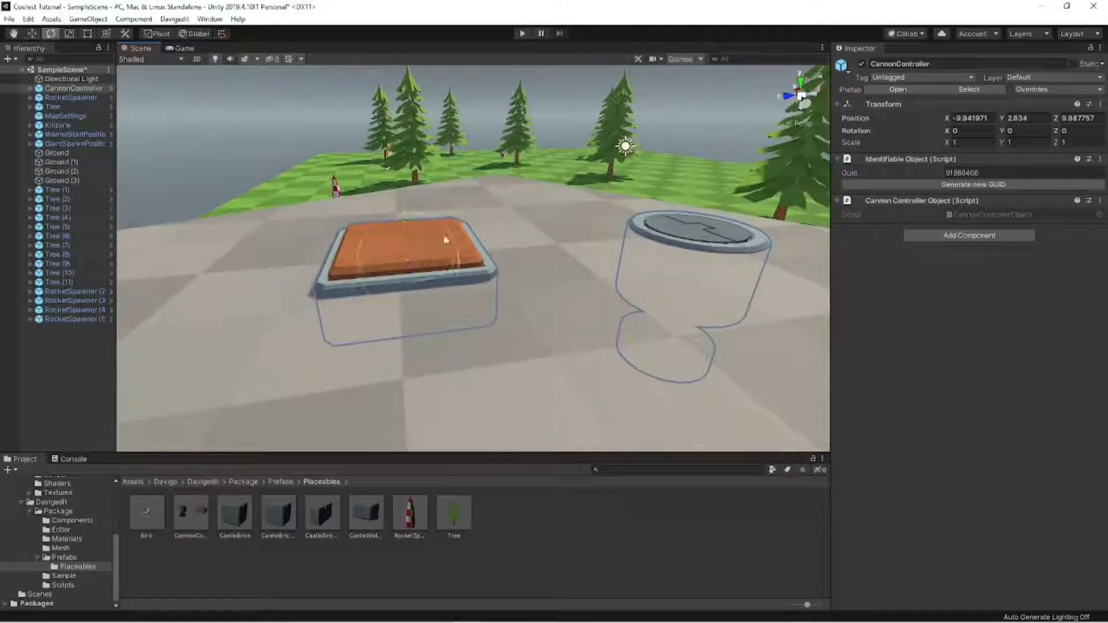
pyautogui.moveTo(442, 286); pyautogui.dragTo(479, 277)
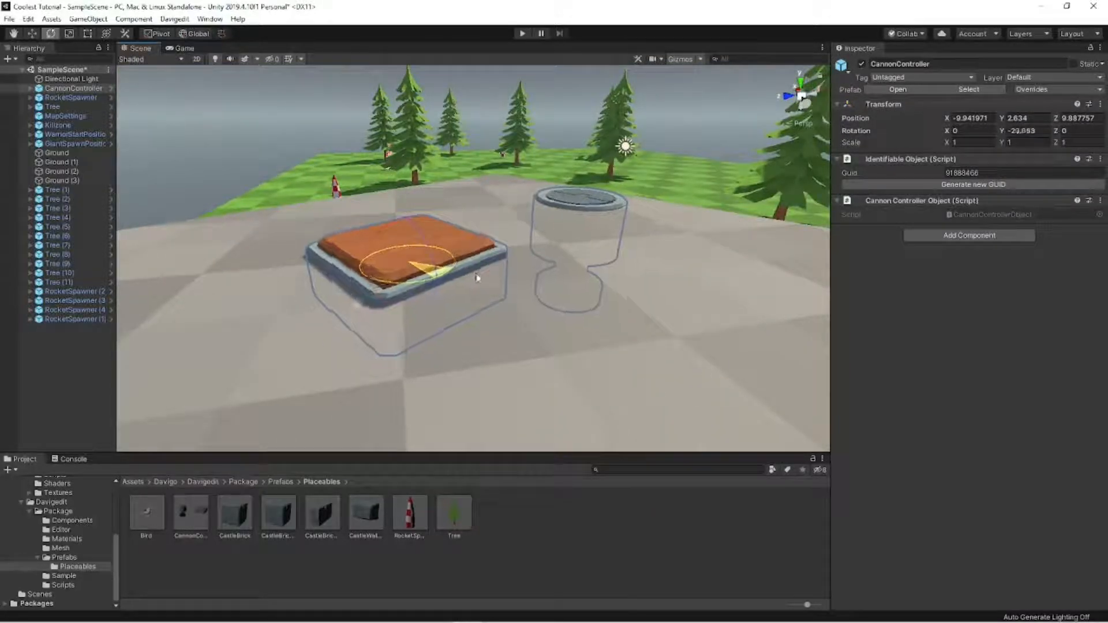
pyautogui.moveTo(479, 277); pyautogui.dragTo(611, 242, button='right')
pyautogui.press('e')
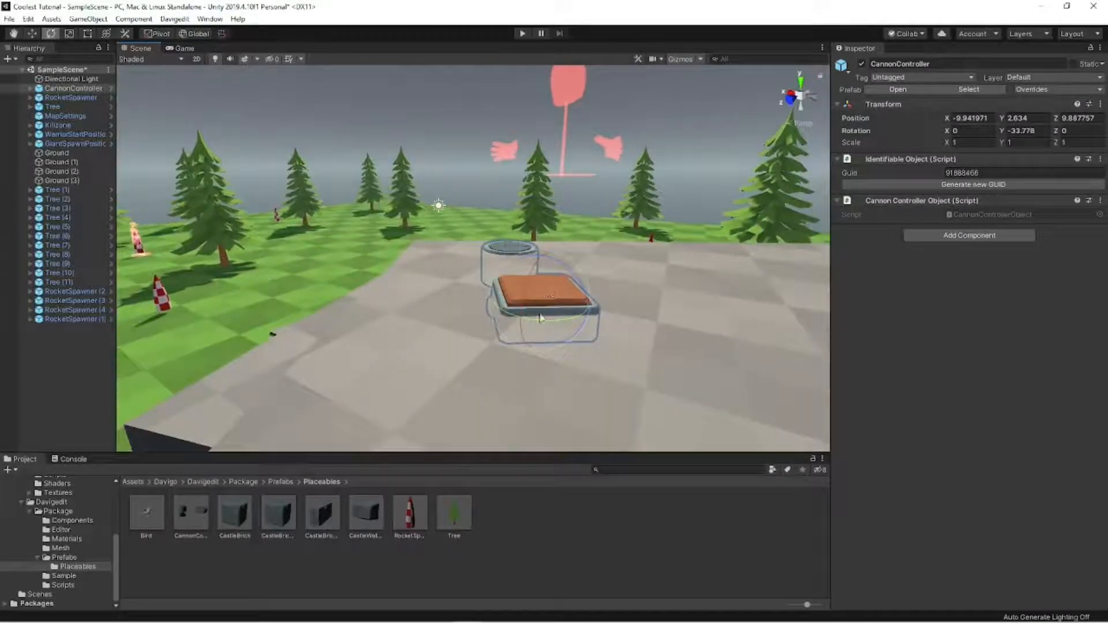
pyautogui.moveTo(541, 314); pyautogui.dragTo(597, 304)
# - Duplicate the CannonController and place the copy beside the original at about X -10.74, Z 9.4
pyautogui.press('w')
pyautogui.press('e')
pyautogui.press('w')
pyautogui.hotkey('ctrl', 'd')
pyautogui.moveTo(597, 304); pyautogui.dragTo(635, 284, button='right')
pyautogui.click(633, 196)
pyautogui.press('s')
pyautogui.press('w')
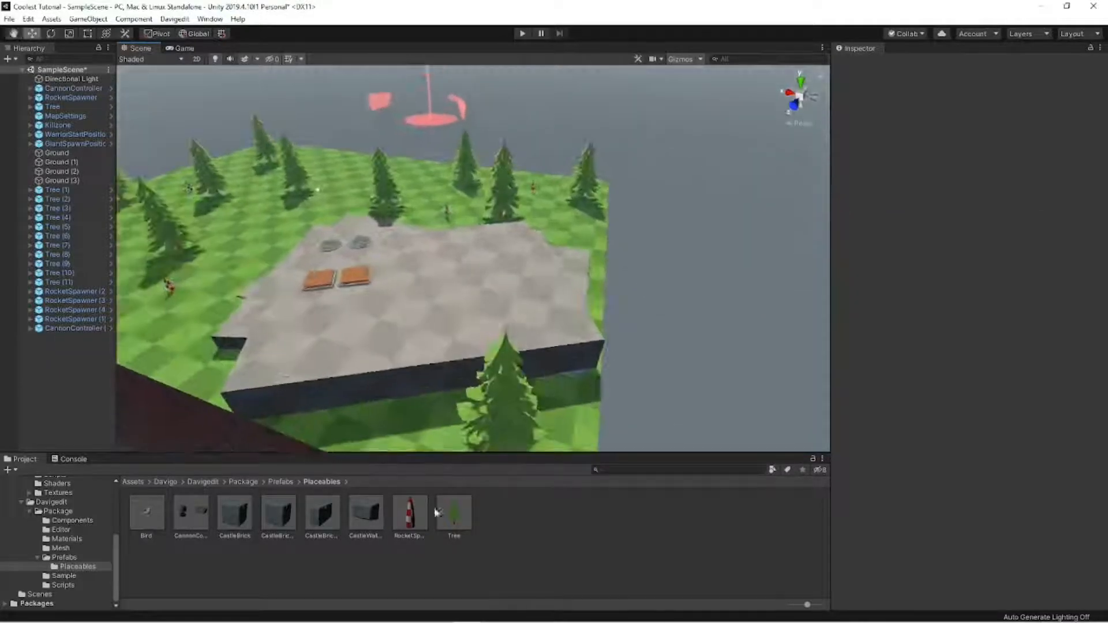
# - Place another RocketSpawner prefab on the stone slab at about X -18.01, Z 10.04
pyautogui.moveTo(416, 513); pyautogui.dragTo(465, 309)
pyautogui.moveTo(465, 309); pyautogui.dragTo(611, 272, button='right')
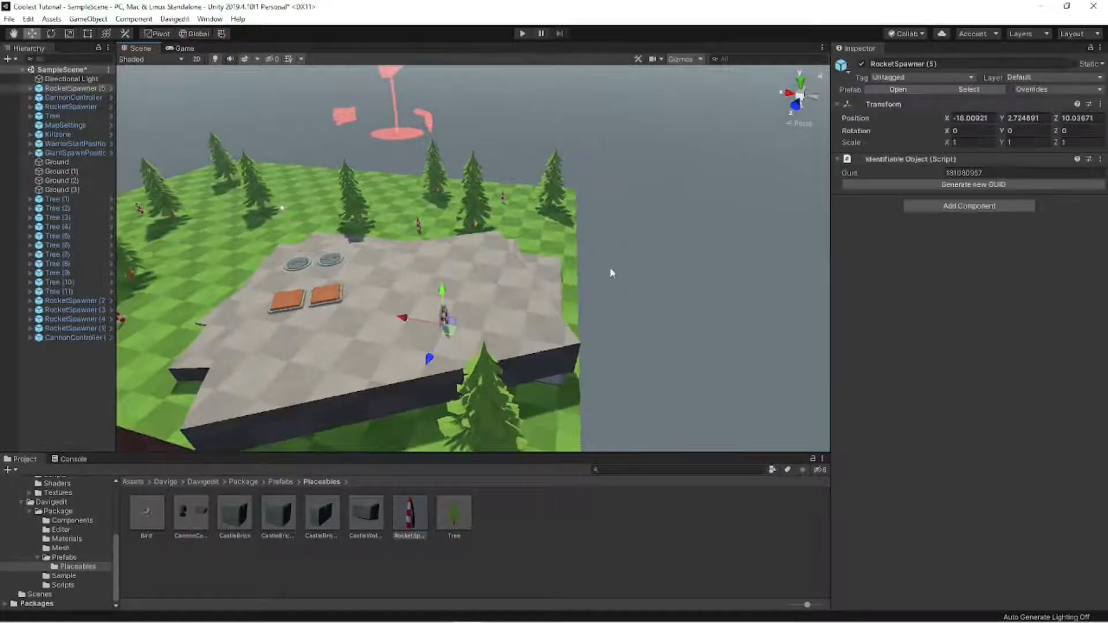
pyautogui.click(612, 273)
pyautogui.scroll(-10, 642, 262)
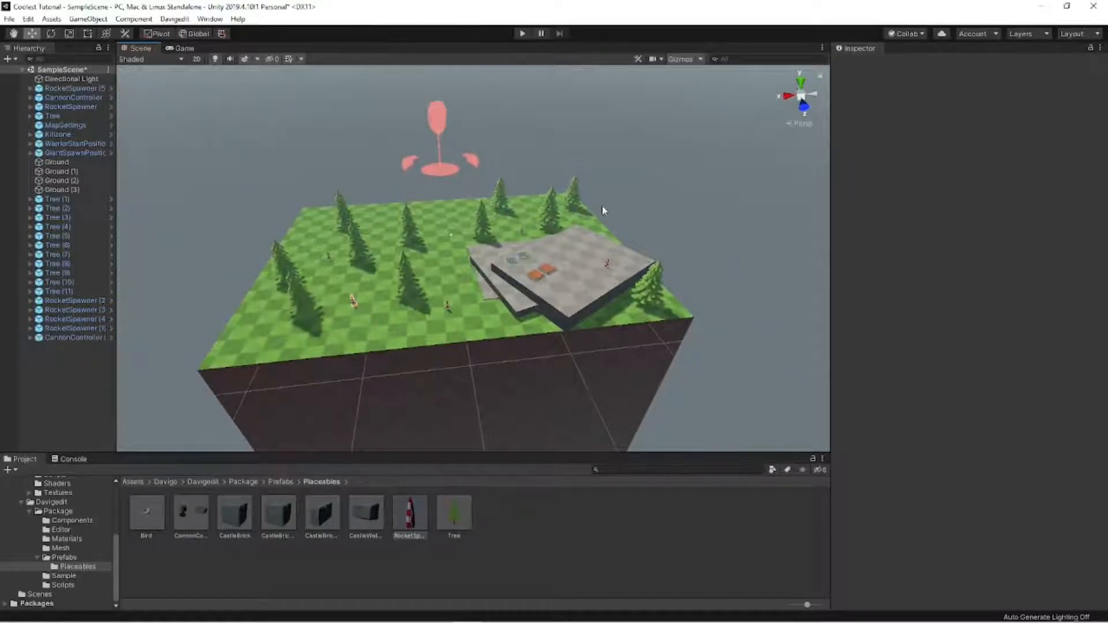
# - Move CannonController (1) across the stone slab to about X -19.74, Z 4.4
pyautogui.press('w')
pyautogui.moveTo(602, 206); pyautogui.dragTo(352, 251, button='right')
pyautogui.click(347, 252)
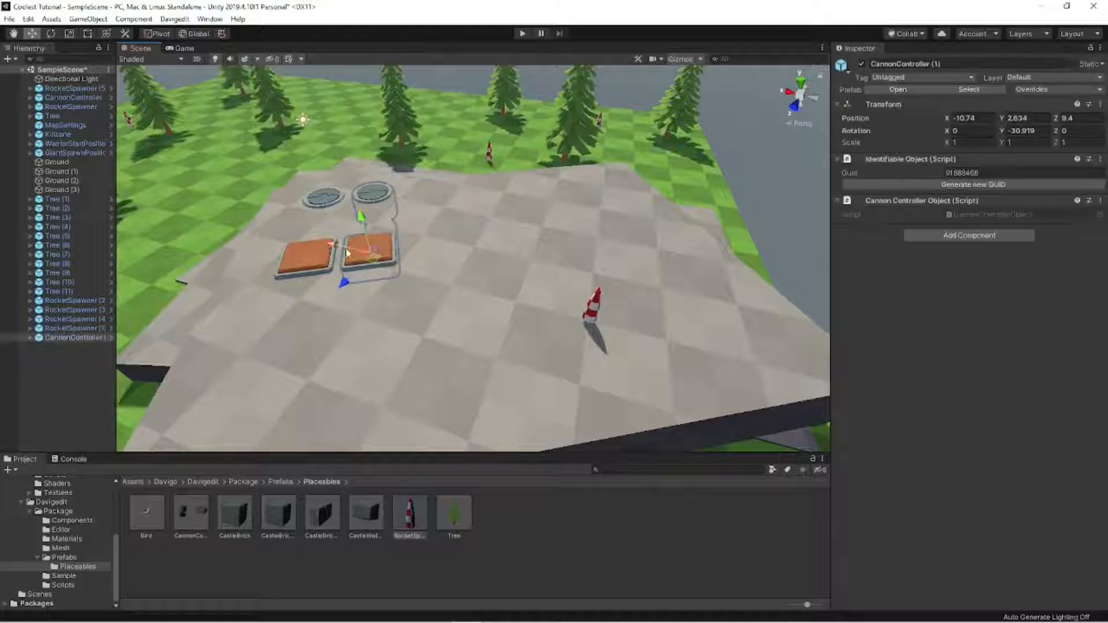
pyautogui.moveTo(373, 263); pyautogui.dragTo(654, 233)
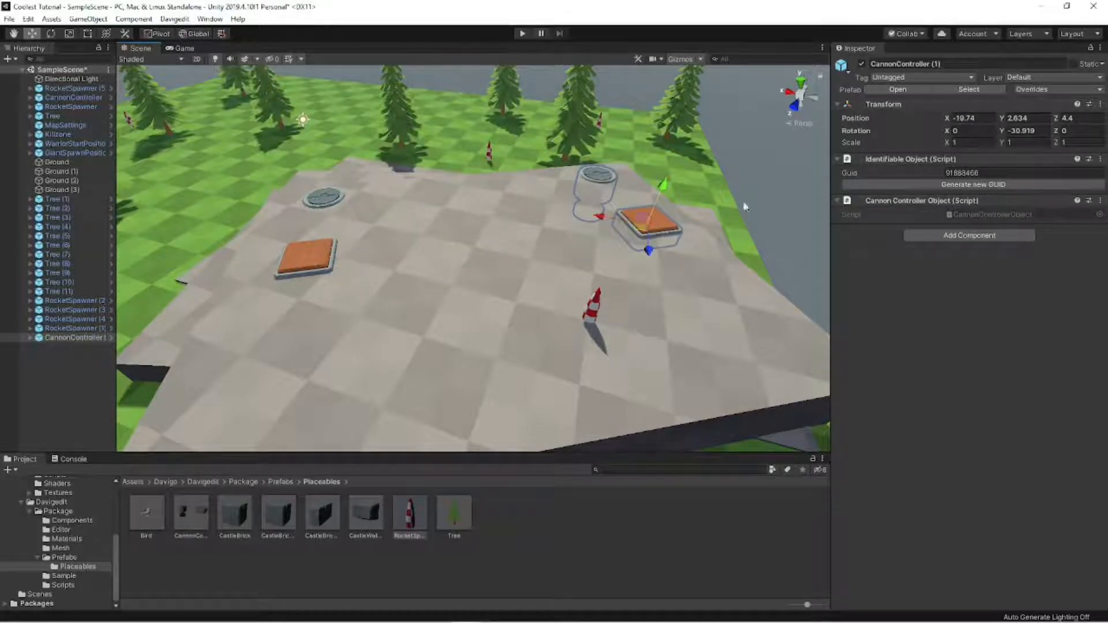
pyautogui.click(774, 183)
pyautogui.scroll(-10, 590, 168)
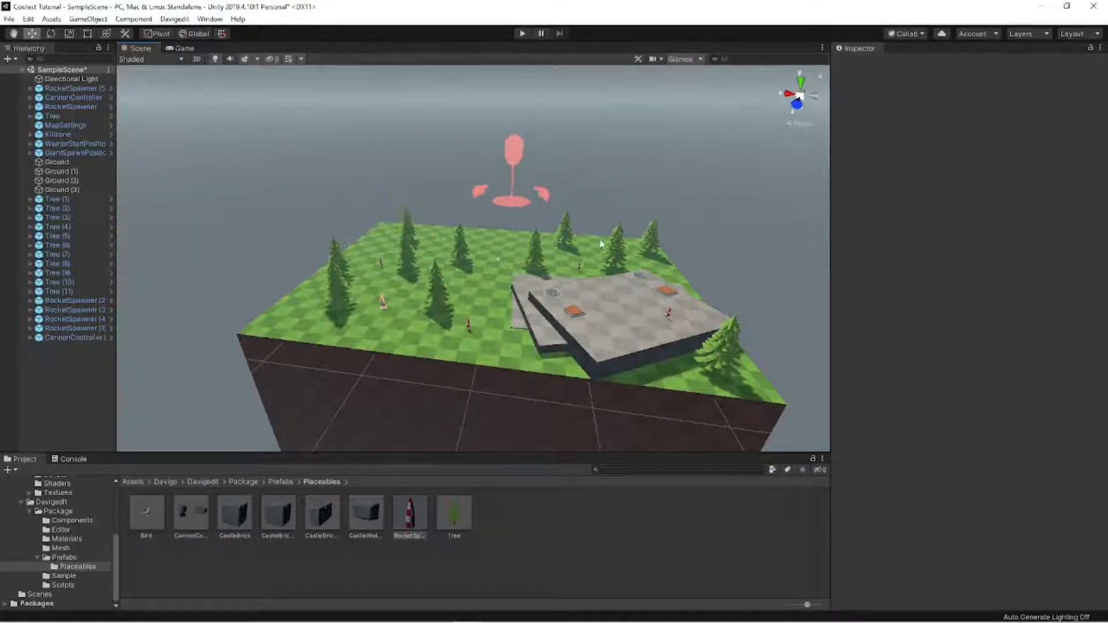
# - Place a CastleBrickWall prefab among the trees at about X 15.02, Z -3.92, rotated 30° around Y
pyautogui.press('w')
pyautogui.moveTo(601, 243); pyautogui.dragTo(808, 240, button='right')
pyautogui.press('a')
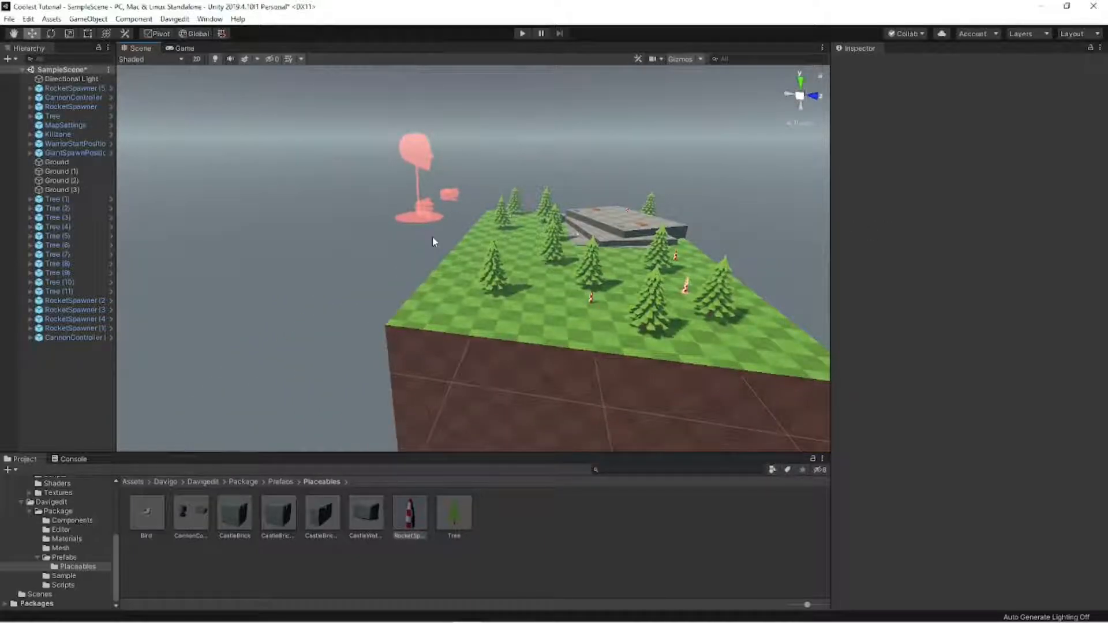
pyautogui.press('w')
pyautogui.moveTo(384, 244); pyautogui.dragTo(629, 234, button='right')
pyautogui.press('s')
pyautogui.moveTo(634, 223); pyautogui.dragTo(577, 274, button='right')
pyautogui.press('w')
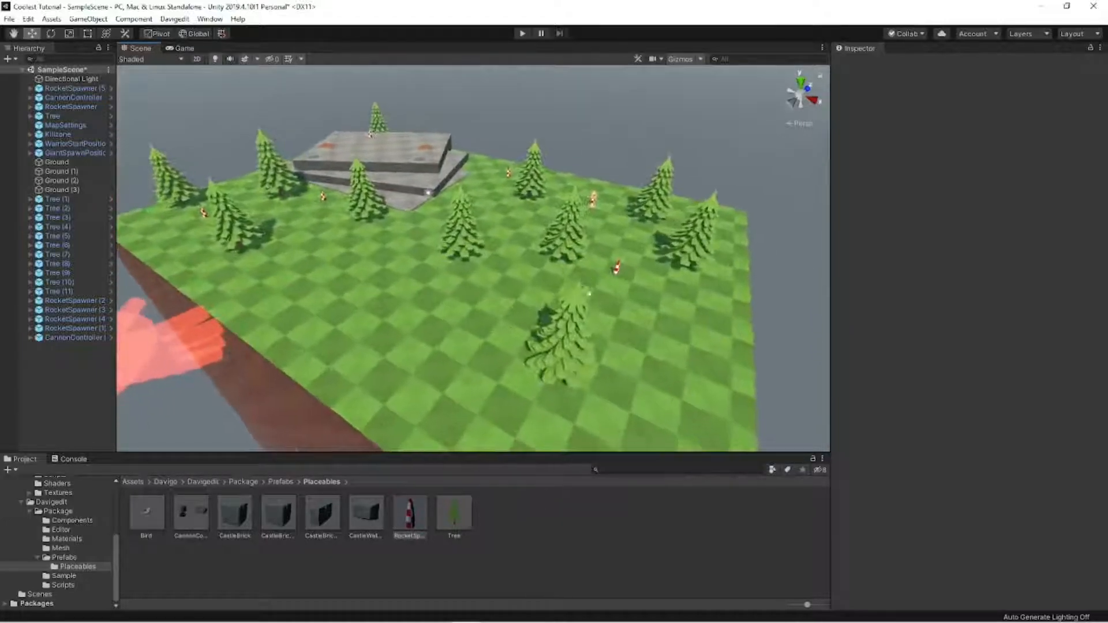
pyautogui.moveTo(322, 512); pyautogui.dragTo(586, 255)
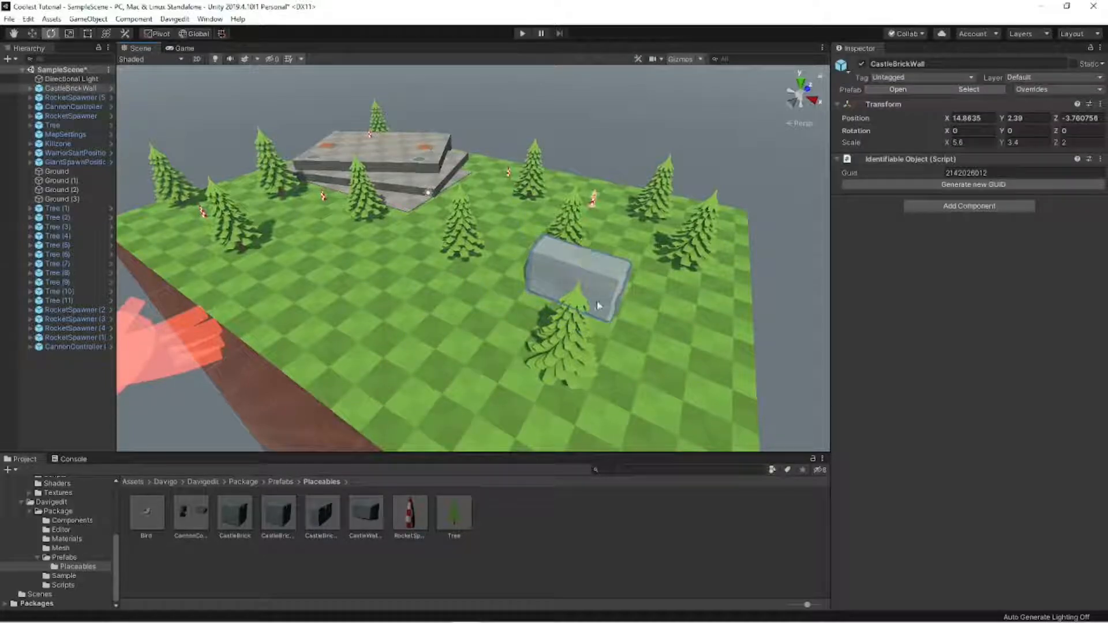
pyautogui.keyDown('ctrl'); pyautogui.moveTo(598, 306); pyautogui.dragTo(580, 301); pyautogui.keyUp('ctrl')
pyautogui.press('w')
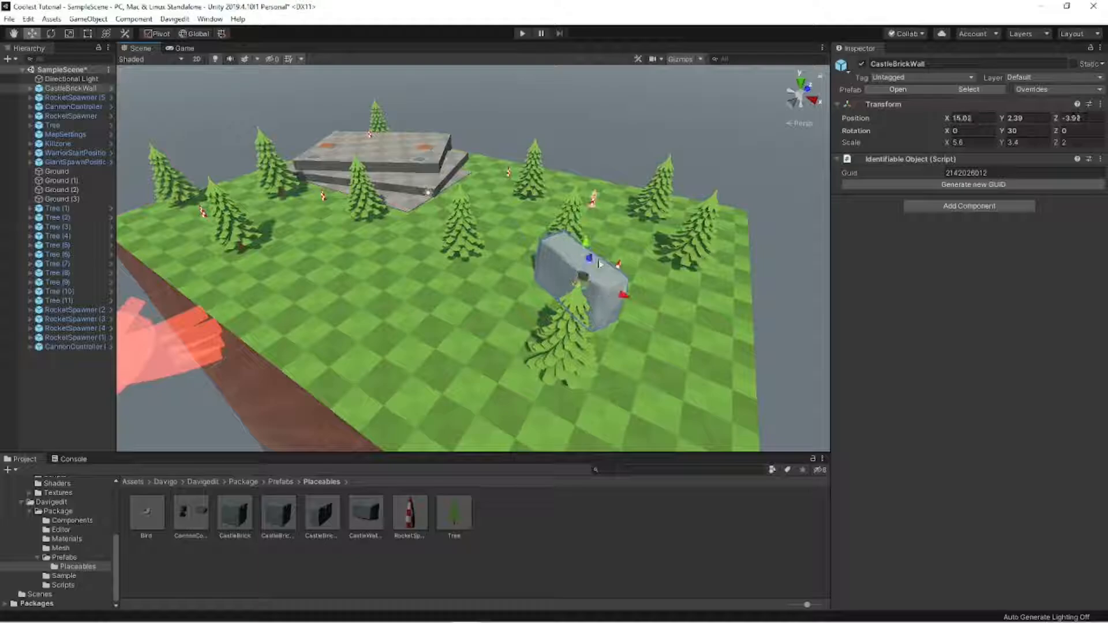
# - Place a CastleBrick prefab beside the wall at about X 19.5, Z -5.73 and rotate it about -34° around Y
pyautogui.click(634, 148)
pyautogui.moveTo(634, 147); pyautogui.dragTo(354, 463, button='right')
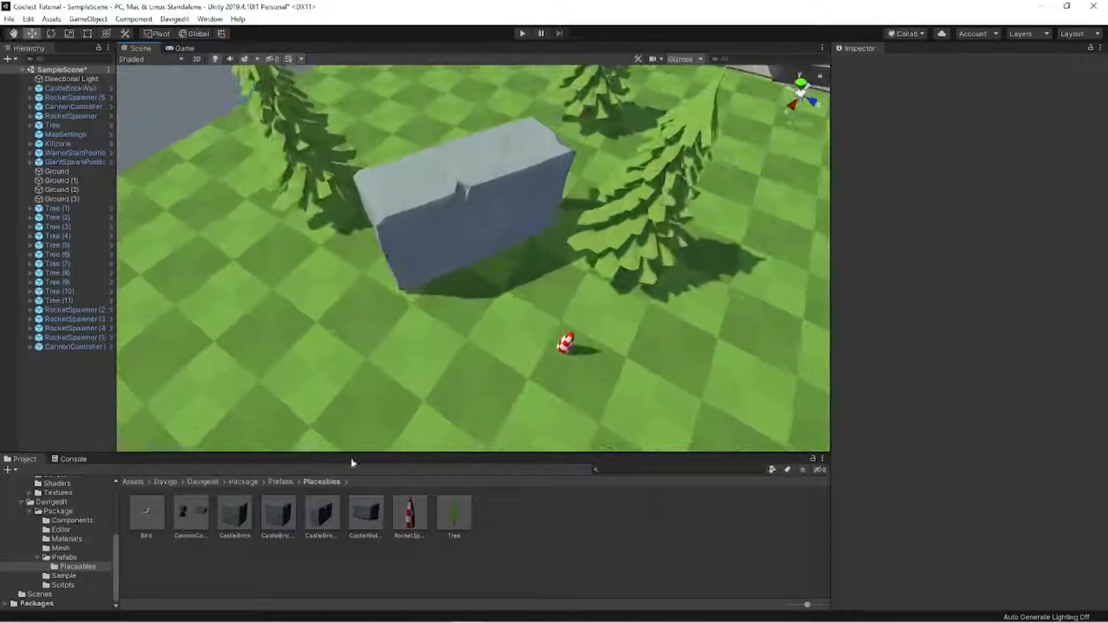
pyautogui.moveTo(235, 514); pyautogui.dragTo(320, 284)
pyautogui.click(332, 298)
pyautogui.click(32, 90)
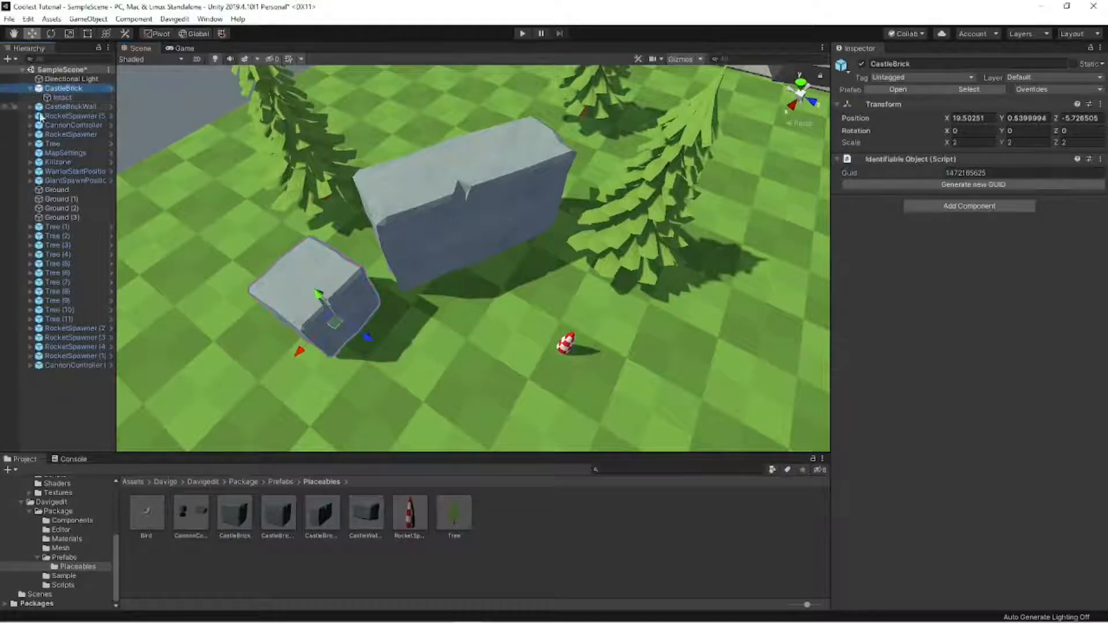
pyautogui.moveTo(353, 358); pyautogui.dragTo(391, 342)
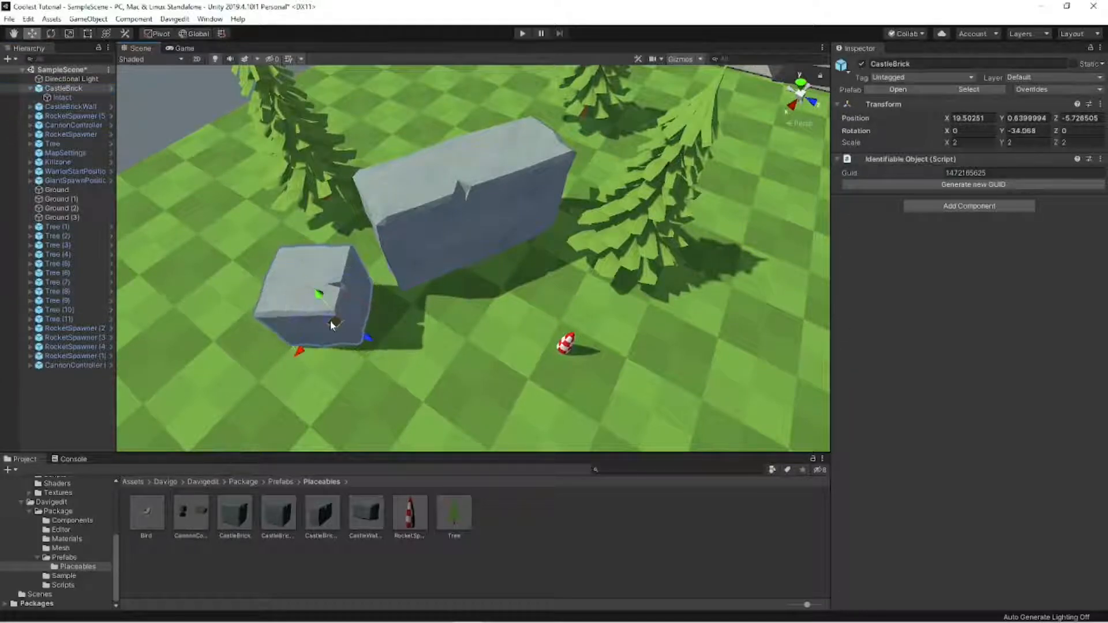
# - Duplicate the CastleBrick and position the copy near another side of the CastleBrickWall
pyautogui.hotkey('ctrl', 'd')
pyautogui.moveTo(332, 325); pyautogui.dragTo(250, 246)
pyautogui.moveTo(323, 249); pyautogui.dragTo(369, 155, button='right')
pyautogui.scroll(-5, 475, 144)
pyautogui.click(475, 144)
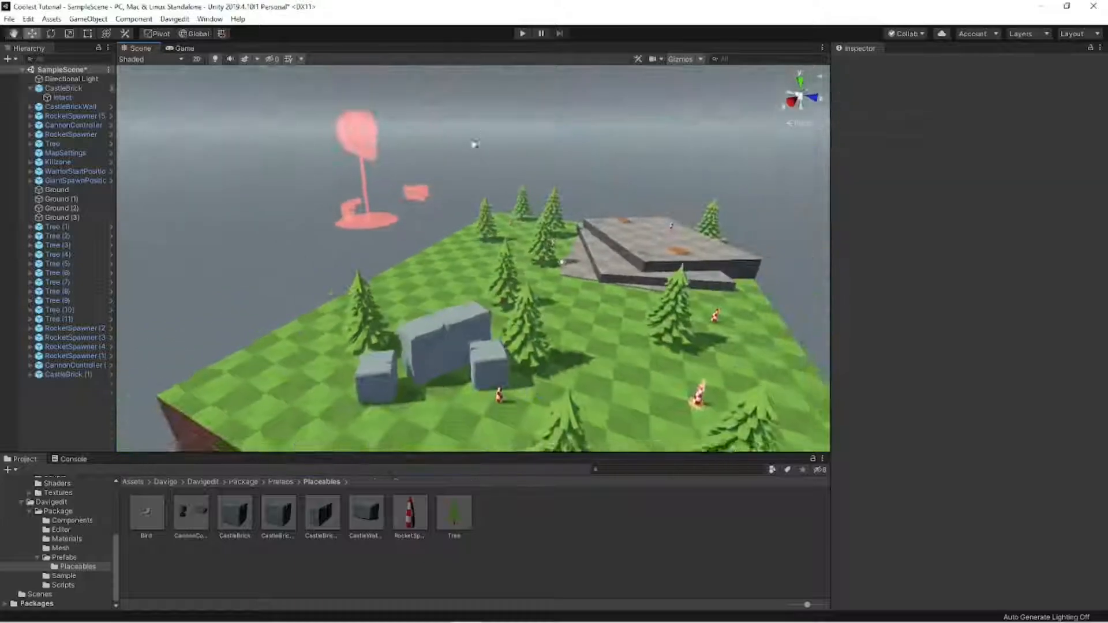
# - Place a CastleBrickShard prefab on the grass between the trees near the slabs at about X -12.73, Z -6.73
pyautogui.moveTo(475, 143); pyautogui.dragTo(548, 202, button='right')
pyautogui.keyDown('alt'); pyautogui.moveTo(544, 199); pyautogui.dragTo(489, 281); pyautogui.keyUp('alt')
pyautogui.scroll(-5, 761, 210)
pyautogui.scroll(3, 766, 219)
pyautogui.press('w')
pyautogui.moveTo(489, 281); pyautogui.dragTo(664, 369, button='right')
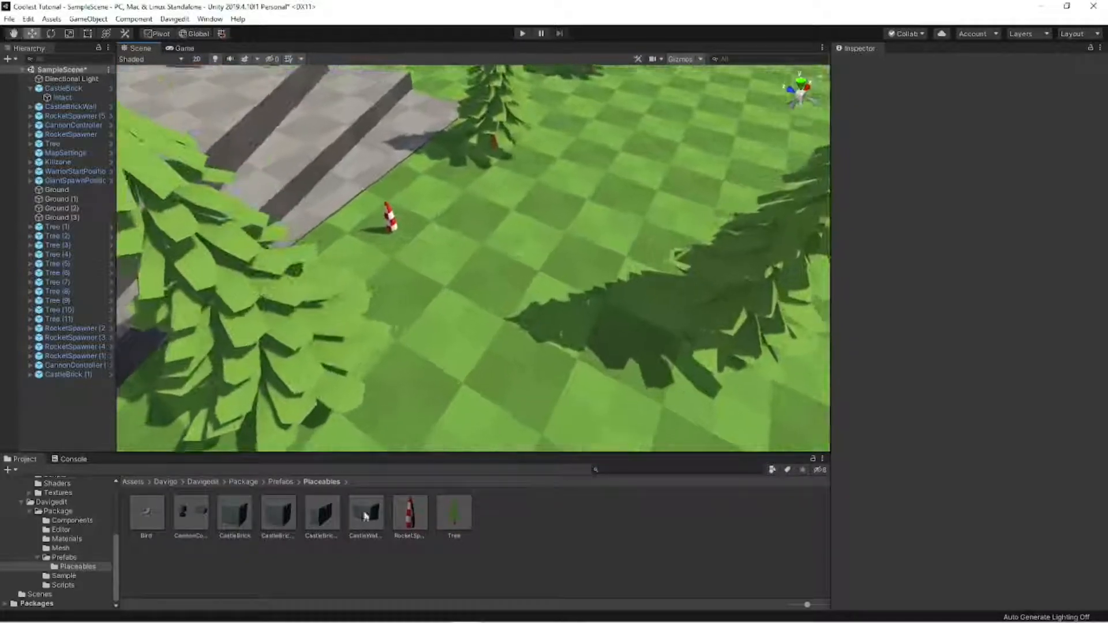
pyautogui.click(279, 518)
pyautogui.moveTo(451, 323); pyautogui.dragTo(452, 321)
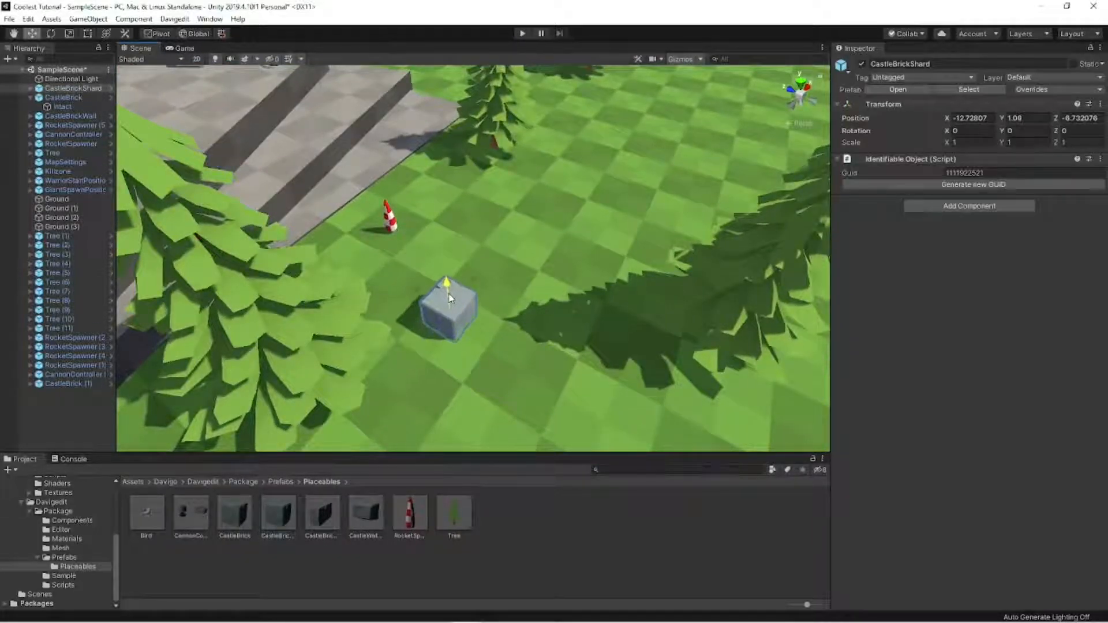
# - Make two copies of the CastleBrickShard, setting one beside the original and stacking the other above them
pyautogui.moveTo(470, 384); pyautogui.dragTo(579, 328)
pyautogui.hotkey('ctrl', 'd')
pyautogui.press('w')
pyautogui.keyDown('ctrl'); pyautogui.moveTo(499, 318); pyautogui.dragTo(486, 294); pyautogui.keyUp('ctrl')
pyautogui.press('s')
pyautogui.moveTo(487, 294); pyautogui.dragTo(529, 245, button='right')
pyautogui.click(534, 191)
# - Try lowering the original CastleBrickShard in the pile to about Y 0.69
pyautogui.press('w')
pyautogui.press('s')
pyautogui.press('w')
pyautogui.click(529, 246)
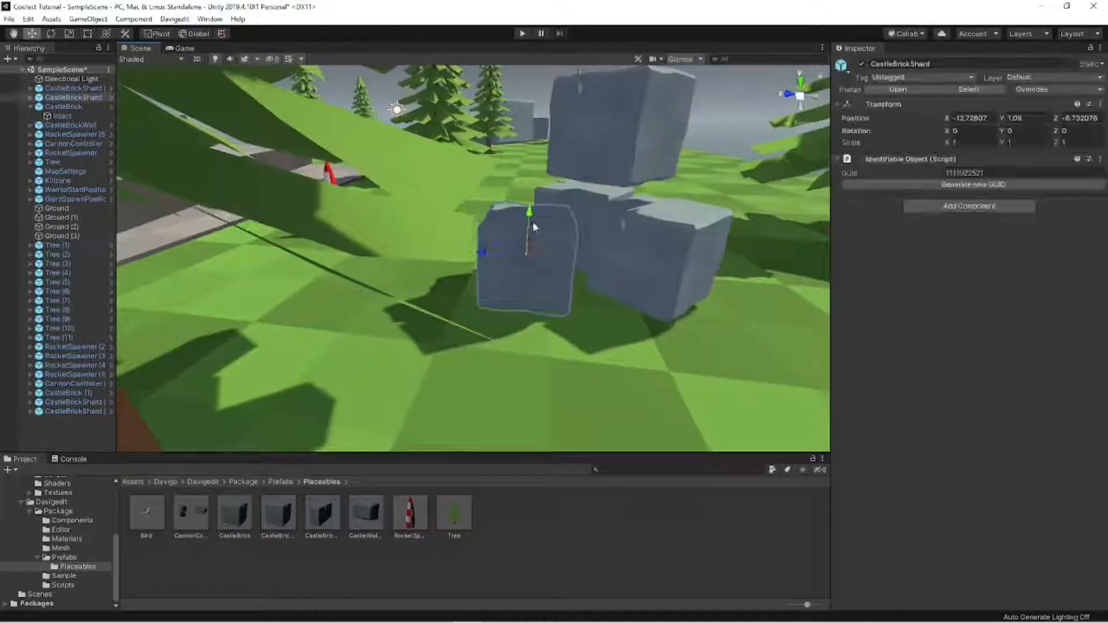
pyautogui.moveTo(526, 238); pyautogui.dragTo(527, 251)
pyautogui.moveTo(527, 251); pyautogui.dragTo(456, 189, button='right')
pyautogui.press('s')
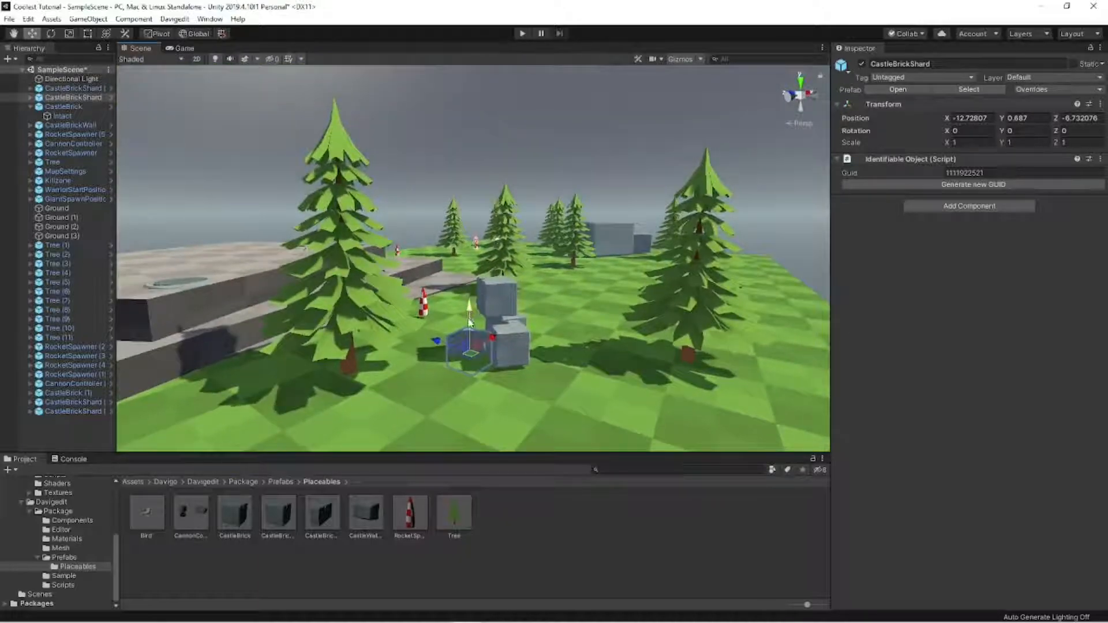
# - Raise the original CastleBrickShard and set it at about X -12.79, Y 1.33, Z -6.6 beside its neighbour
pyautogui.moveTo(470, 322); pyautogui.dragTo(515, 303)
pyautogui.press('s')
pyautogui.moveTo(516, 303)
pyautogui.mouseDown(button='right')
pyautogui.moveTo(593, 349)
pyautogui.moveTo(500, 311)
pyautogui.mouseUp(button='right')
pyautogui.press('w')
pyautogui.press('s')
pyautogui.moveTo(487, 313); pyautogui.dragTo(477, 274)
pyautogui.press('w')
pyautogui.moveTo(477, 275); pyautogui.dragTo(453, 283, button='right')
pyautogui.moveTo(572, 269); pyautogui.dragTo(600, 277, button='right')
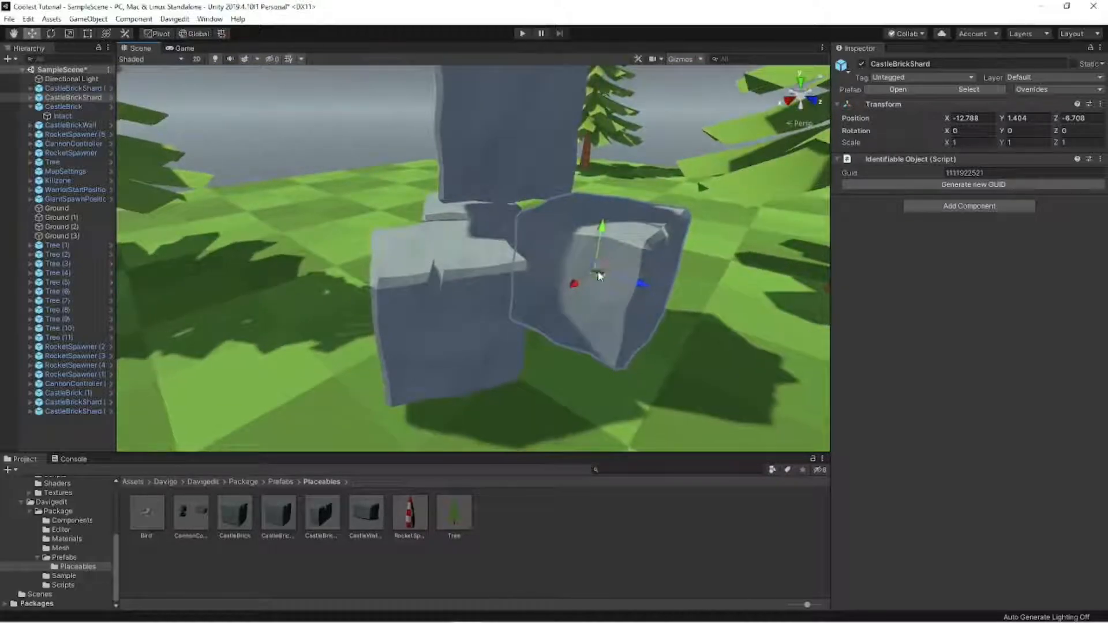
pyautogui.moveTo(601, 247); pyautogui.dragTo(607, 264)
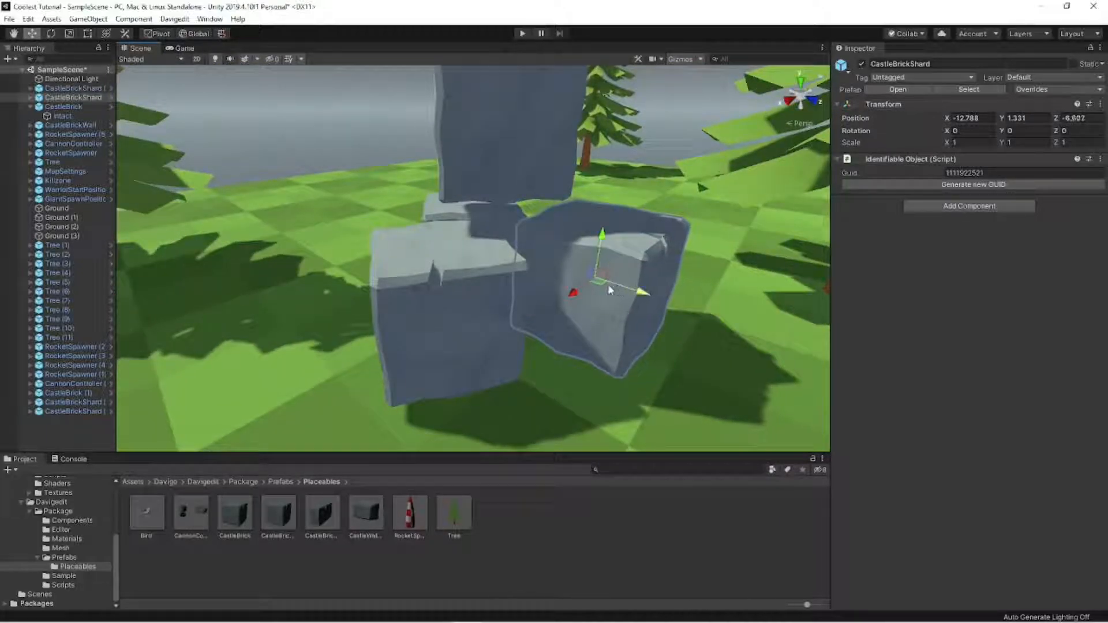
# - Adjust CastleBrickShard (2) to about Y 1.25 so it sits on the grass
pyautogui.click(480, 303)
pyautogui.moveTo(443, 314); pyautogui.dragTo(442, 315)
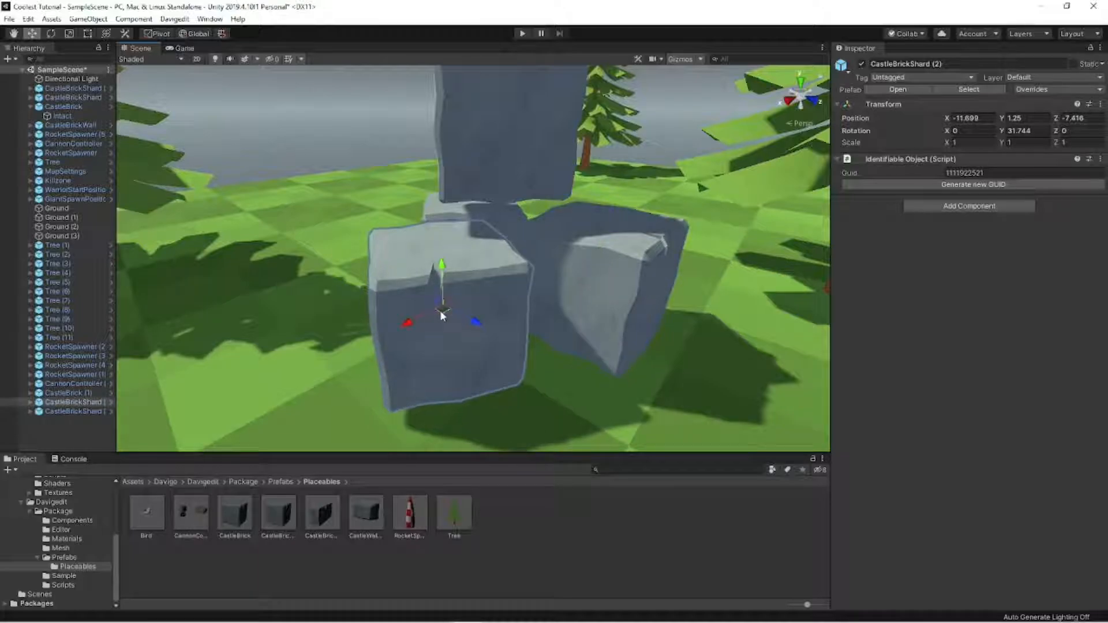
pyautogui.click(337, 155)
# - Fine-tune the height of the CastleBrickWall so its base meets the grass
pyautogui.moveTo(384, 158); pyautogui.dragTo(691, 181, button='right')
pyautogui.press('w')
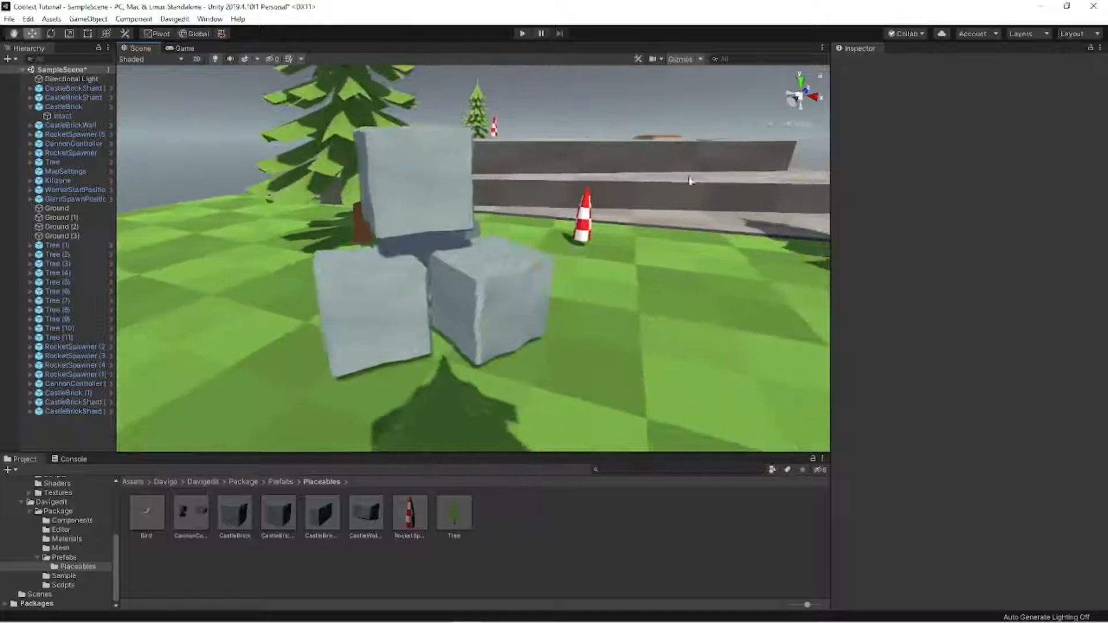
pyautogui.press('s')
pyautogui.moveTo(491, 276); pyautogui.dragTo(559, 216, button='right')
pyautogui.press('w')
pyautogui.click(560, 216)
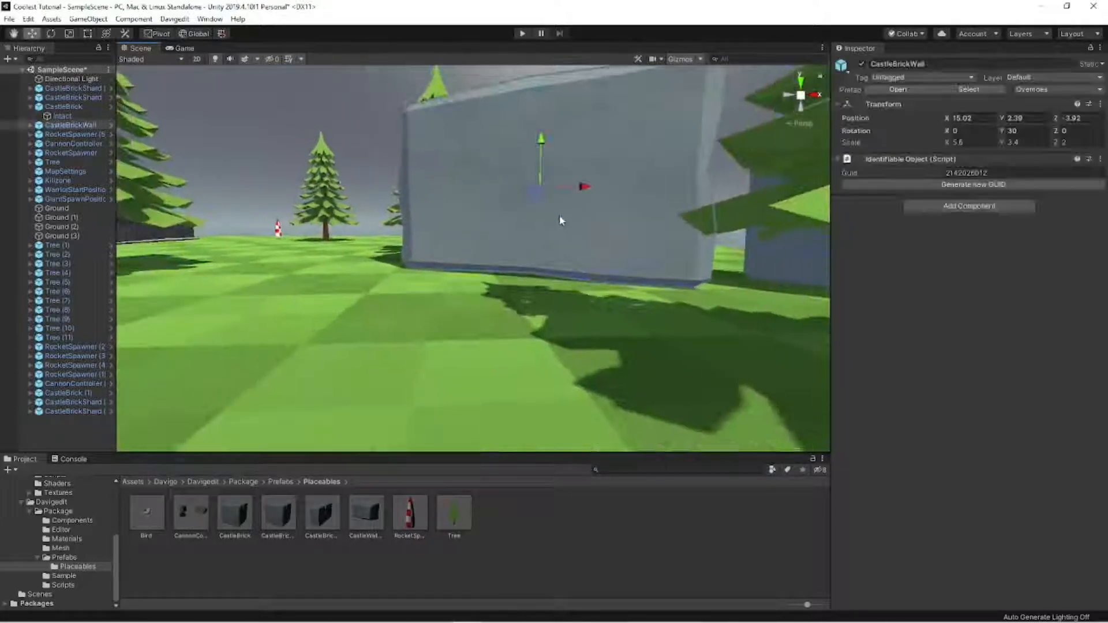
pyautogui.moveTo(540, 162); pyautogui.dragTo(541, 159)
pyautogui.click(366, 145)
# - Duplicate the large grass Ground block, move the copy to about X 31.8, Z -18.5, and rotate it 45° around Y
pyautogui.moveTo(369, 146); pyautogui.dragTo(492, 285, button='right')
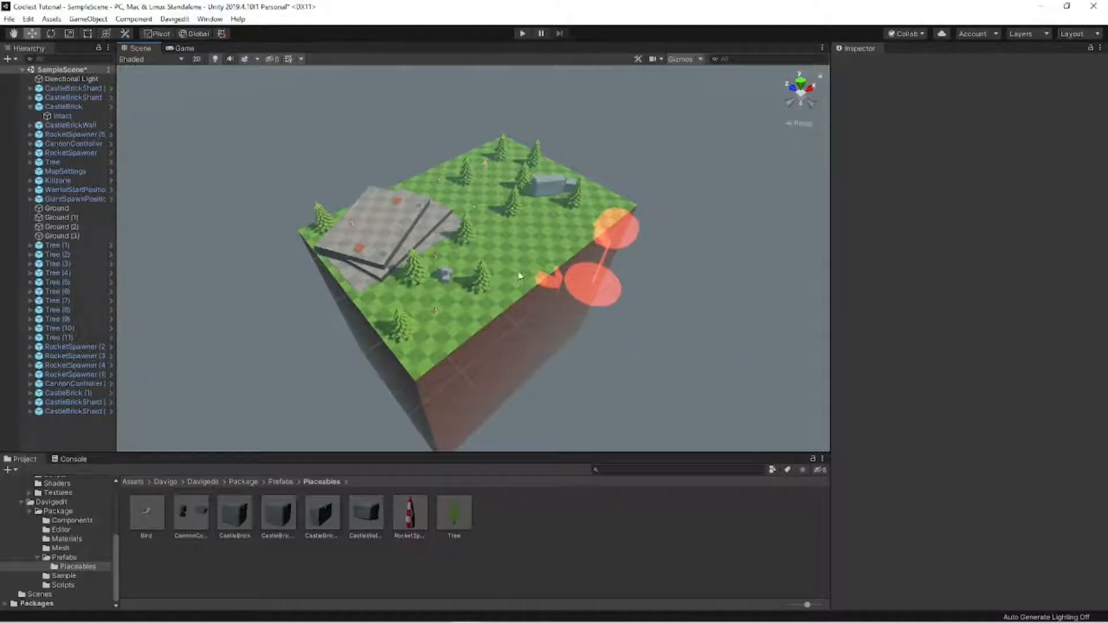
pyautogui.click(519, 257)
pyautogui.moveTo(518, 257); pyautogui.dragTo(536, 240, button='right')
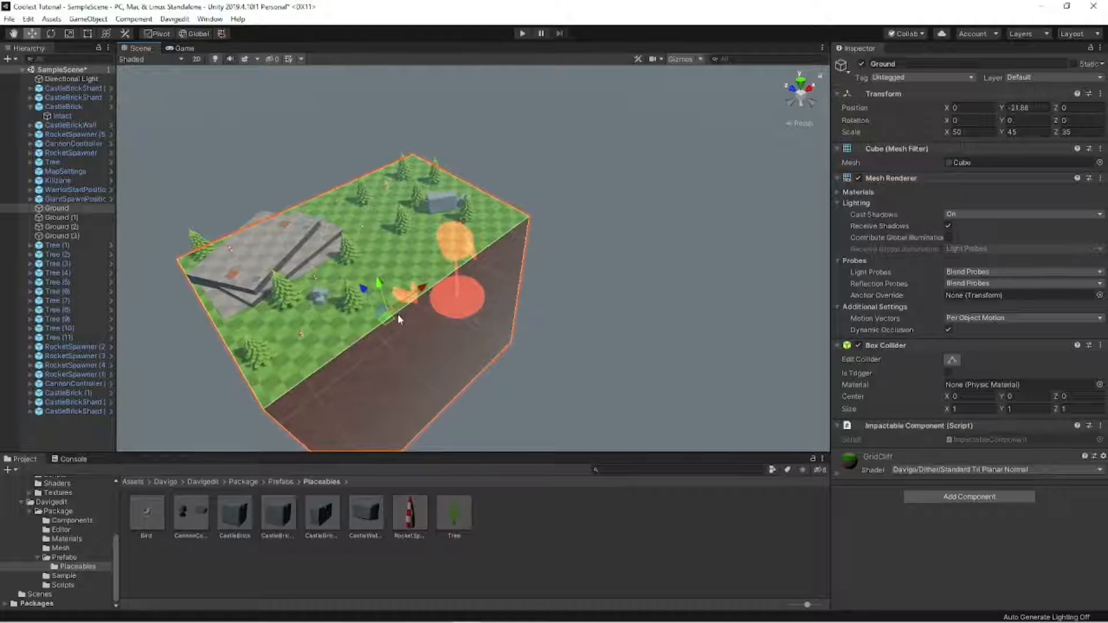
pyautogui.moveTo(387, 318); pyautogui.dragTo(470, 307)
pyautogui.press('e')
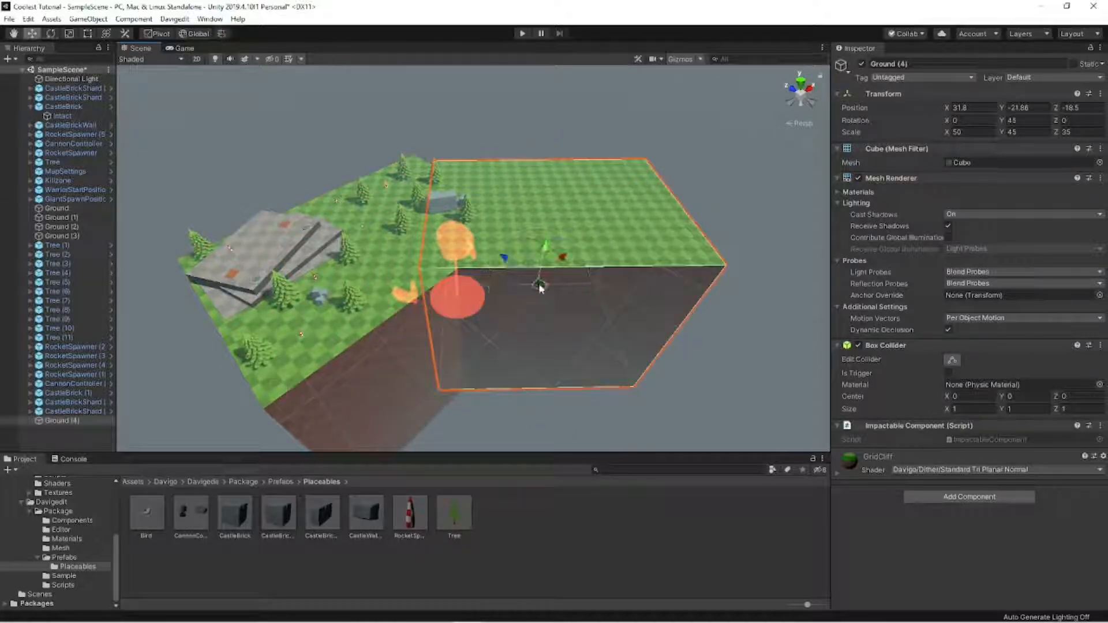
# - Shrink Ground (4) to an X scale of about 29.97 and shift it to about X 22.6, Z -5.5, joining the main ground
pyautogui.moveTo(540, 288); pyautogui.dragTo(479, 284)
pyautogui.click(624, 271)
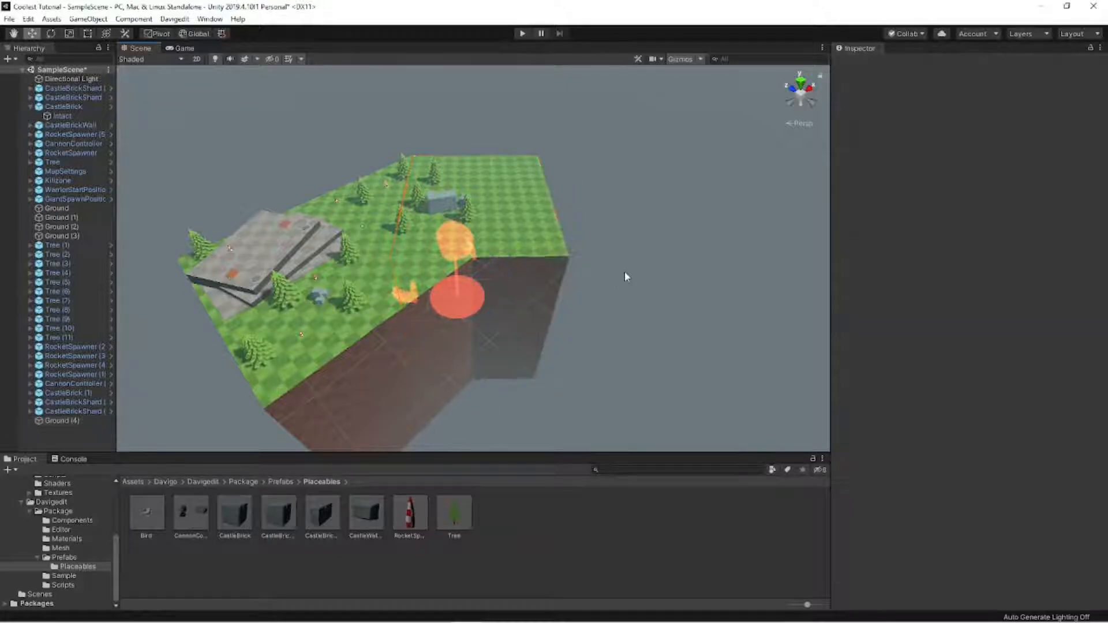
pyautogui.keyDown('alt'); pyautogui.moveTo(625, 271); pyautogui.dragTo(445, 318); pyautogui.keyUp('alt')
pyautogui.click(445, 317)
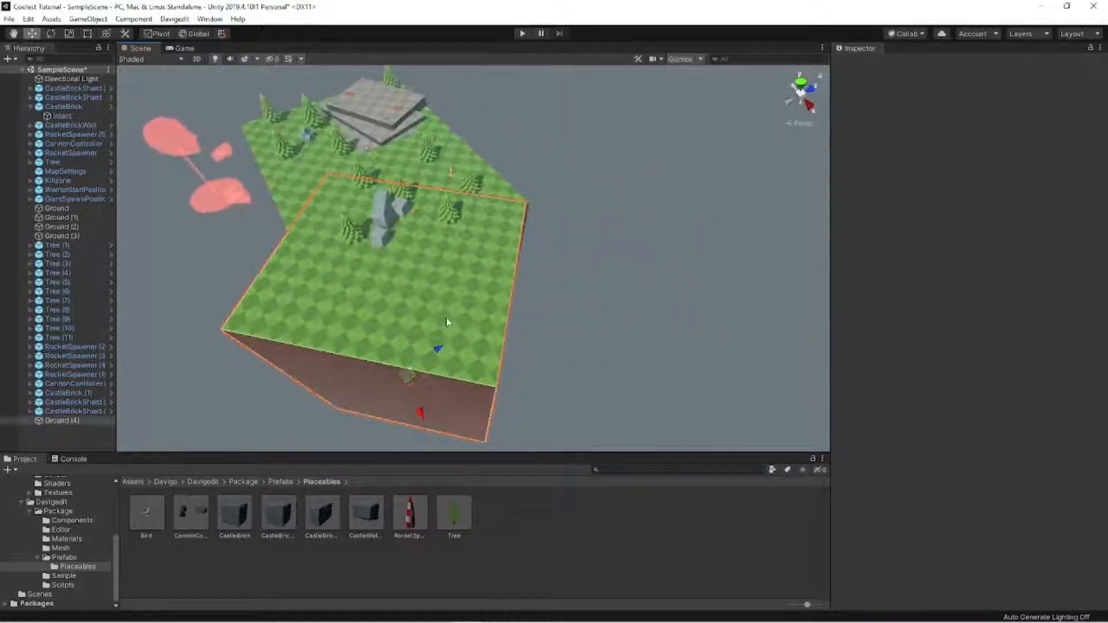
pyautogui.moveTo(412, 381); pyautogui.dragTo(416, 380)
pyautogui.click(542, 329)
pyautogui.keyDown('alt'); pyautogui.moveTo(542, 328); pyautogui.dragTo(559, 325); pyautogui.keyUp('alt')
pyautogui.click(553, 343)
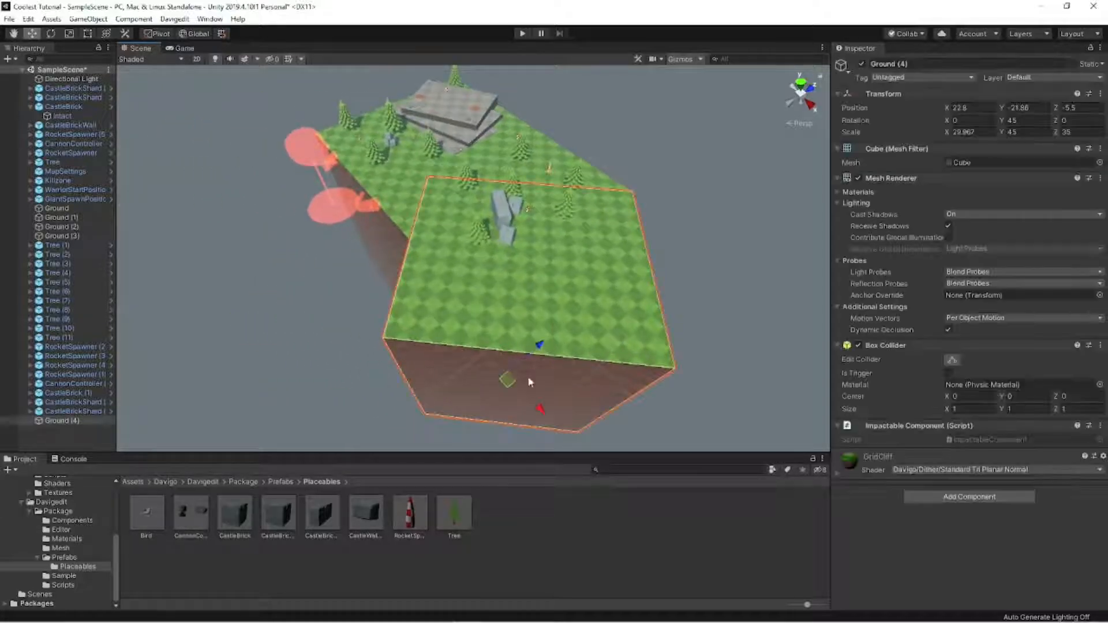
pyautogui.moveTo(507, 386); pyautogui.dragTo(510, 386)
pyautogui.click(694, 287)
# - Move the GiantSpawnPosition along the X axis to about X 8.03, near the inner corner of the two grass blocks
pyautogui.moveTo(694, 287); pyautogui.dragTo(603, 259, button='right')
pyautogui.press('w')
pyautogui.click(304, 319)
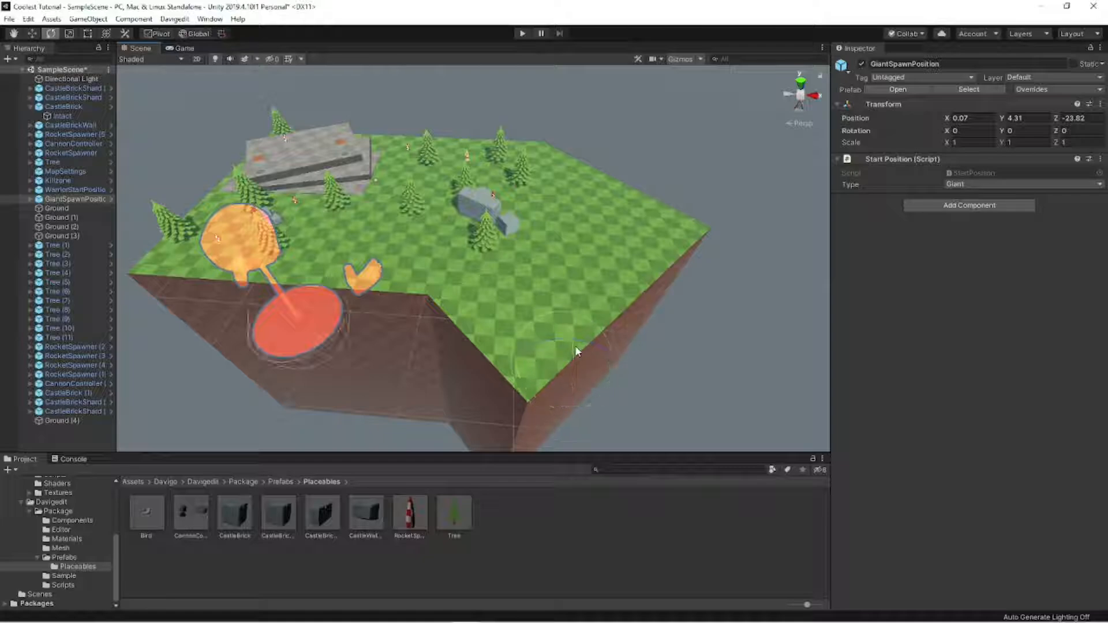
pyautogui.moveTo(325, 323); pyautogui.dragTo(424, 326)
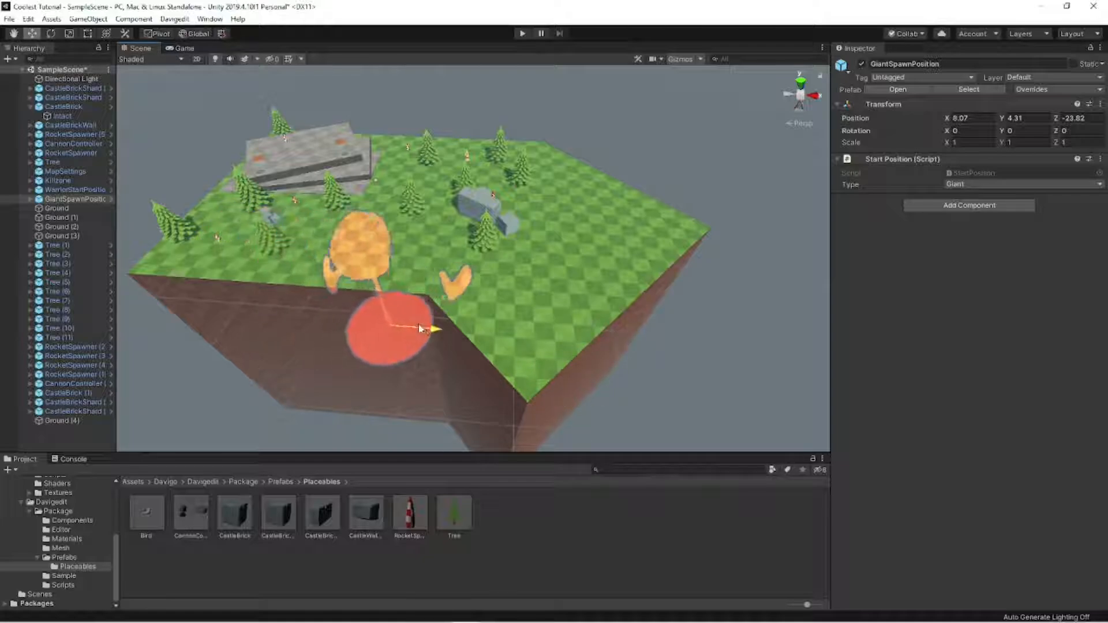
pyautogui.press('e')
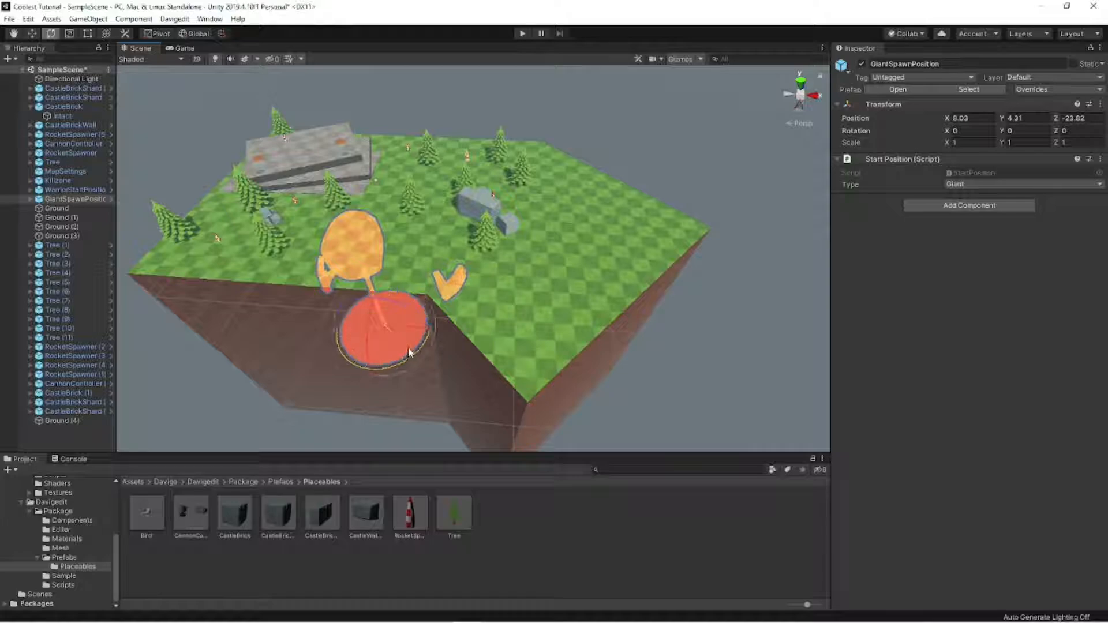
pyautogui.press('w')
pyautogui.moveTo(408, 352); pyautogui.dragTo(458, 281, button='right')
# - Try a small sideways shift of the GiantSpawnPosition, then return it to X 8.03
pyautogui.click(492, 231)
pyautogui.press('s')
pyautogui.moveTo(492, 231); pyautogui.dragTo(480, 274, button='right')
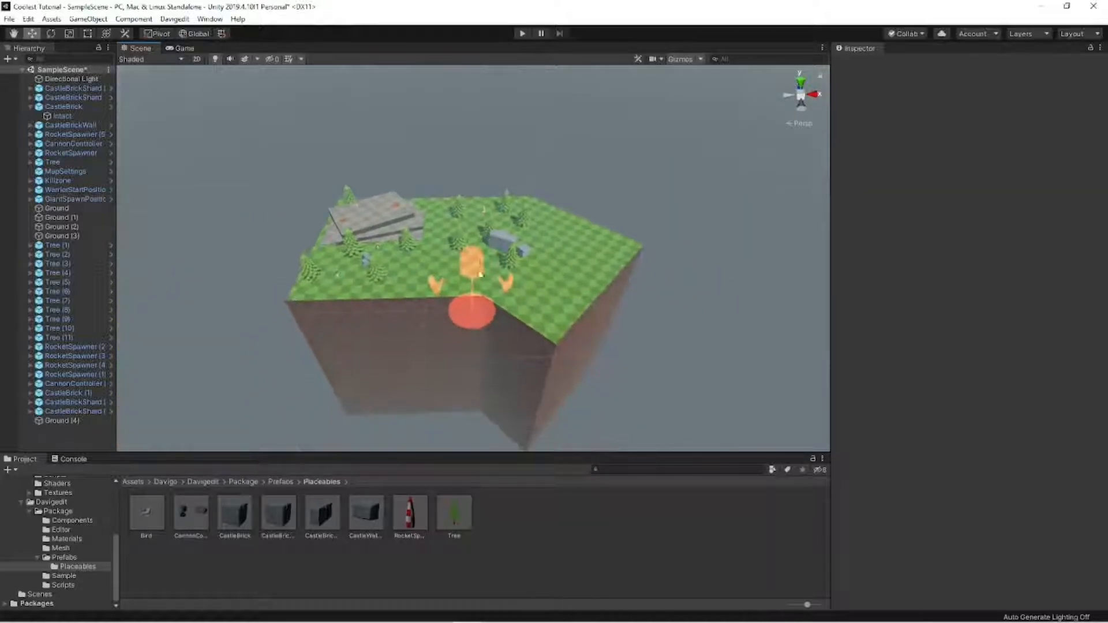
pyautogui.click(480, 274)
pyautogui.moveTo(501, 309); pyautogui.dragTo(493, 314)
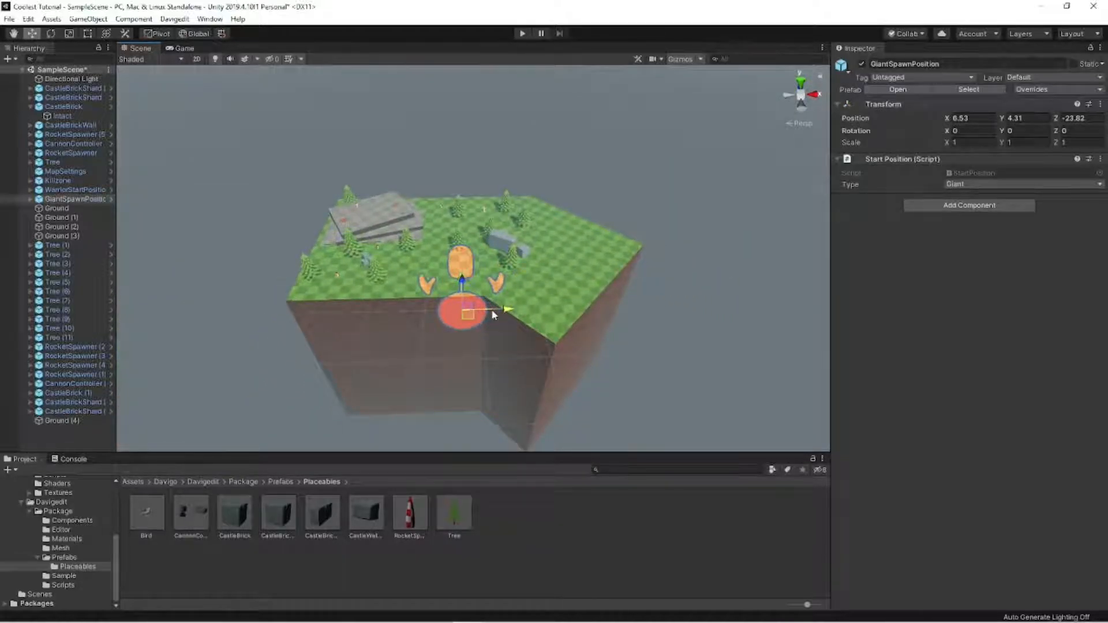
pyautogui.click(501, 306)
pyautogui.click(467, 313)
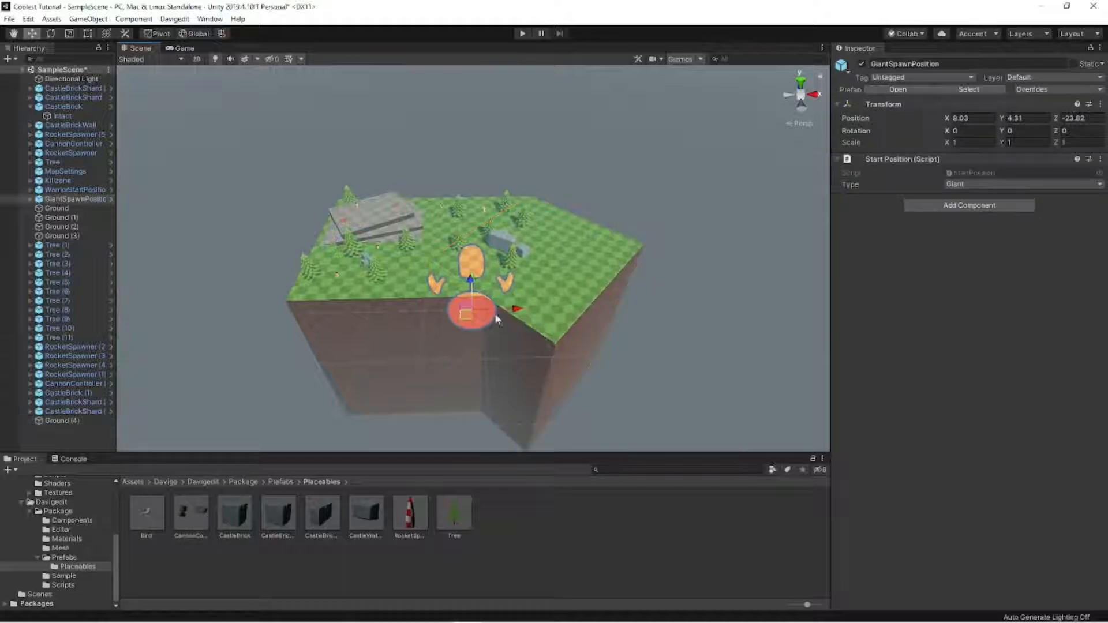
pyautogui.click(639, 312)
pyautogui.moveTo(639, 311); pyautogui.dragTo(626, 262, button='right')
pyautogui.press('w')
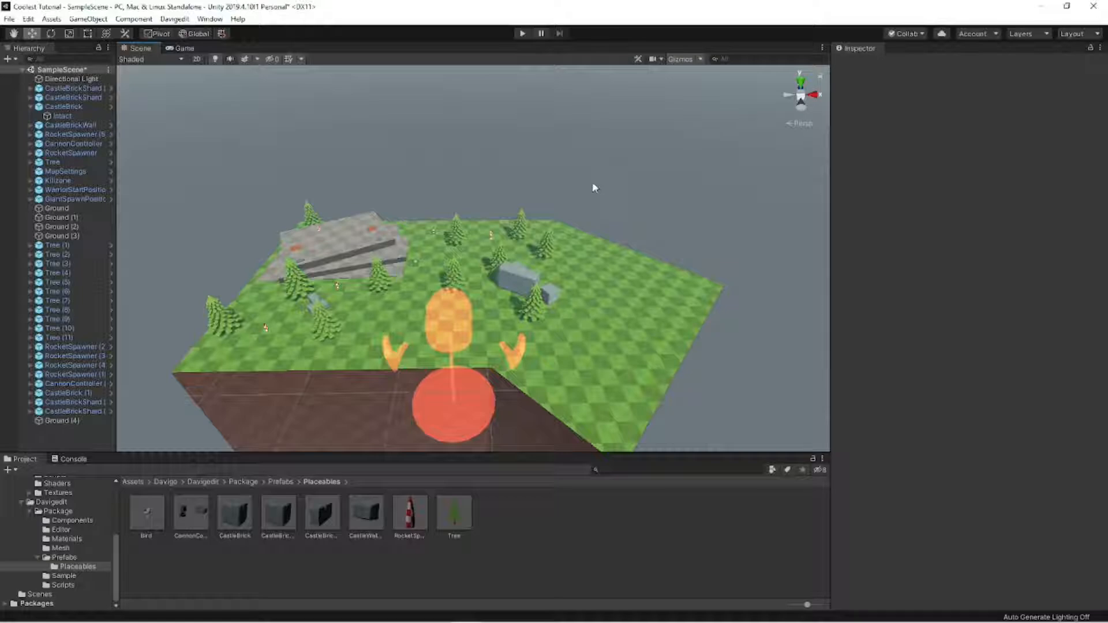
# - Duplicate Tree (4) several times and spread the copies across the new diagonal ground extension
pyautogui.moveTo(590, 223); pyautogui.dragTo(424, 280, button='right')
pyautogui.press('d')
pyautogui.press('w')
pyautogui.click(425, 280)
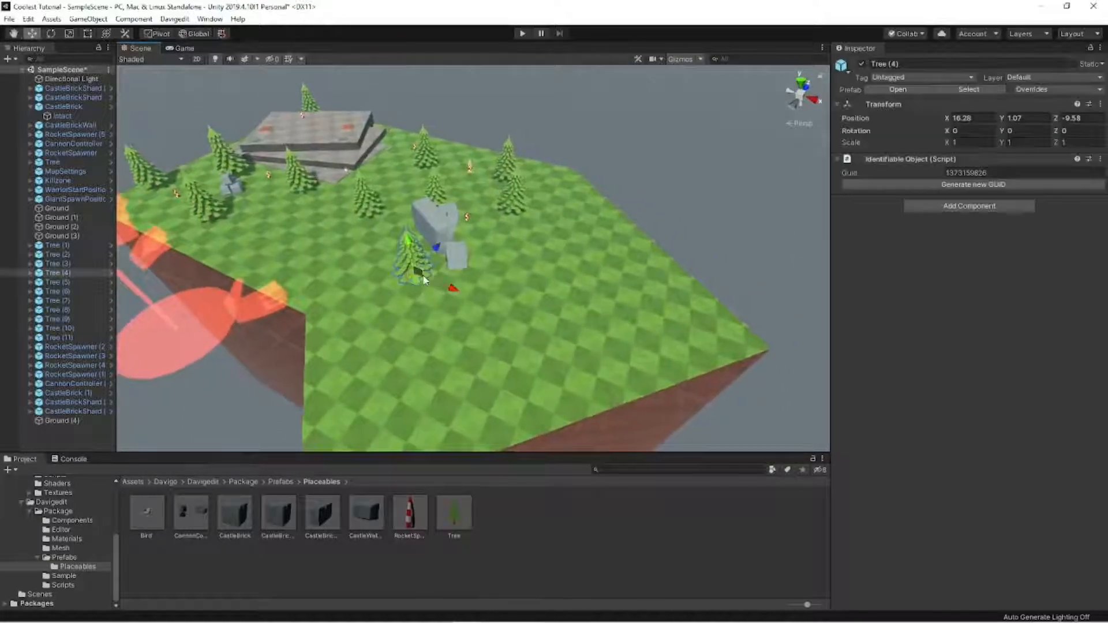
pyautogui.moveTo(403, 327); pyautogui.dragTo(616, 345)
pyautogui.hotkey('ctrl', 'd')
pyautogui.hotkey('ctrl', 'd')
pyautogui.hotkey('ctrl', 'd')
pyautogui.hotkey('ctrl', 'd')
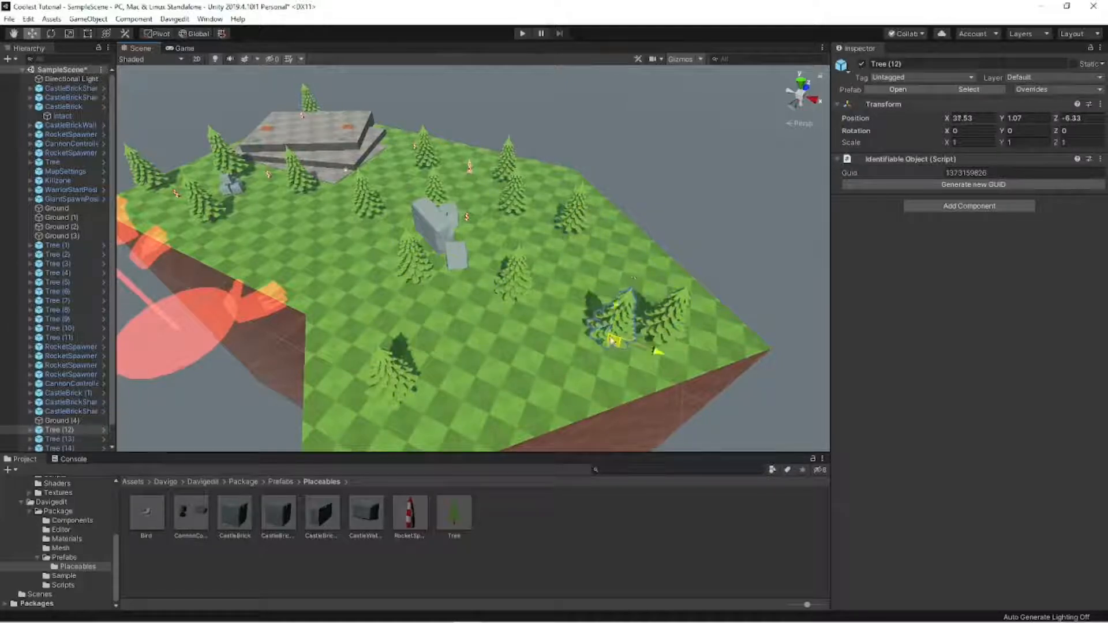
# - Delete the surplus tree copies standing too close together on the ground extension
pyautogui.click(704, 200)
pyautogui.moveTo(704, 201); pyautogui.dragTo(687, 226, button='right')
pyautogui.click(638, 300)
pyautogui.press('Delete')
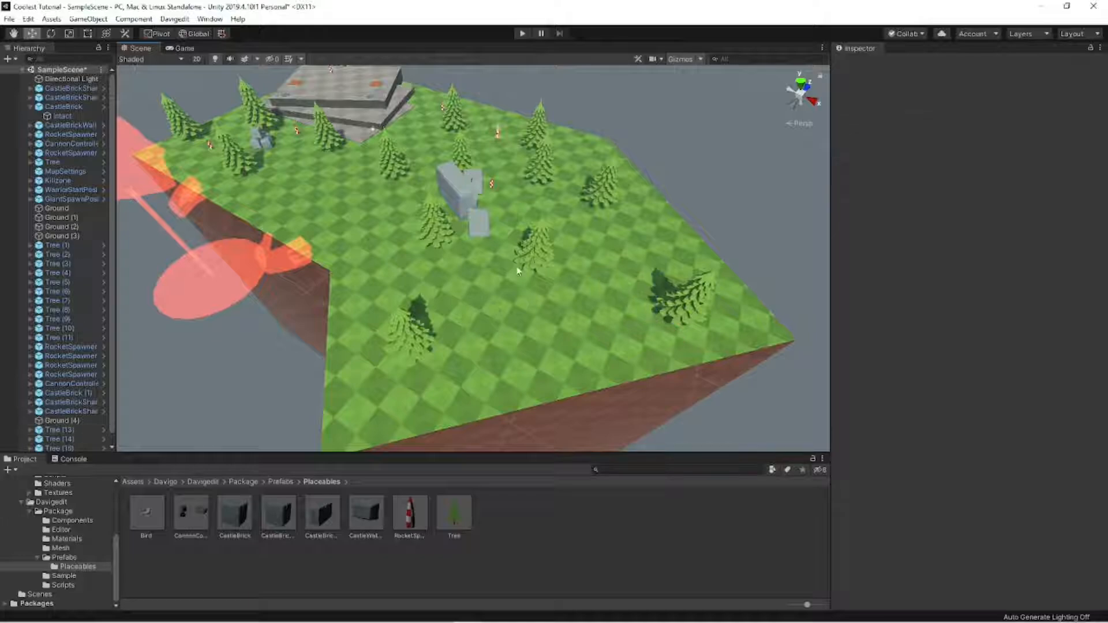
# - Duplicate the stone slab Ground (1) and move the copy onto the extension at about X 24.51, Z -14.82
pyautogui.click(354, 127)
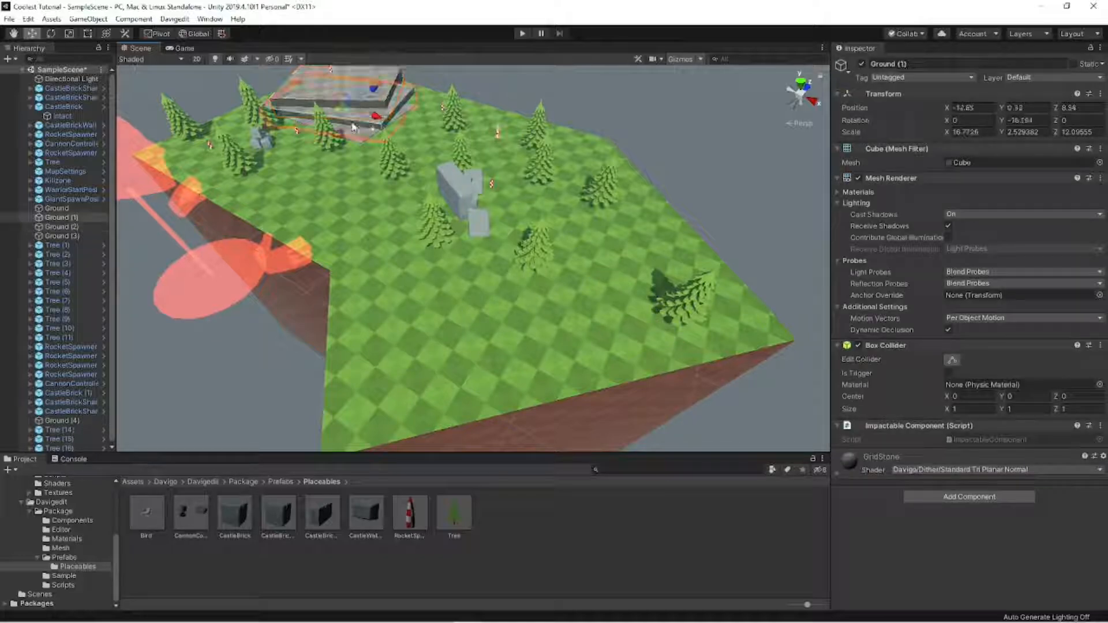
pyautogui.hotkey('ctrl', 'd')
pyautogui.moveTo(347, 113); pyautogui.dragTo(489, 332)
pyautogui.press('e')
# - Delete the three trees standing on and next to the new stone slab
pyautogui.click(532, 254)
pyautogui.press('Delete')
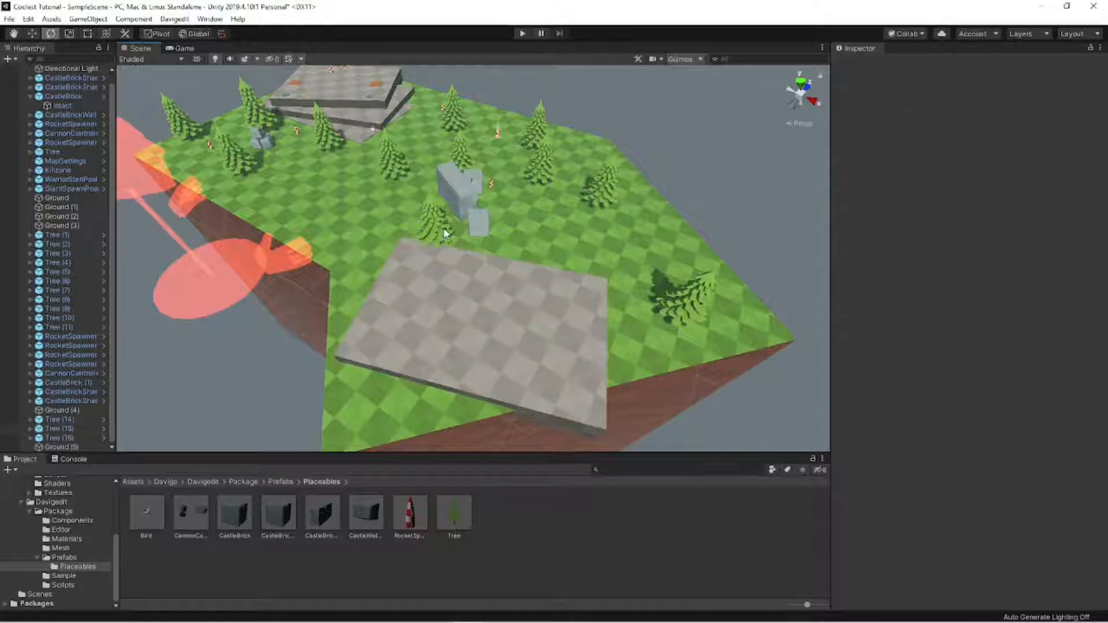
pyautogui.click(434, 222)
pyautogui.press('Delete')
pyautogui.click(681, 295)
pyautogui.press('Delete')
# - Rotate the slab Ground (5) to about -64° around Y and delete CastleBrick (1) at its corner
pyautogui.click(548, 326)
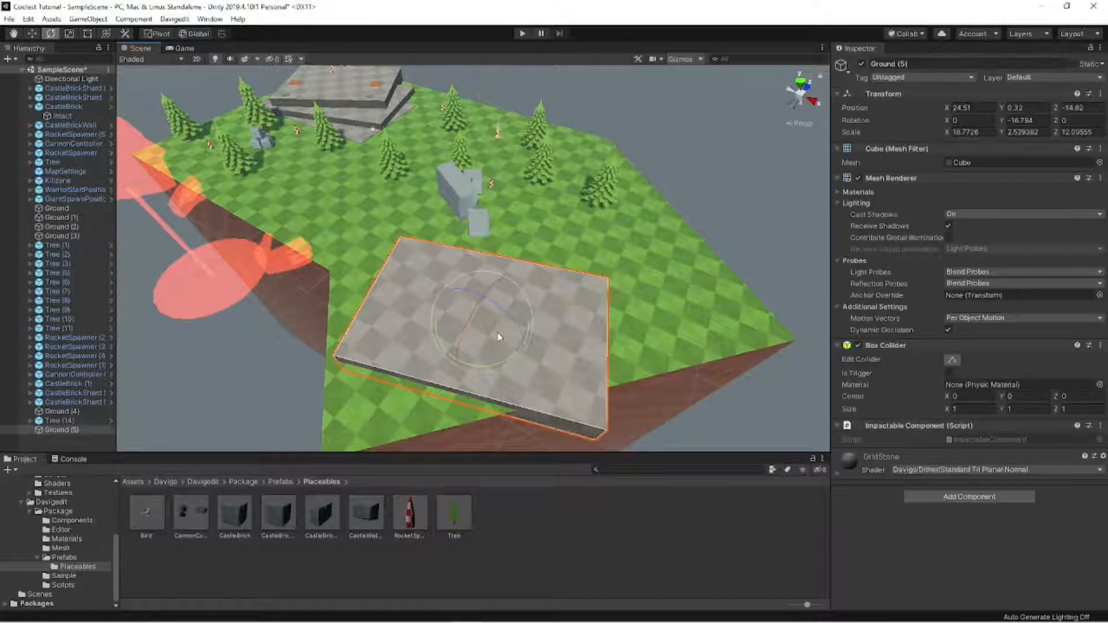
pyautogui.moveTo(500, 328)
pyautogui.mouseDown()
pyautogui.moveTo(474, 316)
pyautogui.moveTo(495, 323)
pyautogui.mouseUp()
pyautogui.press('w')
pyautogui.click(480, 223)
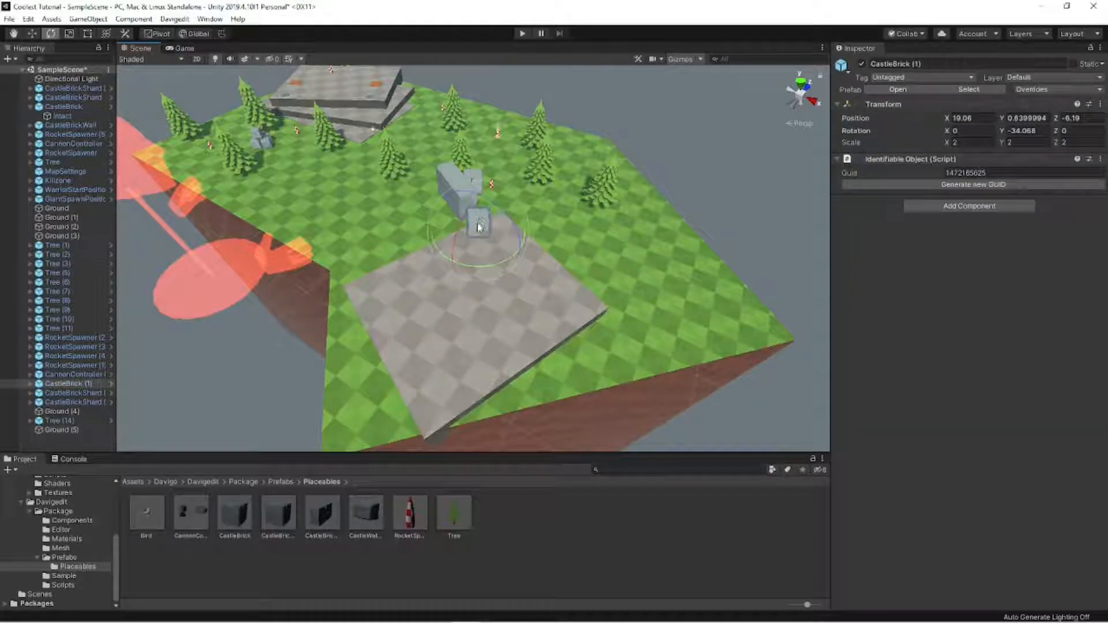
pyautogui.press('Delete')
# - Reposition the slab Ground (5), stack a slightly rotated duplicate on top of it, and shrink the slabs
pyautogui.click(476, 320)
pyautogui.moveTo(474, 312); pyautogui.dragTo(418, 270)
pyautogui.hotkey('ctrl', 'd')
pyautogui.press('e')
pyautogui.press('w')
pyautogui.scroll(3, 439, 263)
pyautogui.click(428, 280)
pyautogui.keyDown('shift'); pyautogui.click(424, 293); pyautogui.keyUp('shift')
pyautogui.press('r')
pyautogui.press('r')
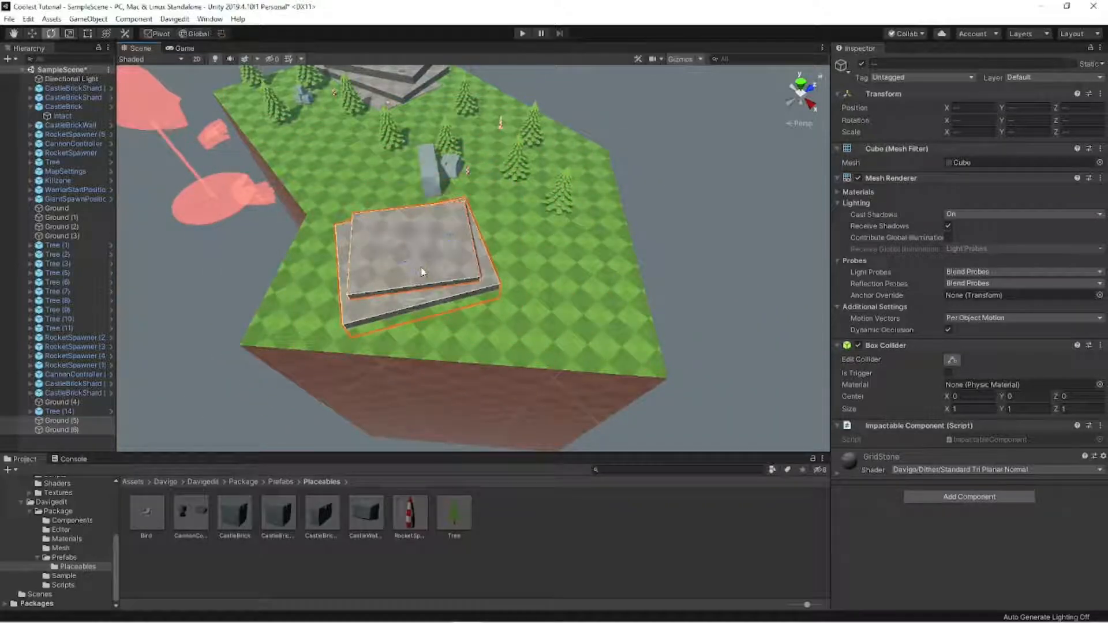
# - Apply the GridCliff material from the Level materials folder to both new slabs
pyautogui.click(649, 212)
pyautogui.moveTo(649, 212); pyautogui.dragTo(397, 369, button='right')
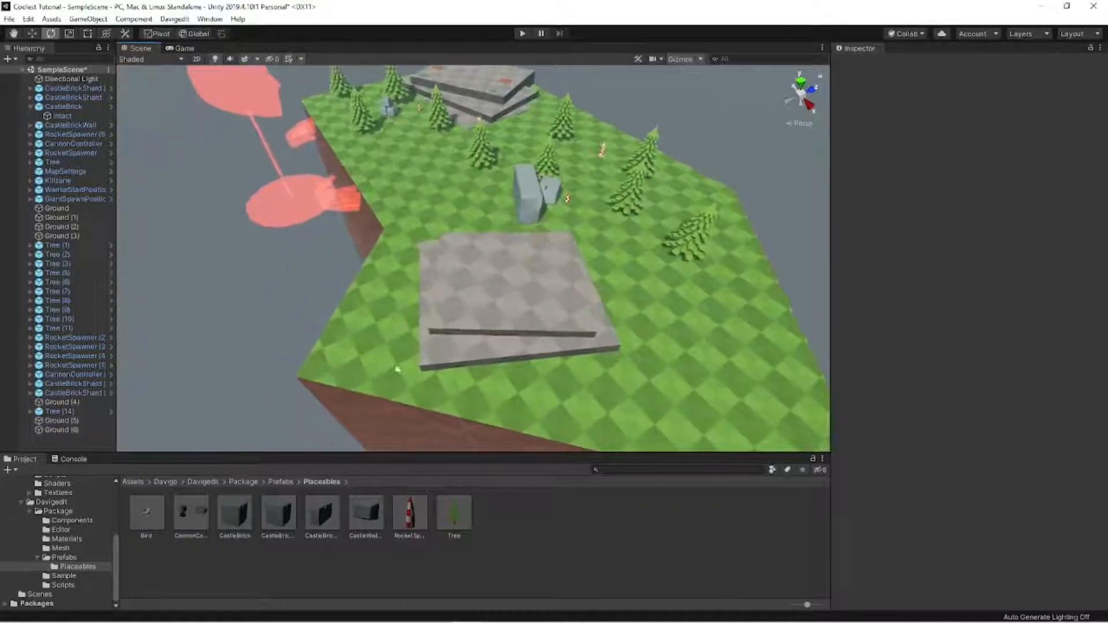
pyautogui.click(81, 492)
pyautogui.scroll(1, 77, 490)
pyautogui.click(77, 490)
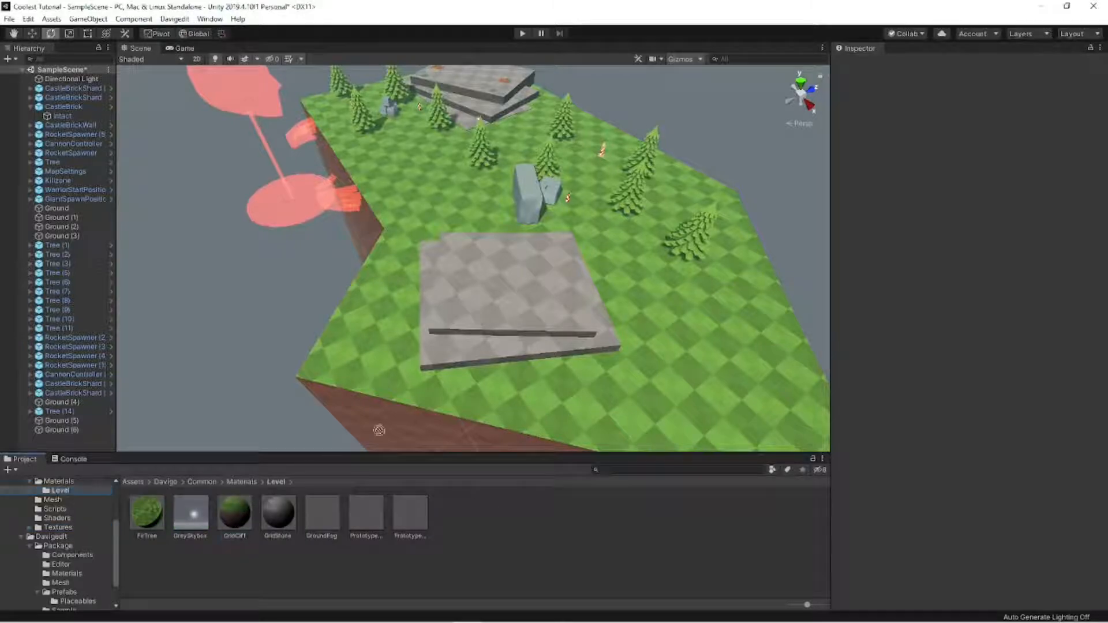
pyautogui.moveTo(222, 522); pyautogui.dragTo(780, 231)
pyautogui.moveTo(780, 231); pyautogui.dragTo(805, 254, button='right')
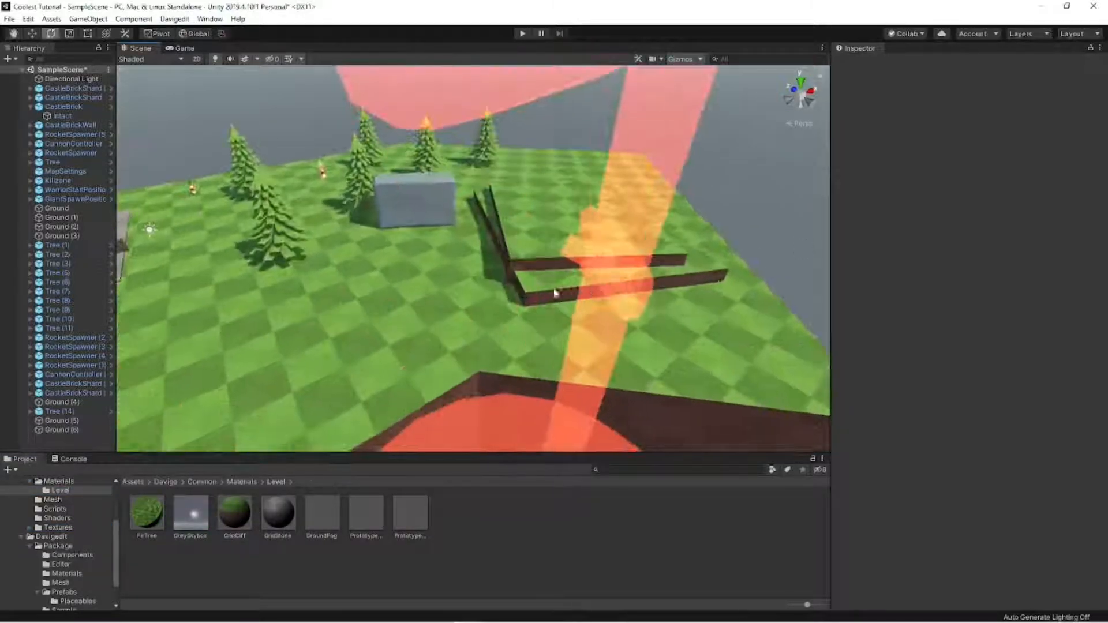
# - Fine-tune the size and placement of the stacked grass slabs on the ground extension
pyautogui.click(554, 293)
pyautogui.click(557, 241)
pyautogui.click(544, 274)
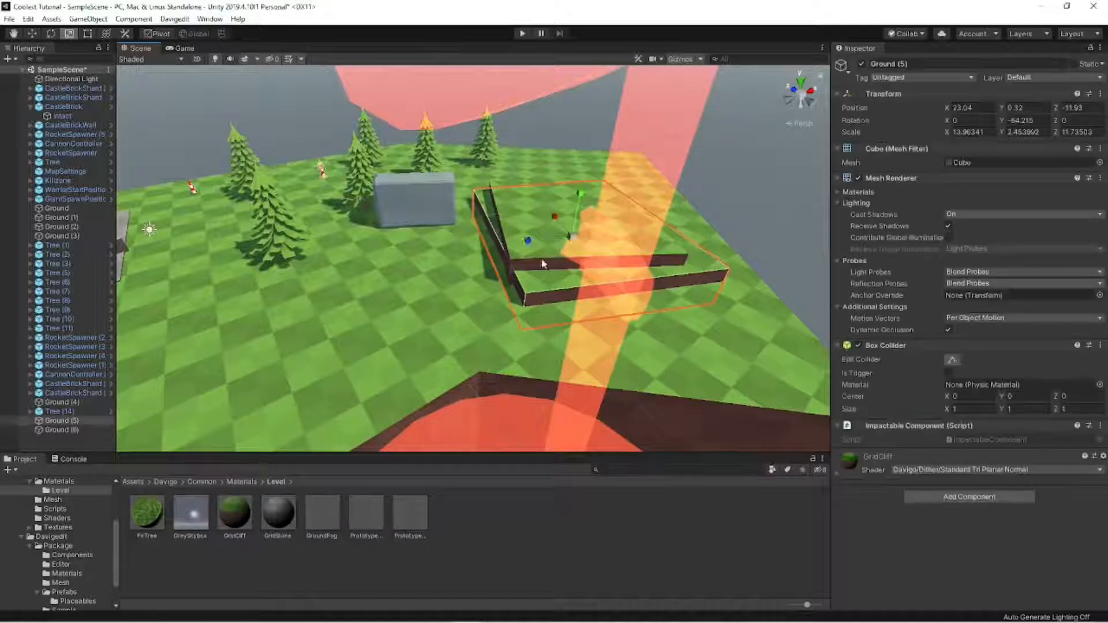
pyautogui.moveTo(545, 241); pyautogui.dragTo(586, 233)
pyautogui.press('w')
pyautogui.press('s')
pyautogui.moveTo(571, 123); pyautogui.dragTo(375, 220, button='right')
pyautogui.moveTo(375, 219)
pyautogui.mouseDown(button='right')
pyautogui.moveTo(362, 229)
pyautogui.moveTo(375, 231)
pyautogui.mouseUp(button='right')
pyautogui.press('w')
pyautogui.press('a')
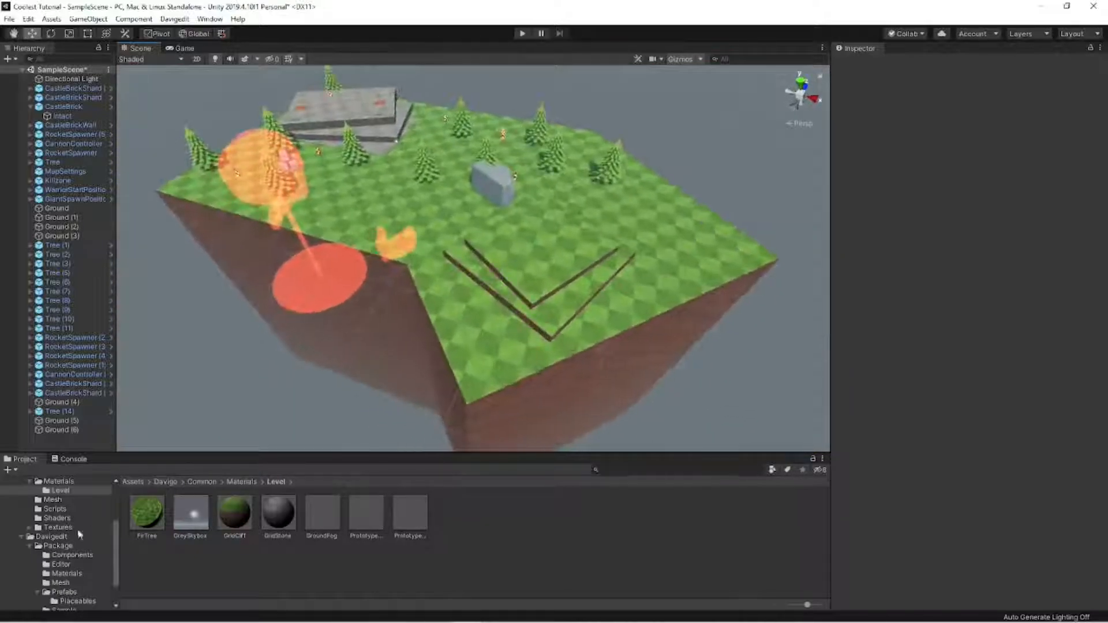
# - Place RocketSpawner prefabs from the Placeables folder on the grass beside the stacked slabs
pyautogui.scroll(-3, 80, 534)
pyautogui.click(86, 567)
pyautogui.moveTo(436, 412); pyautogui.dragTo(559, 430, button='right')
pyautogui.press('w')
pyautogui.press('s')
pyautogui.moveTo(408, 512); pyautogui.dragTo(583, 341)
pyautogui.press('s')
pyautogui.moveTo(585, 338); pyautogui.dragTo(610, 214, button='right')
pyautogui.click(593, 212)
# - Duplicate a tree four times and distribute the copies over the extension, the last at about X 28.43, Z -10.22
pyautogui.press('w')
pyautogui.click(452, 284)
pyautogui.hotkey('ctrl', 'd')
pyautogui.moveTo(441, 321); pyautogui.dragTo(491, 464)
pyautogui.hotkey('ctrl', 'd')
pyautogui.hotkey('ctrl', 'd')
pyautogui.hotkey('ctrl', 'd')
pyautogui.moveTo(551, 337); pyautogui.dragTo(537, 378, button='right')
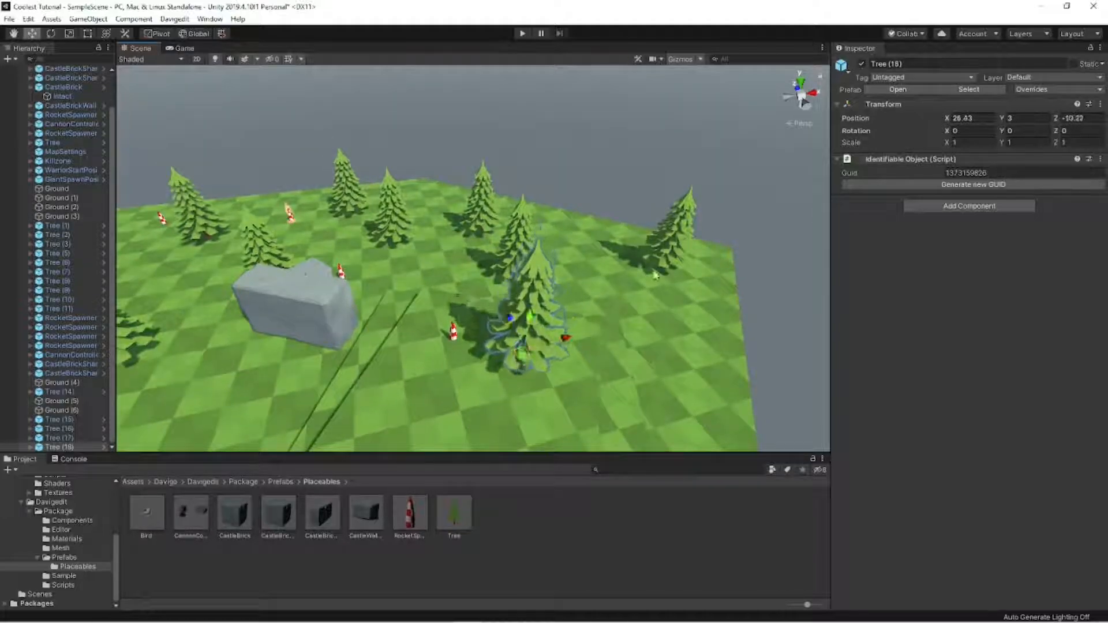
pyautogui.click(667, 271)
pyautogui.moveTo(666, 272); pyautogui.dragTo(668, 335)
# - Inspect the layout of the extended map from a distance and along its front edge
pyautogui.click(540, 176)
pyautogui.press('s')
pyautogui.moveTo(539, 176); pyautogui.dragTo(538, 198, button='right')
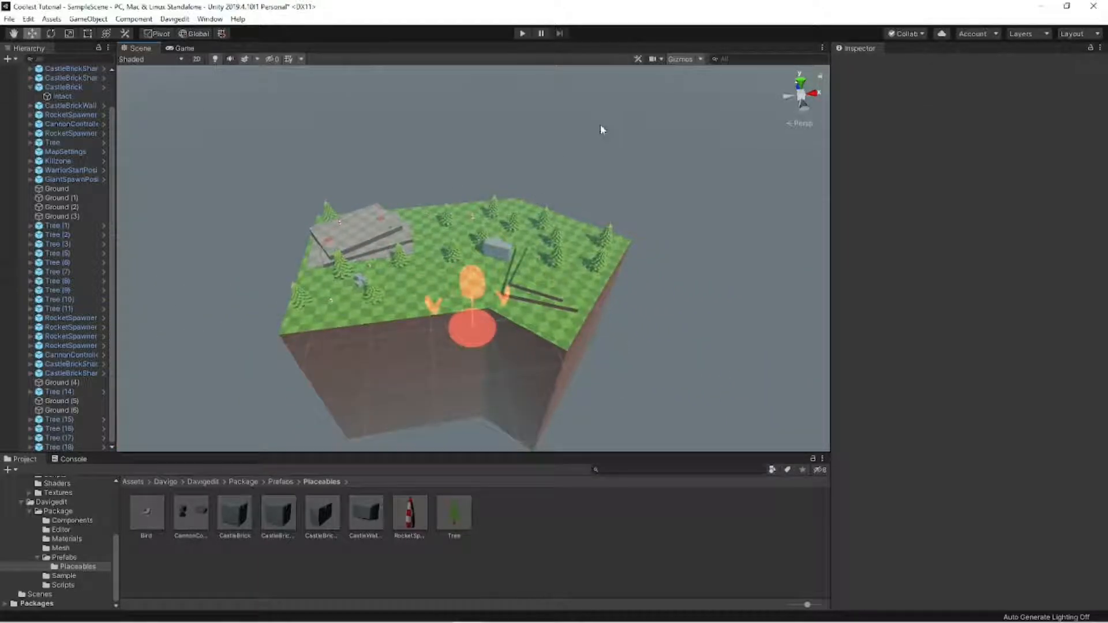
pyautogui.press('w')
pyautogui.moveTo(474, 226)
pyautogui.mouseDown(button='right')
pyautogui.moveTo(454, 240)
pyautogui.moveTo(518, 224)
pyautogui.moveTo(473, 217)
pyautogui.mouseUp(button='right')
pyautogui.press('s')
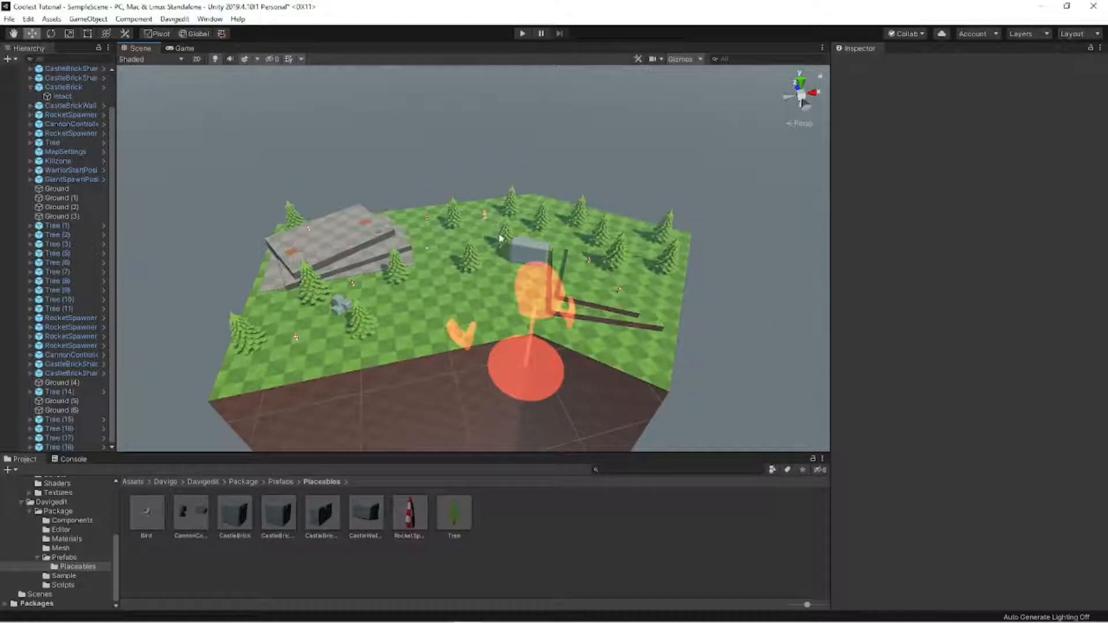
pyautogui.moveTo(556, 252); pyautogui.dragTo(571, 370, button='right')
pyautogui.press('w')
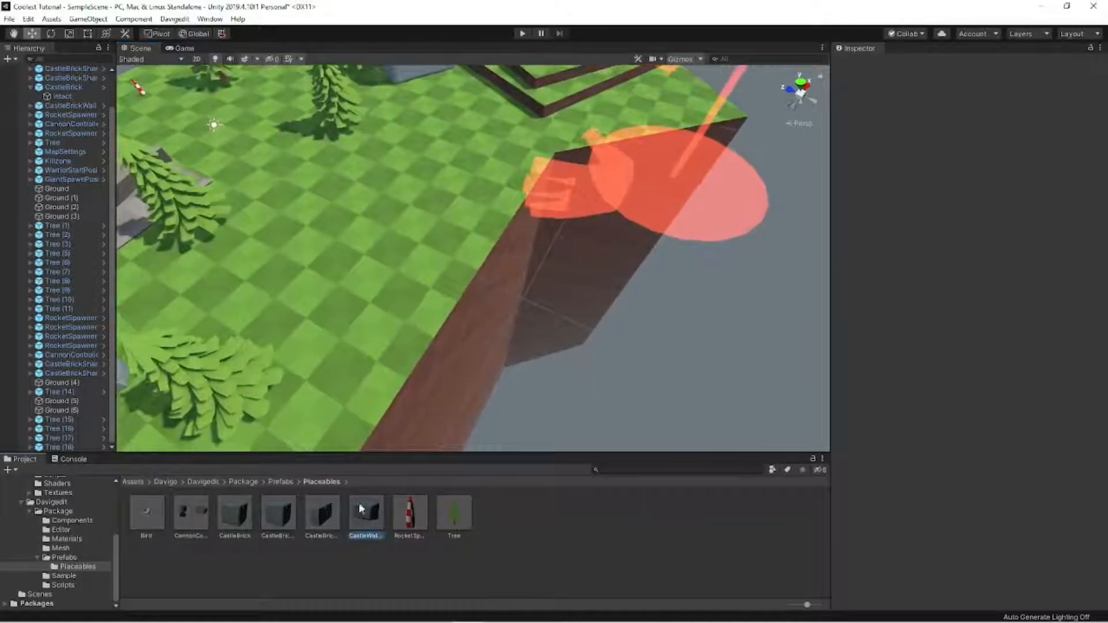
# - Place a CastleWallStone on the map's front edge at about X -3.3, Z -16.72 and lower it to Y -0.11
pyautogui.moveTo(366, 512); pyautogui.dragTo(428, 323)
pyautogui.moveTo(428, 323); pyautogui.dragTo(591, 314, button='right')
pyautogui.press('w')
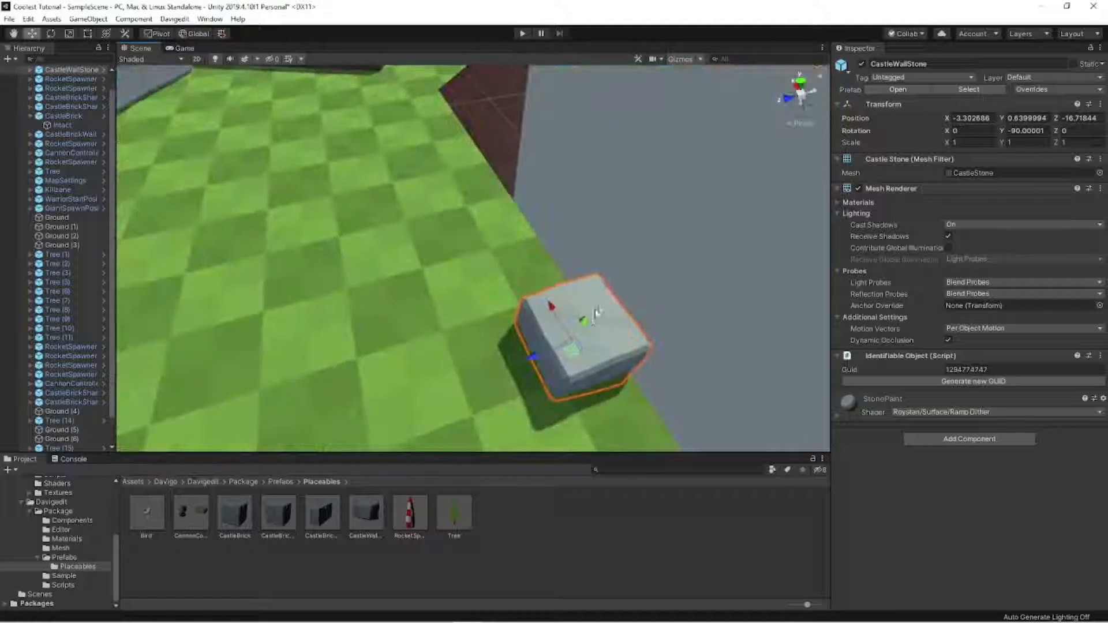
pyautogui.moveTo(586, 319); pyautogui.dragTo(581, 343)
pyautogui.keyDown('alt'); pyautogui.moveTo(680, 351); pyautogui.dragTo(272, 245); pyautogui.keyUp('alt')
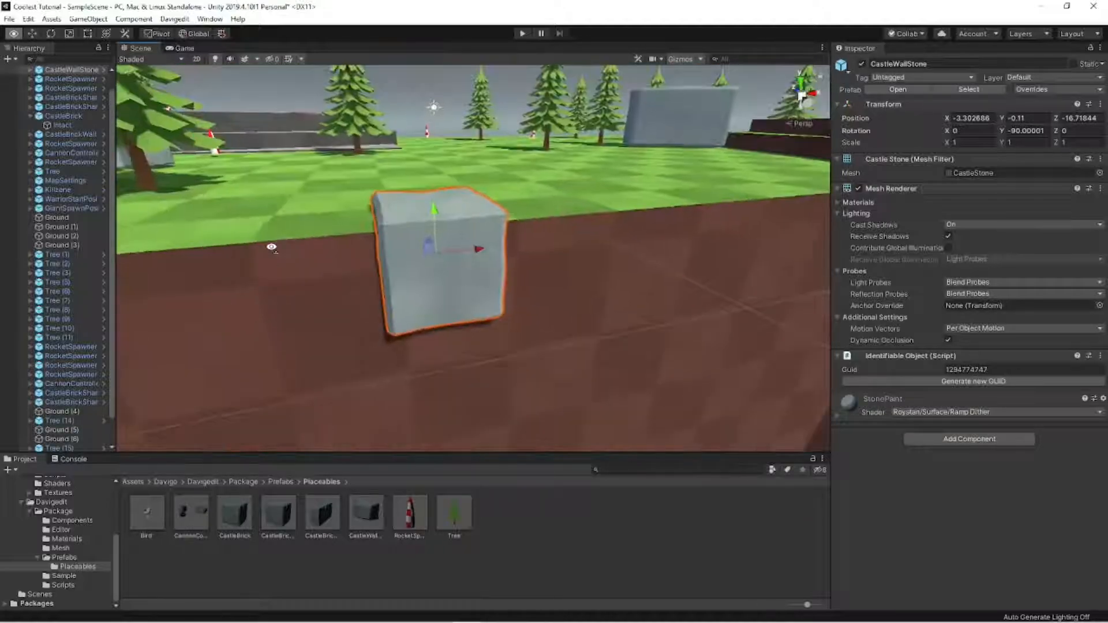
# - Duplicate the CastleWallStone twice and space the copies along the straight front edge
pyautogui.hotkey('ctrl', 'd')
pyautogui.moveTo(471, 250); pyautogui.dragTo(822, 216)
pyautogui.hotkey('ctrl', 'd')
pyautogui.press('s')
pyautogui.press('d')
pyautogui.moveTo(630, 229); pyautogui.dragTo(507, 251, button='right')
# - Duplicate another CastleWallStone onto the diagonal edge and rotate it to about -43.7° around Y
pyautogui.hotkey('ctrl', 'd')
pyautogui.moveTo(487, 247); pyautogui.dragTo(669, 254)
pyautogui.press('e')
pyautogui.moveTo(599, 269); pyautogui.dragTo(539, 261)
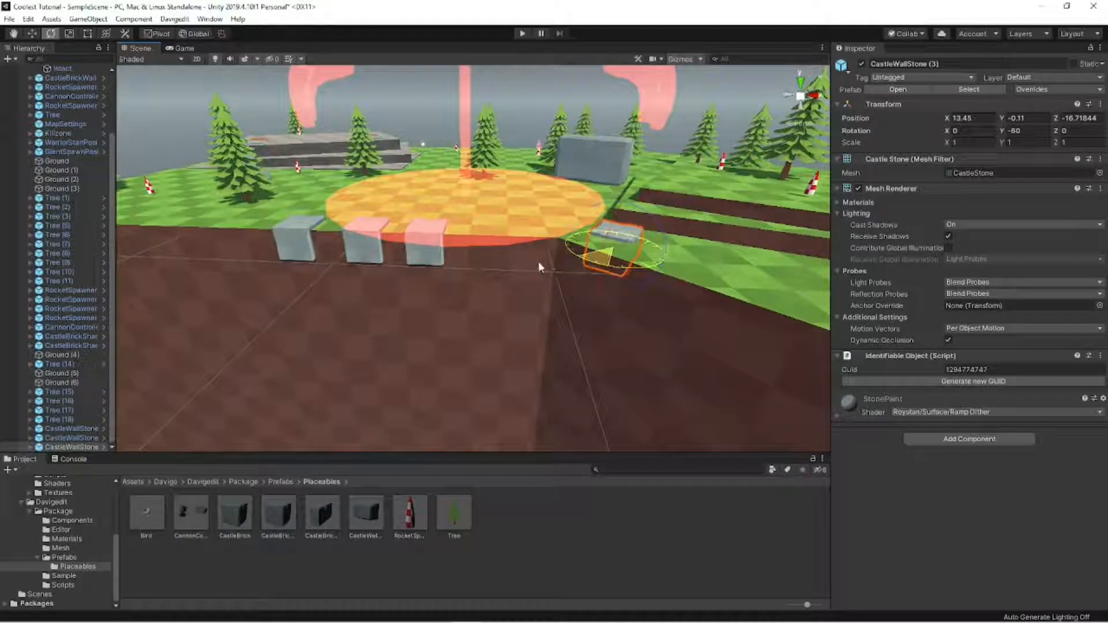
pyautogui.press('w')
pyautogui.moveTo(610, 258); pyautogui.dragTo(720, 310)
pyautogui.press('e')
pyautogui.press('w')
# - Duplicate the angled CastleWallStone farther along the diagonal edge, to about X 15.2, Z -21.97
pyautogui.hotkey('ctrl', 'd')
pyautogui.scroll(-8, 715, 311)
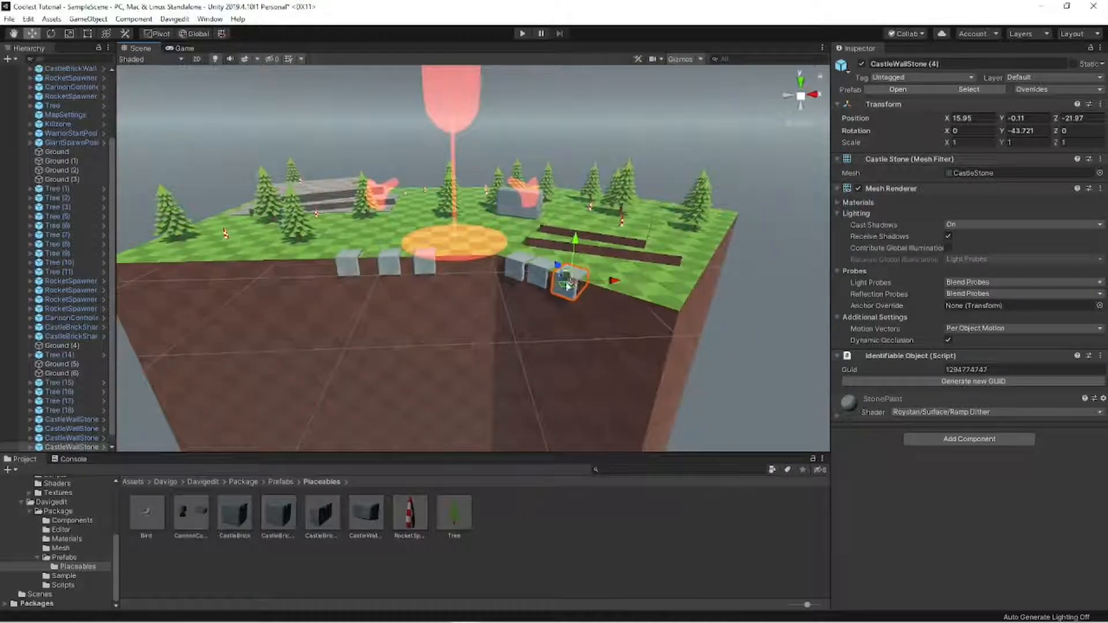
pyautogui.moveTo(568, 283); pyautogui.dragTo(574, 282)
pyautogui.keyDown('alt'); pyautogui.moveTo(755, 298); pyautogui.dragTo(596, 222); pyautogui.keyUp('alt')
pyautogui.click(666, 218)
pyautogui.moveTo(666, 218)
pyautogui.mouseDown(button='right')
pyautogui.moveTo(650, 186)
pyautogui.moveTo(679, 231)
pyautogui.mouseUp(button='right')
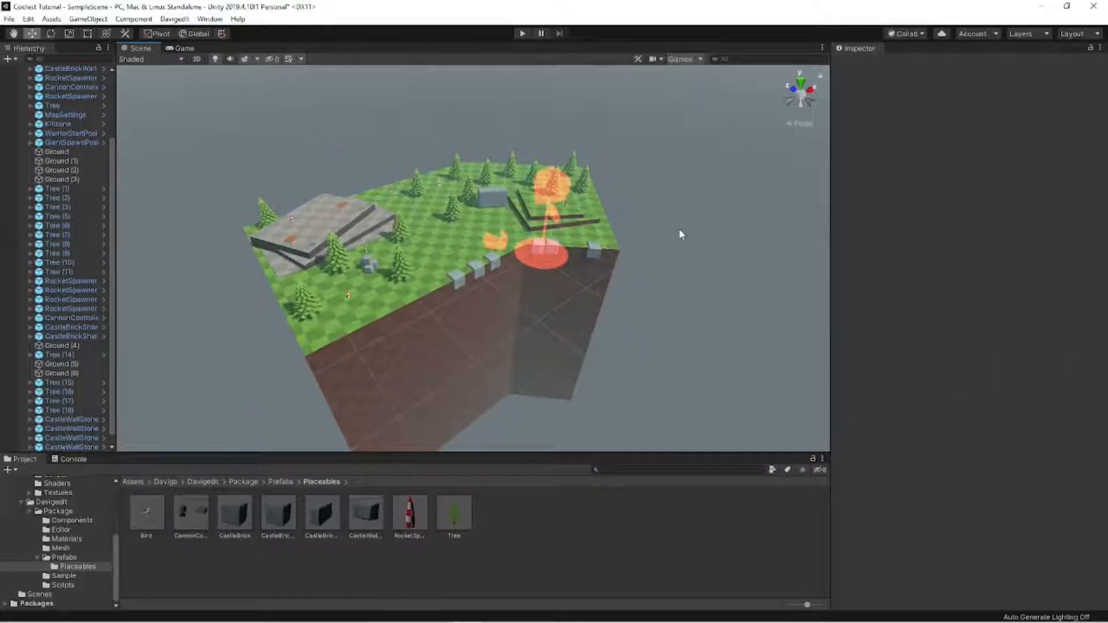
# - Review the GiantSpawnPosition, warrior start position, Killzone and MapSettings prefabs in the Prefabs folder
pyautogui.click(89, 557)
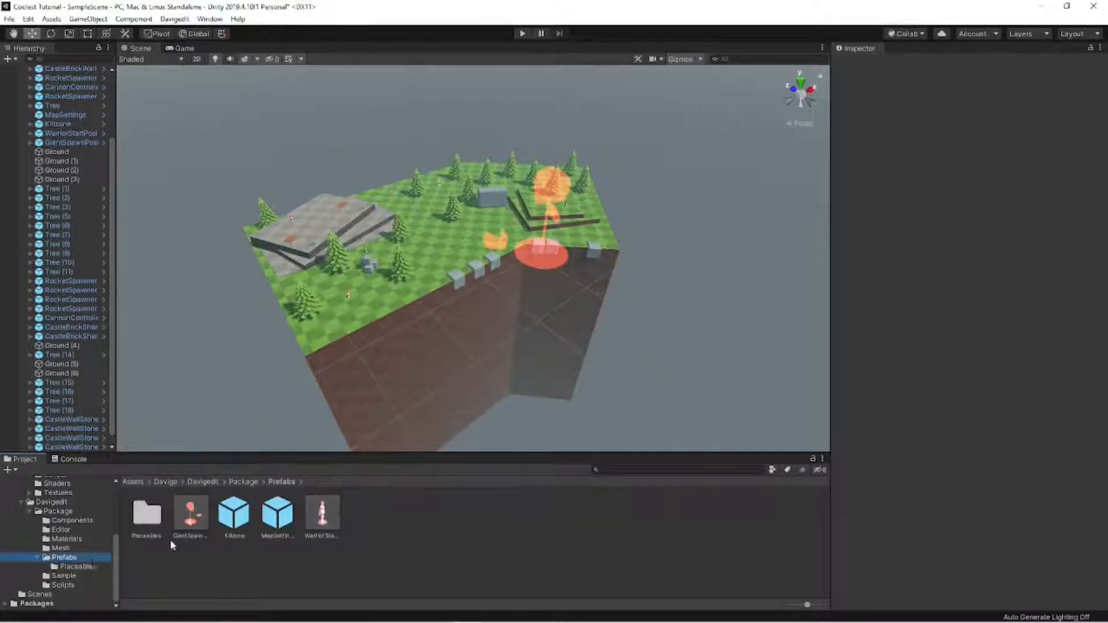
pyautogui.click(187, 523)
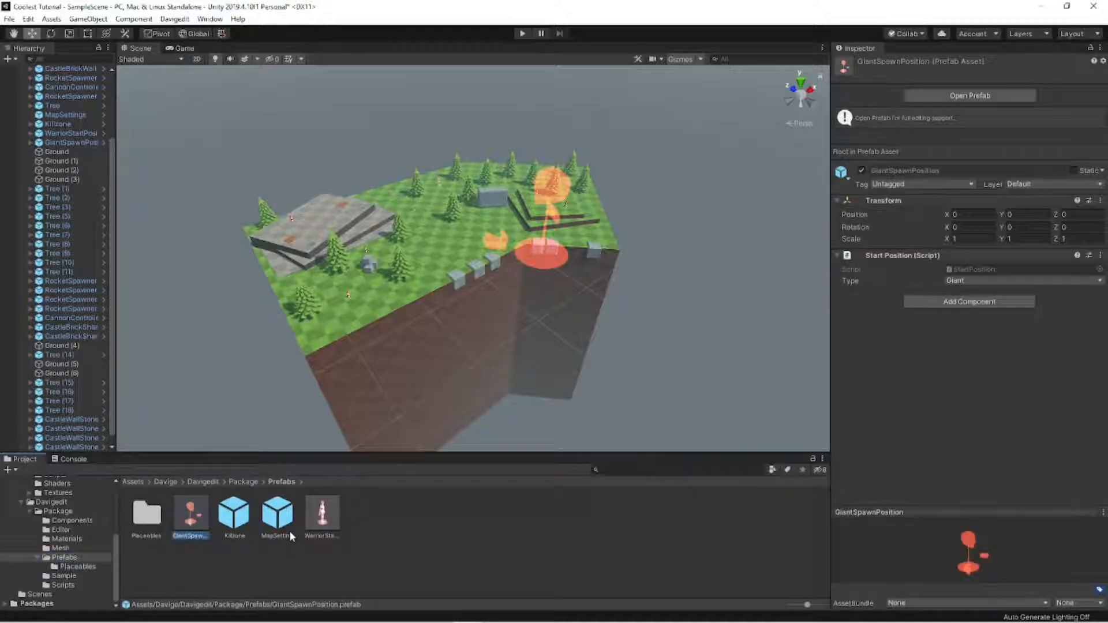
pyautogui.click(319, 521)
pyautogui.click(241, 522)
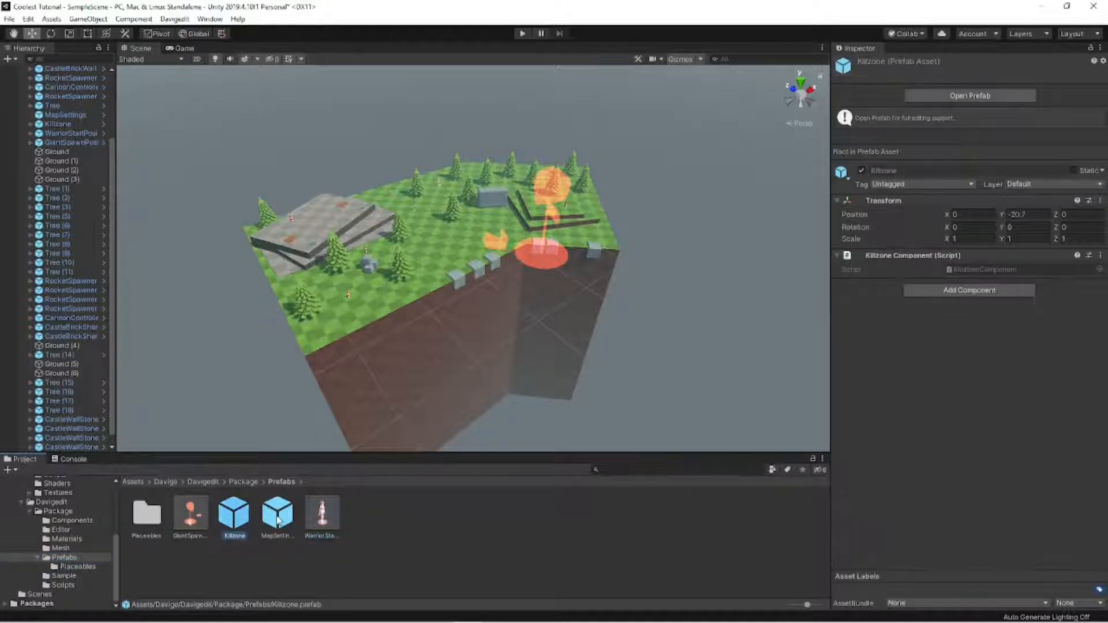
pyautogui.click(277, 521)
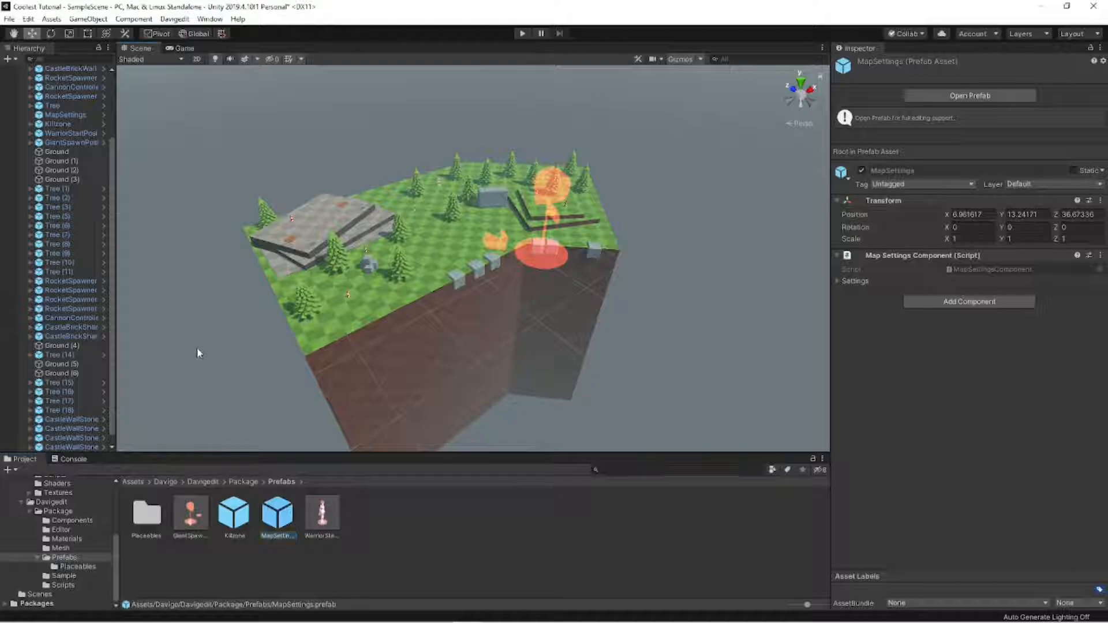
pyautogui.click(196, 347)
pyautogui.keyDown('alt'); pyautogui.moveTo(197, 346); pyautogui.dragTo(186, 321); pyautogui.keyUp('alt')
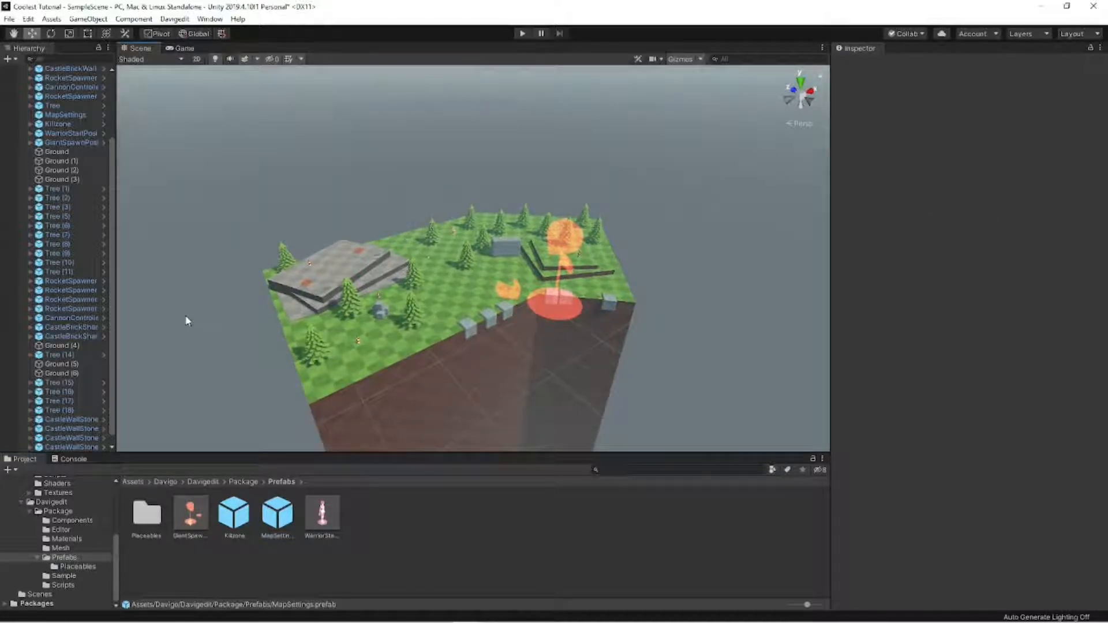